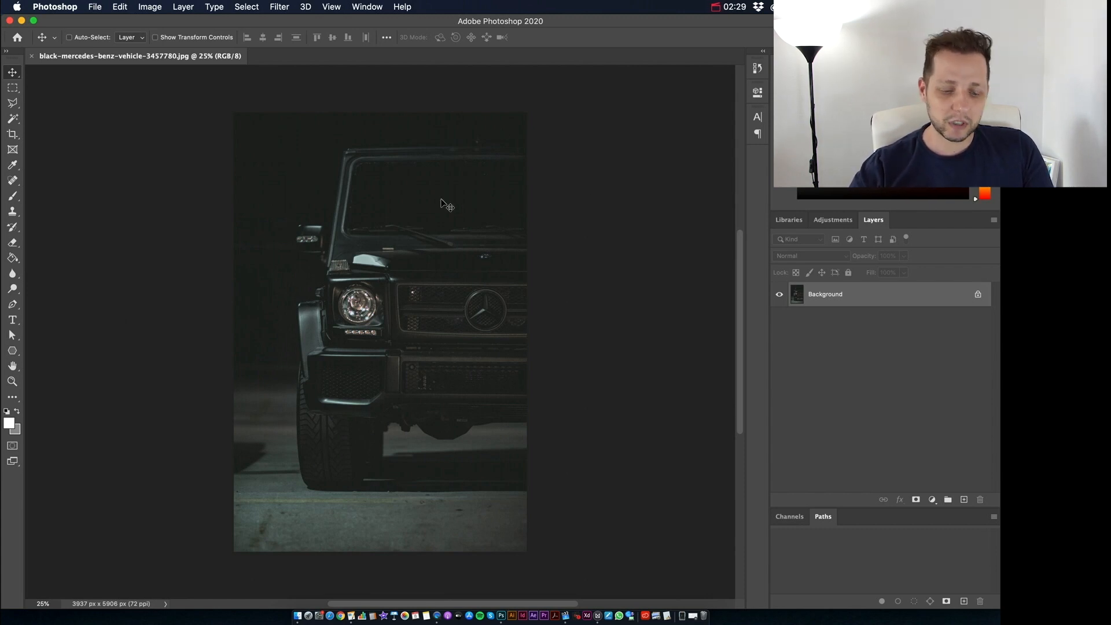
# Step: Darken the shadows of the car photo with Levels by raising the black input level to 27
pyautogui.press('super+0')
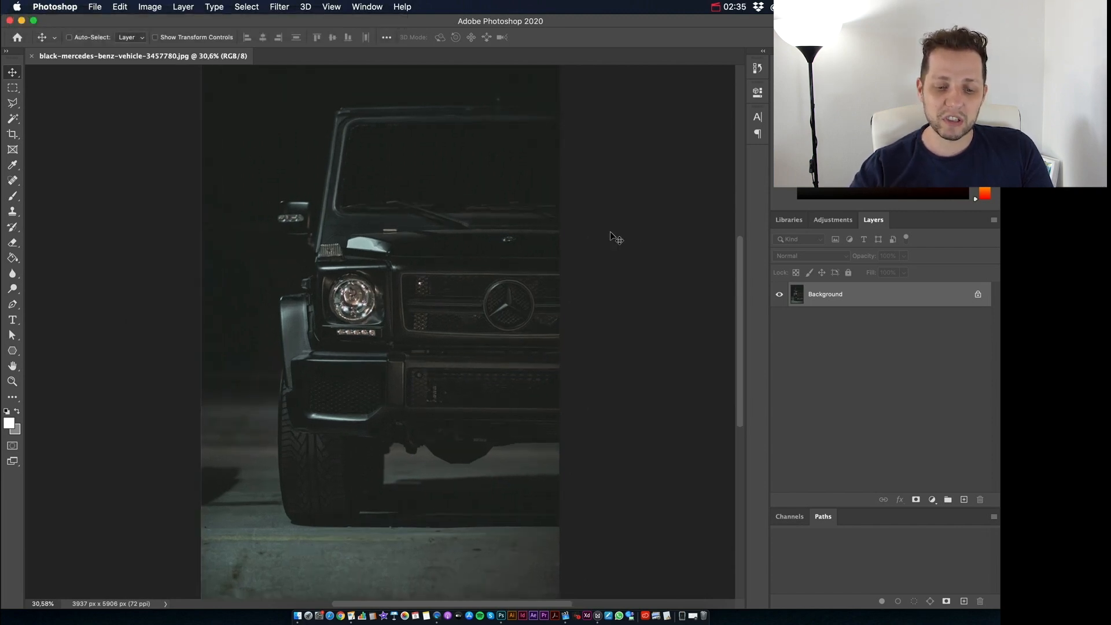
pyautogui.press('super+l')
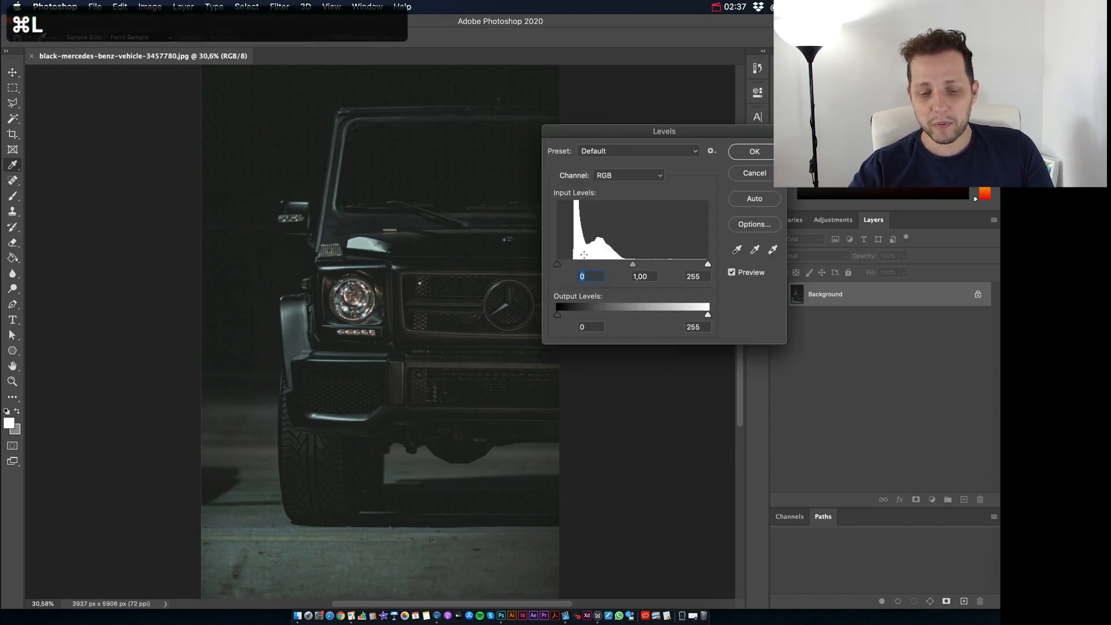
pyautogui.moveTo(559, 265); pyautogui.dragTo(574, 266)
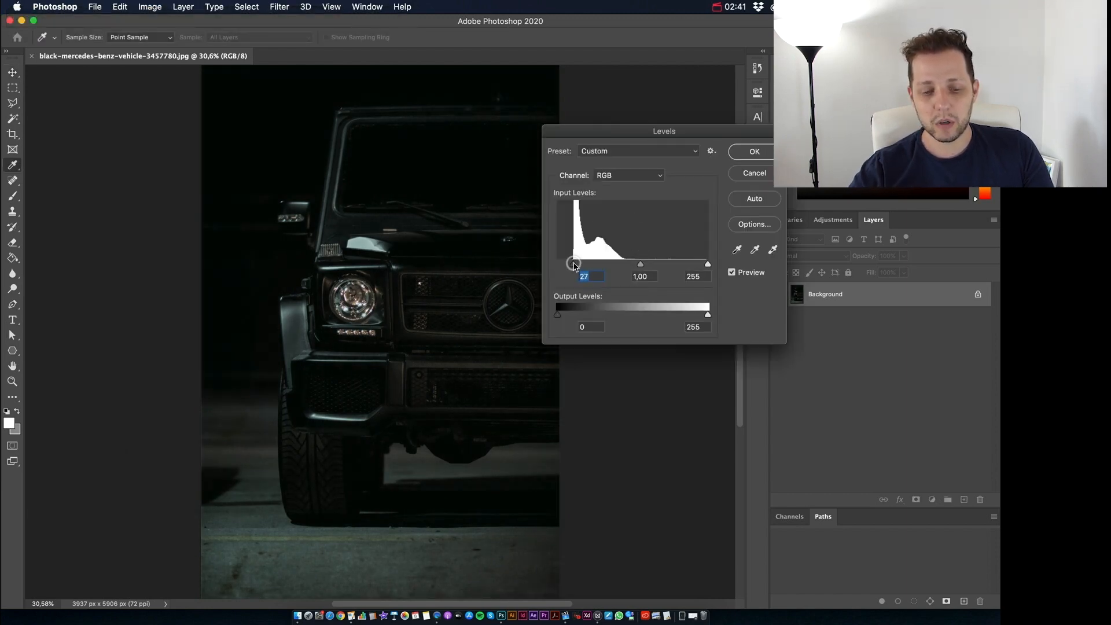
pyautogui.click(751, 151)
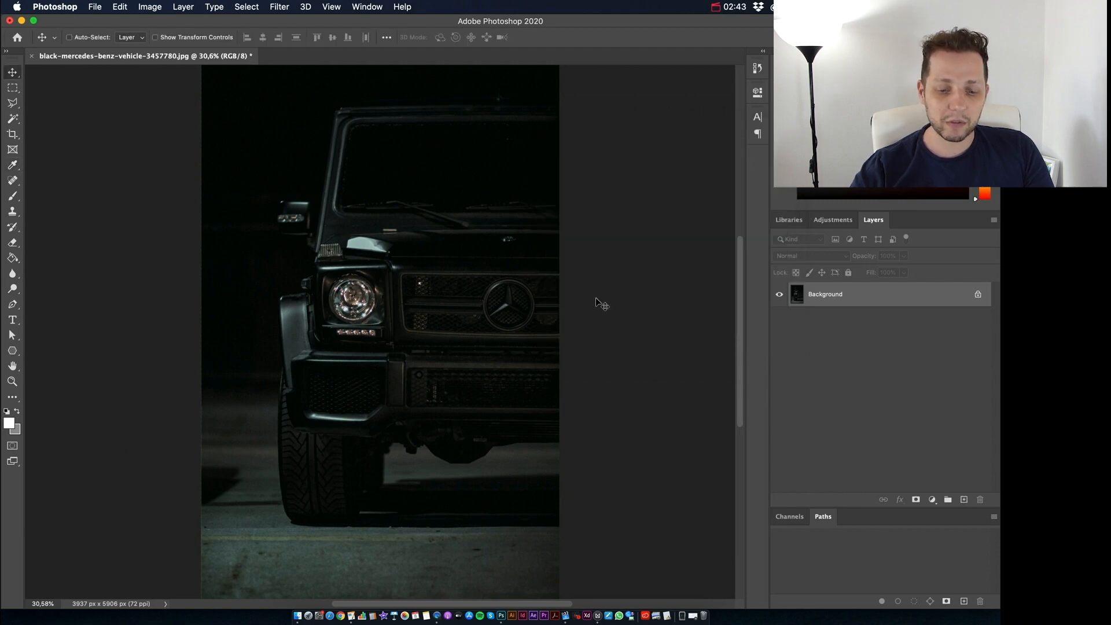
pyautogui.press('super+minus')
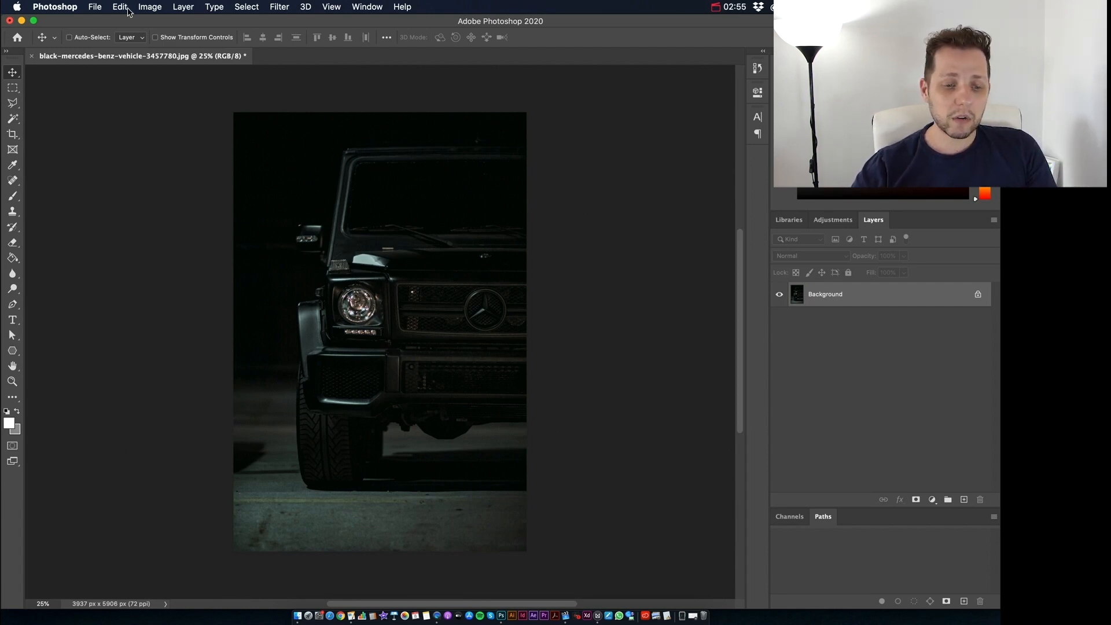
# Step: Create a new document 1000 px wide and 1000 px high at 150 pixels/inch
pyautogui.click(93, 6)
pyautogui.click(129, 22)
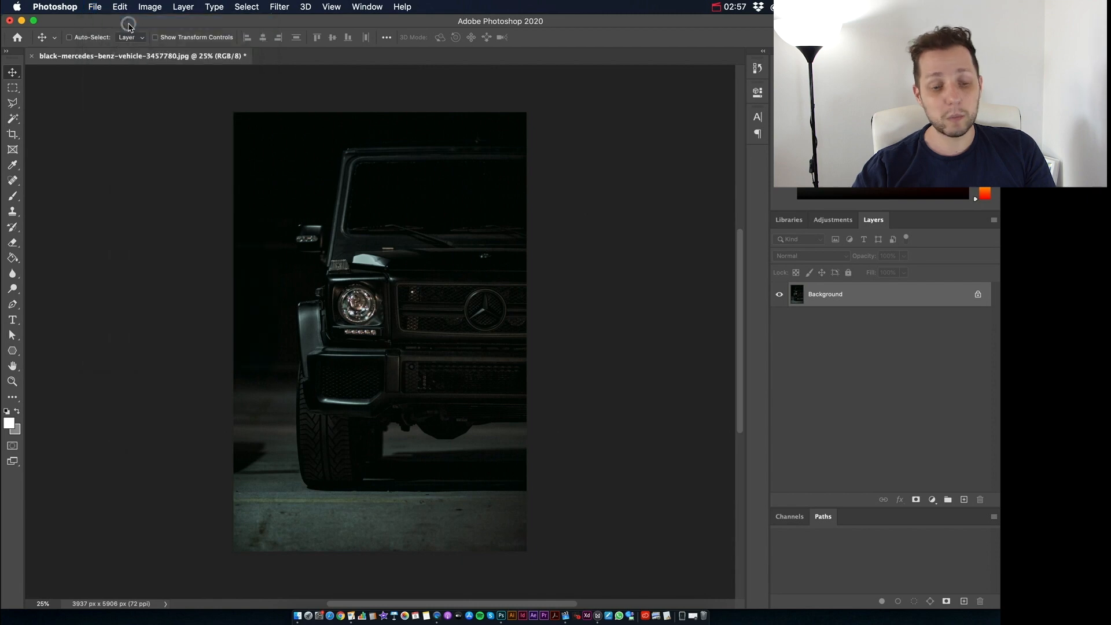
pyautogui.moveTo(683, 206); pyautogui.dragTo(604, 206)
pyautogui.write('1000')
pyautogui.press('Tab')
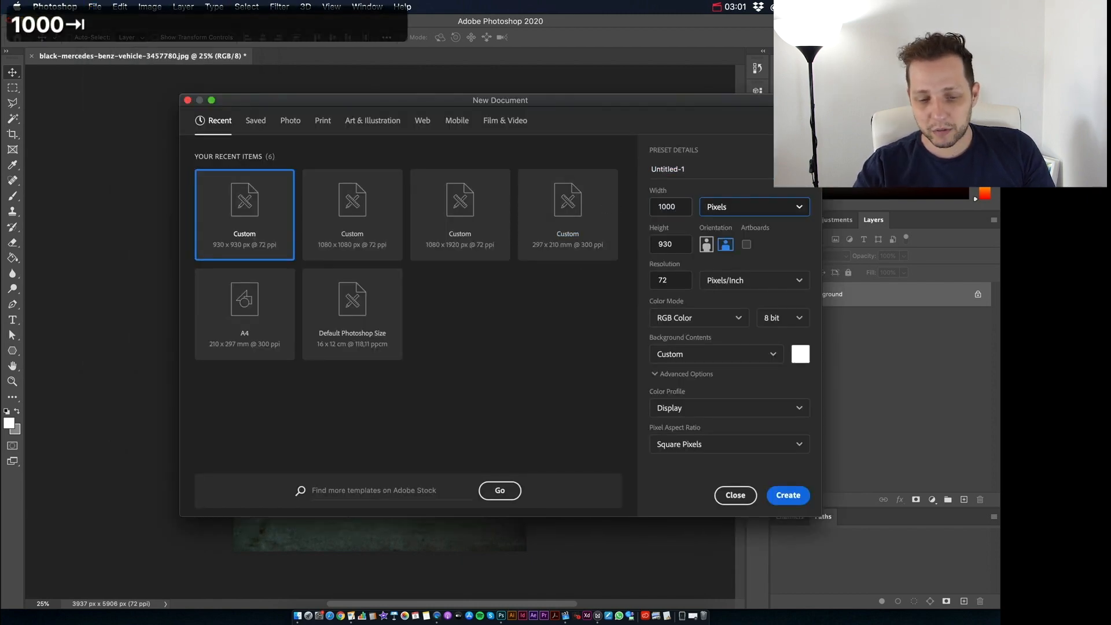
pyautogui.moveTo(683, 242); pyautogui.dragTo(605, 242)
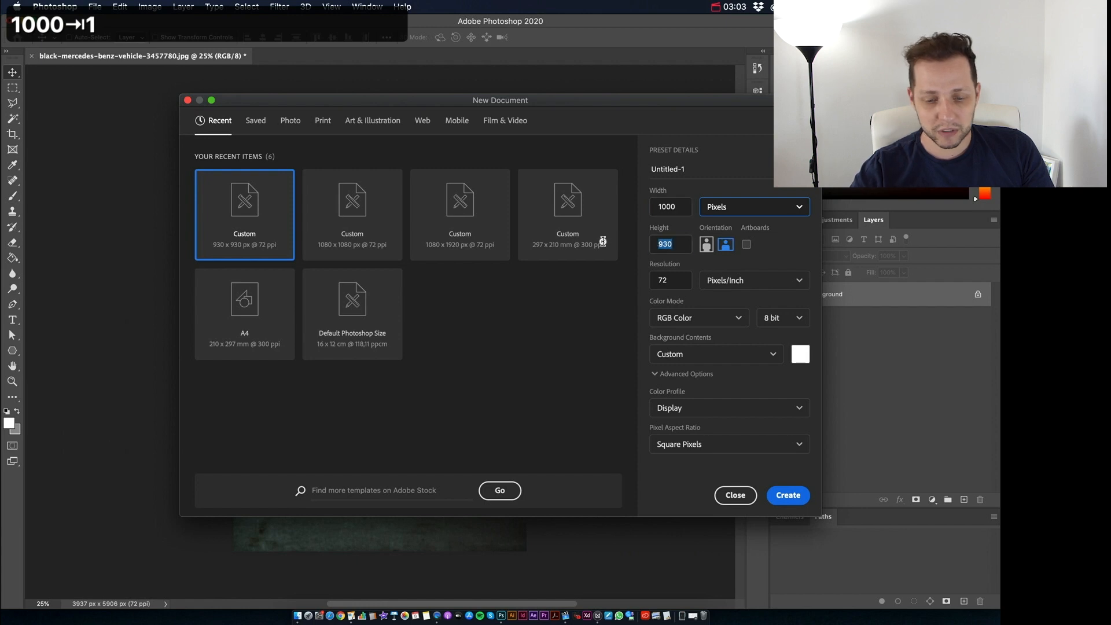
pyautogui.write('1000')
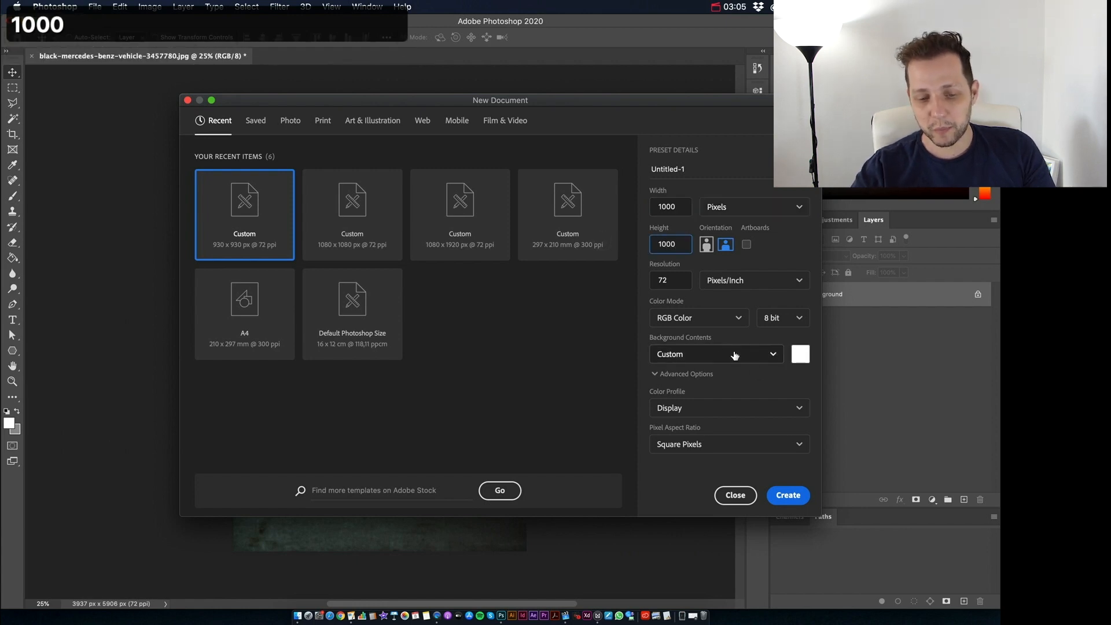
pyautogui.moveTo(675, 281); pyautogui.dragTo(638, 282)
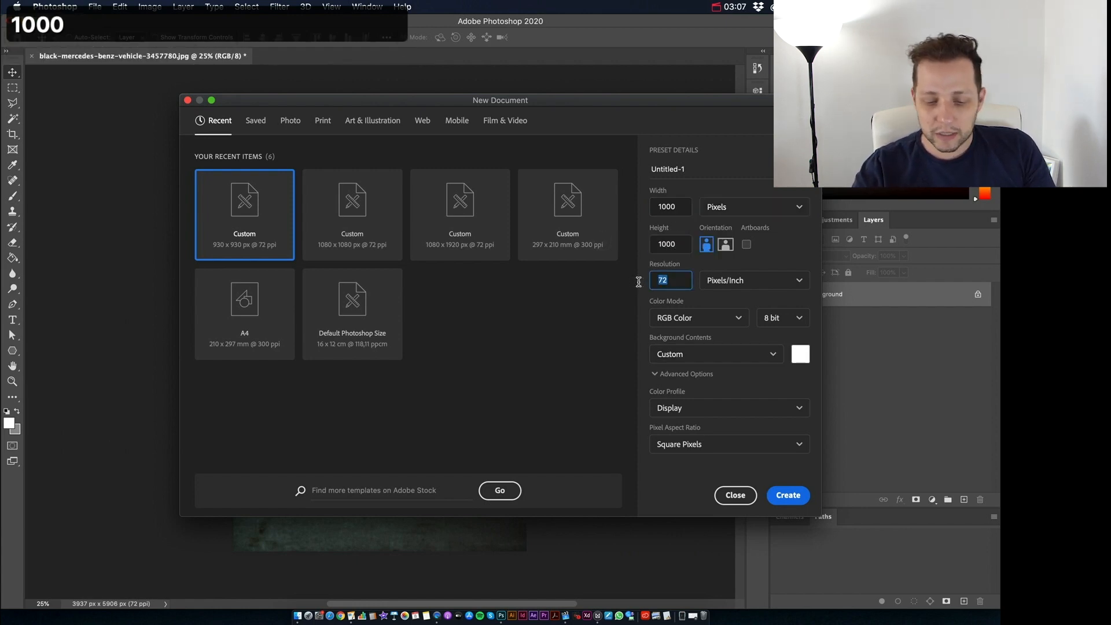
pyautogui.write('150')
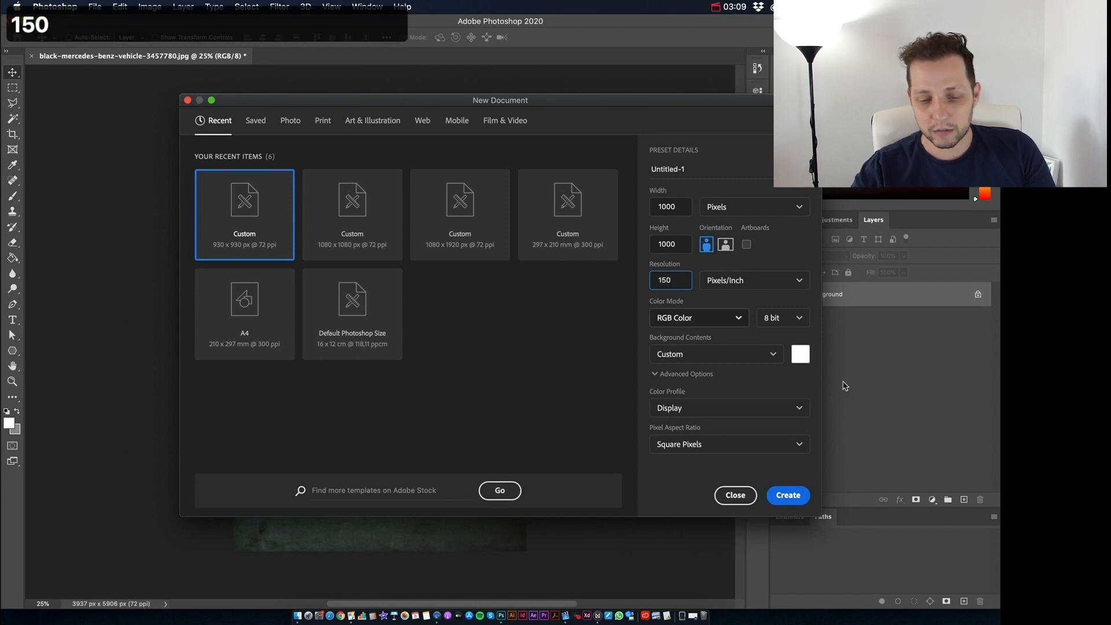
pyautogui.click(790, 495)
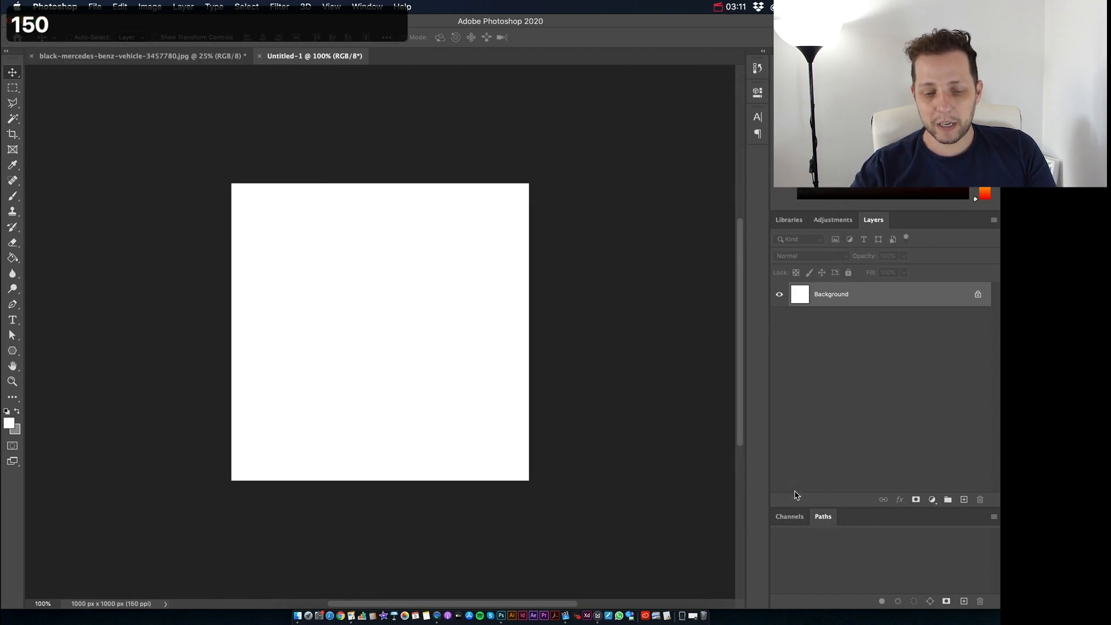
# Step: Convert the locked background into a regular layer and fill it with dark navy #080e1d using the Paint Bucket
pyautogui.doubleClick(935, 294)
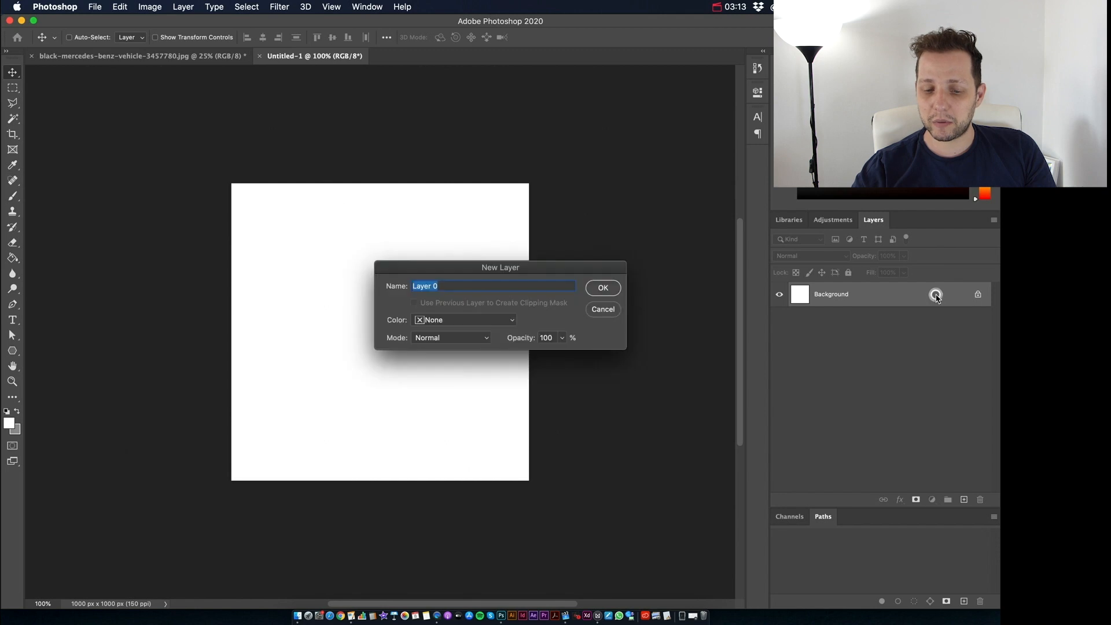
pyautogui.press('Return')
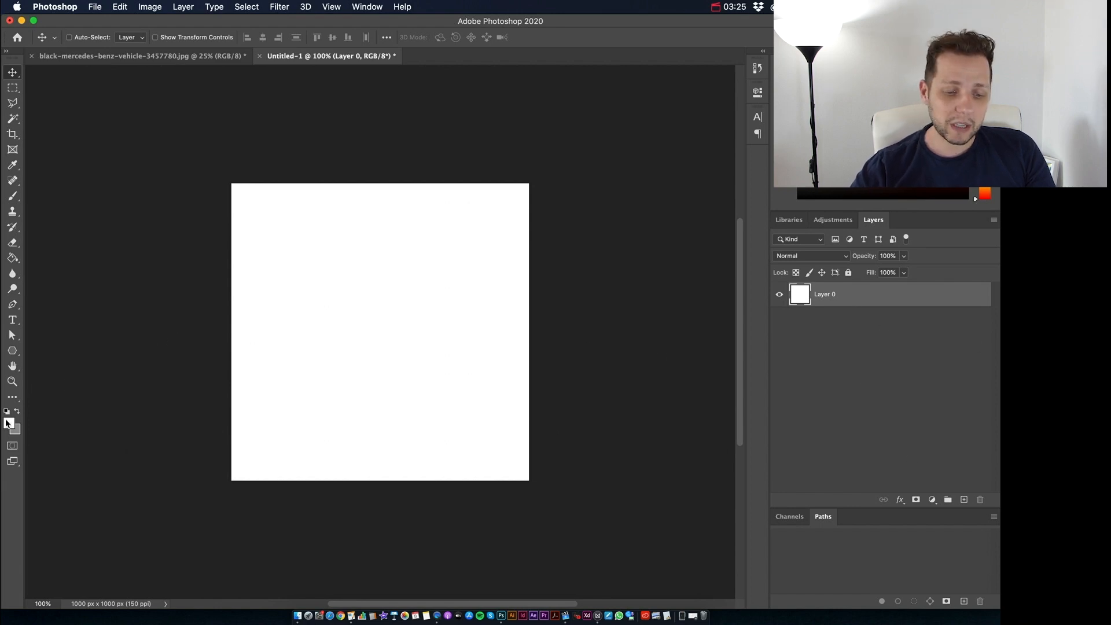
pyautogui.press('d')
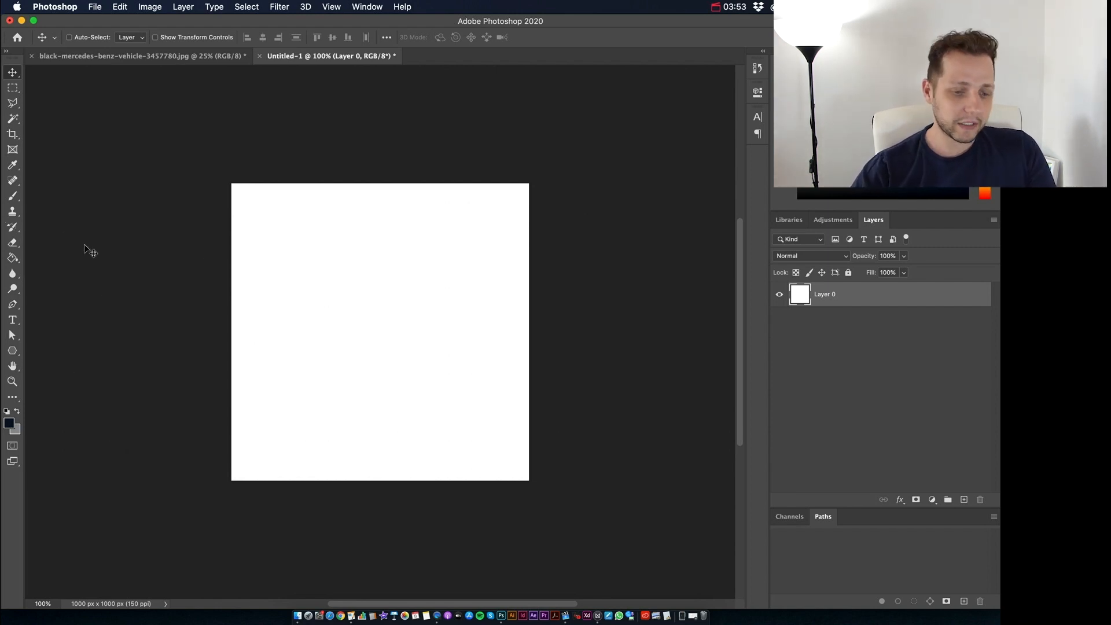
pyautogui.click(12, 258)
pyautogui.click(415, 345)
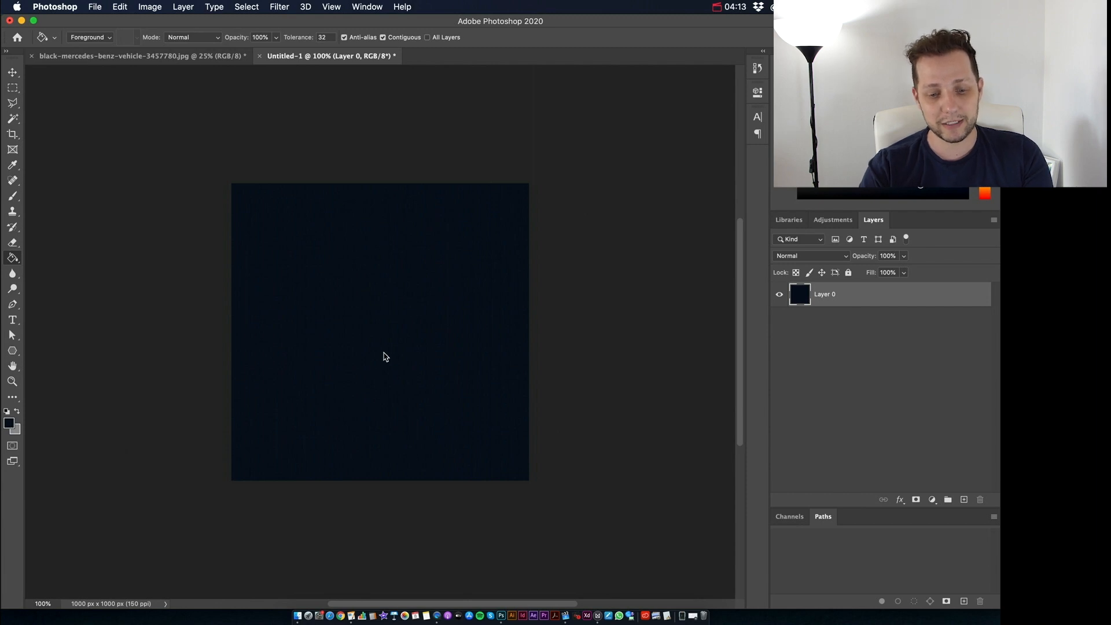
# Step: Add an empty layer above the navy one and show the rulers around the canvas
pyautogui.click(964, 499)
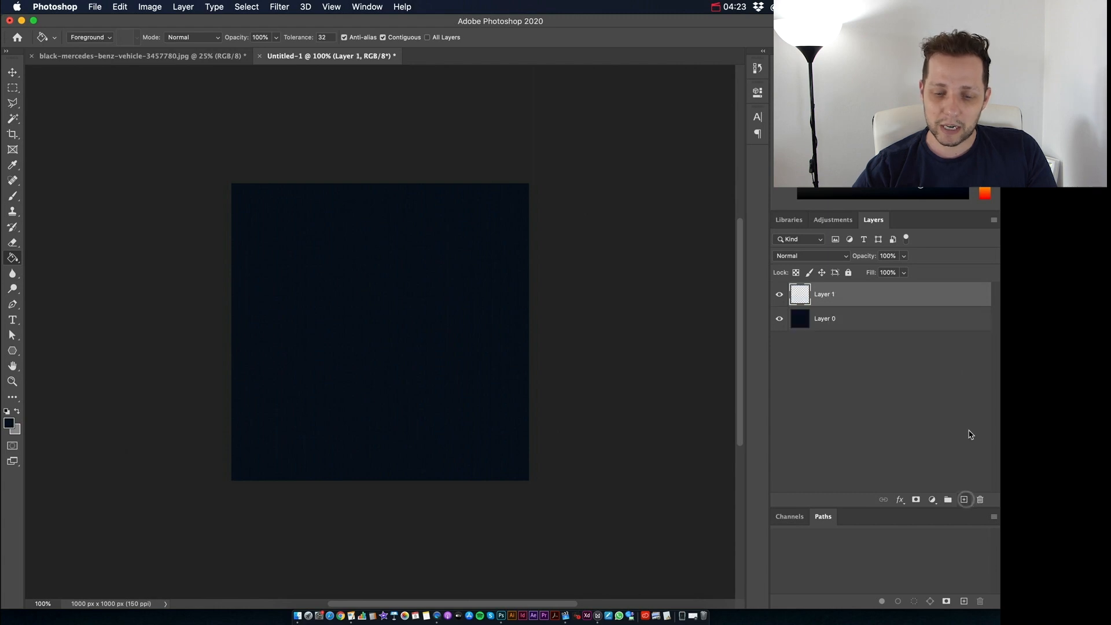
pyautogui.press('super+r')
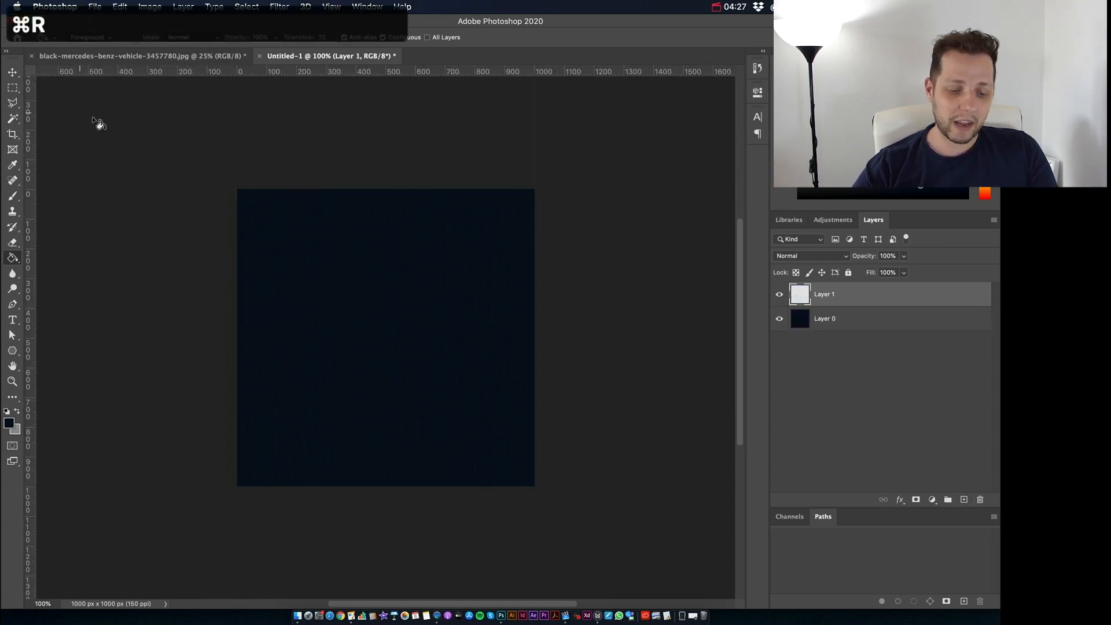
pyautogui.press('super+r')
pyautogui.press('super+r')
pyautogui.press('super+r')
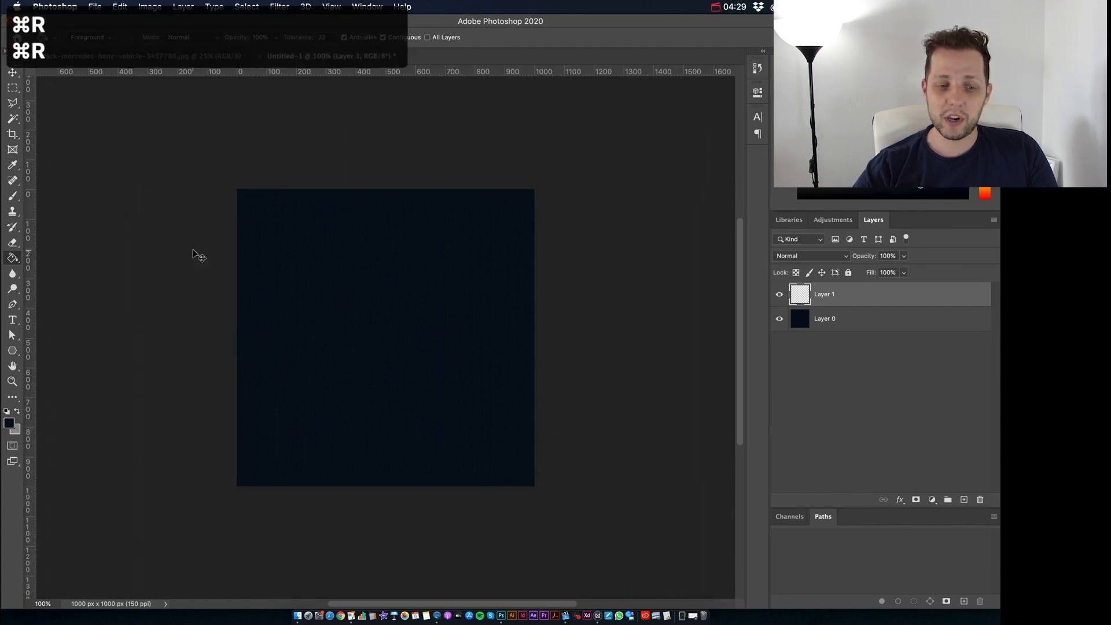
pyautogui.press('super+r')
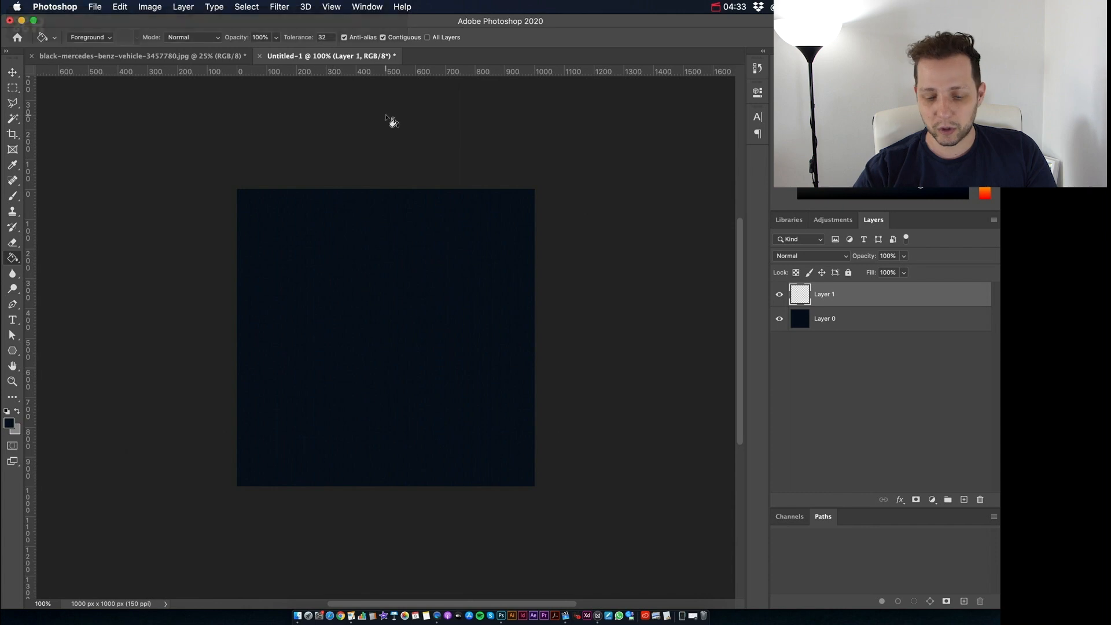
# Step: Place a horizontal and a vertical guide crossing at the canvas center, at about 500 px each
pyautogui.press('super+plus')
pyautogui.press('super+minus')
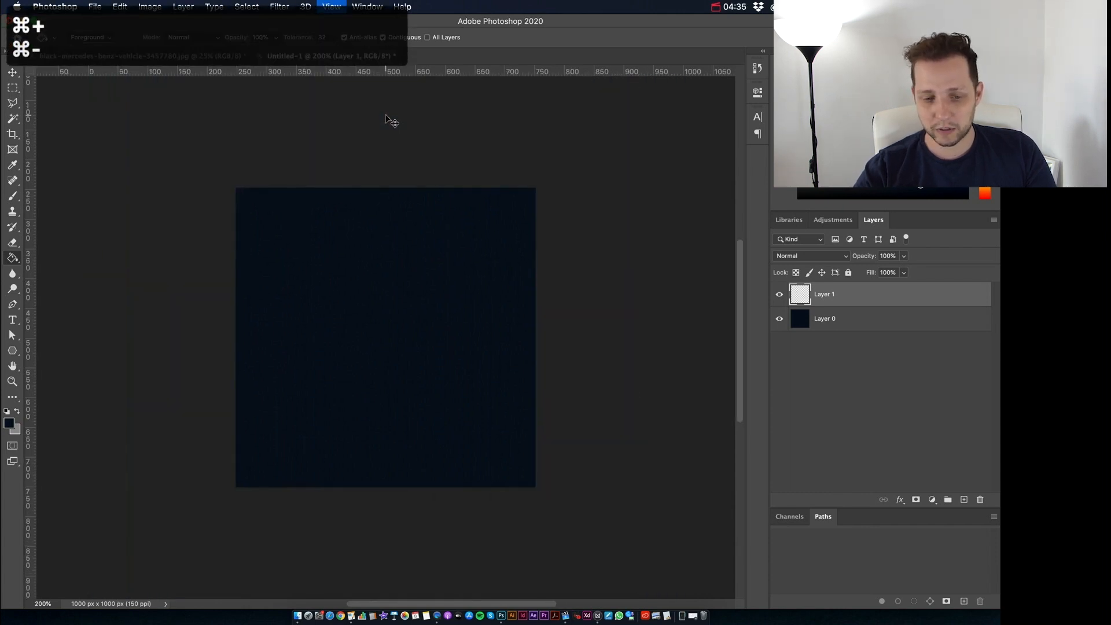
pyautogui.press('super+0')
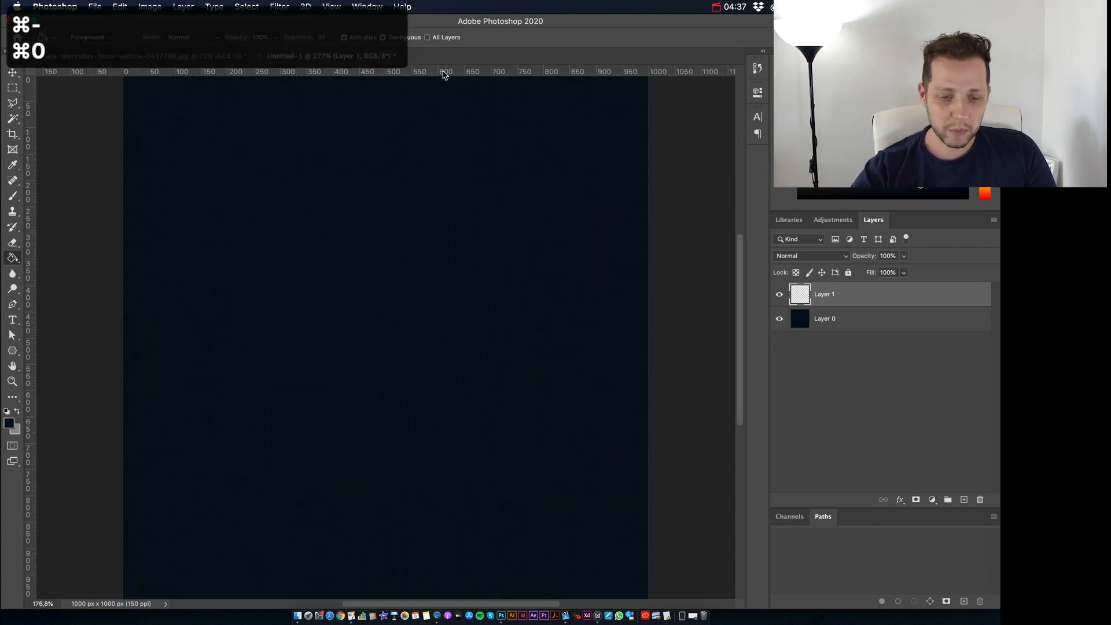
pyautogui.moveTo(428, 74); pyautogui.dragTo(376, 339)
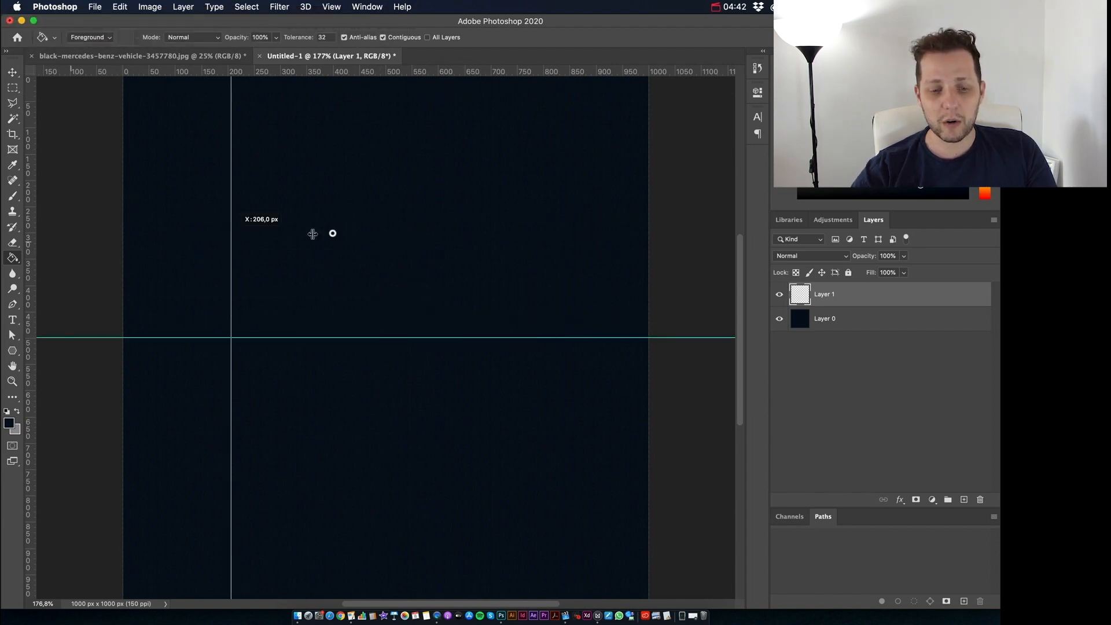
pyautogui.moveTo(231, 233); pyautogui.dragTo(386, 232)
pyautogui.press('super+minus')
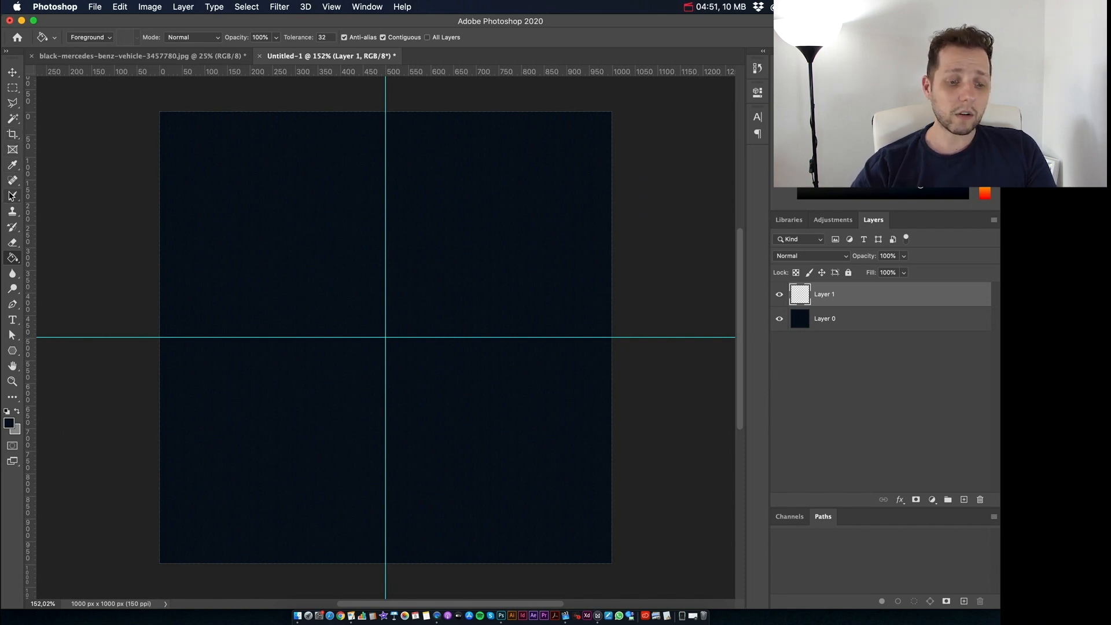
# Step: Choose the Brush tool and enlarge the brush size to 492 px
pyautogui.click(13, 198)
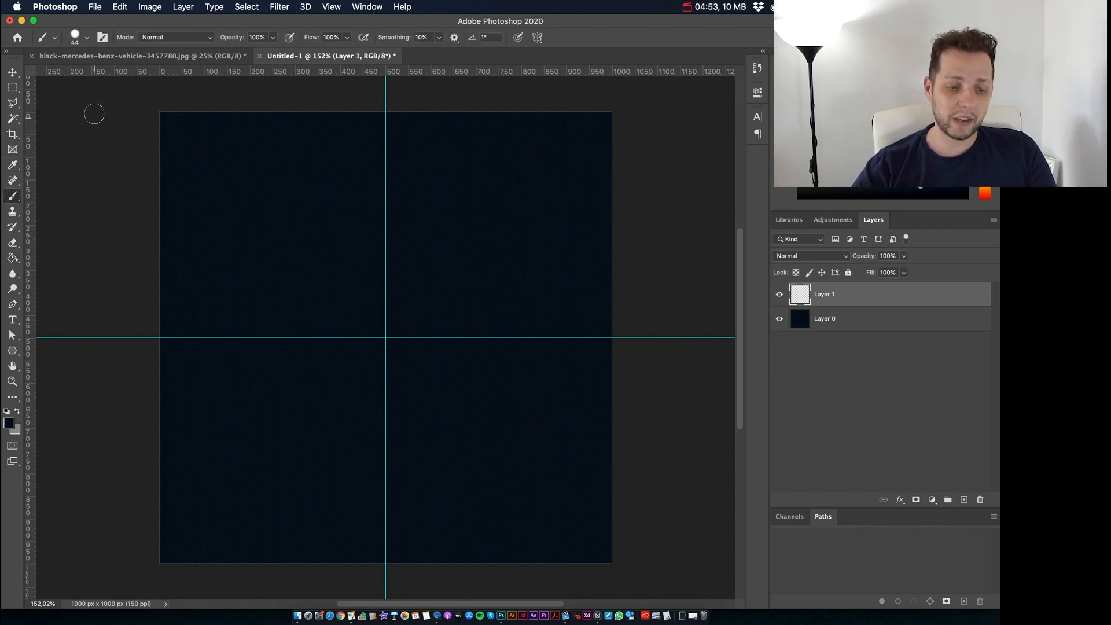
pyautogui.click(75, 37)
pyautogui.moveTo(94, 72); pyautogui.dragTo(132, 74)
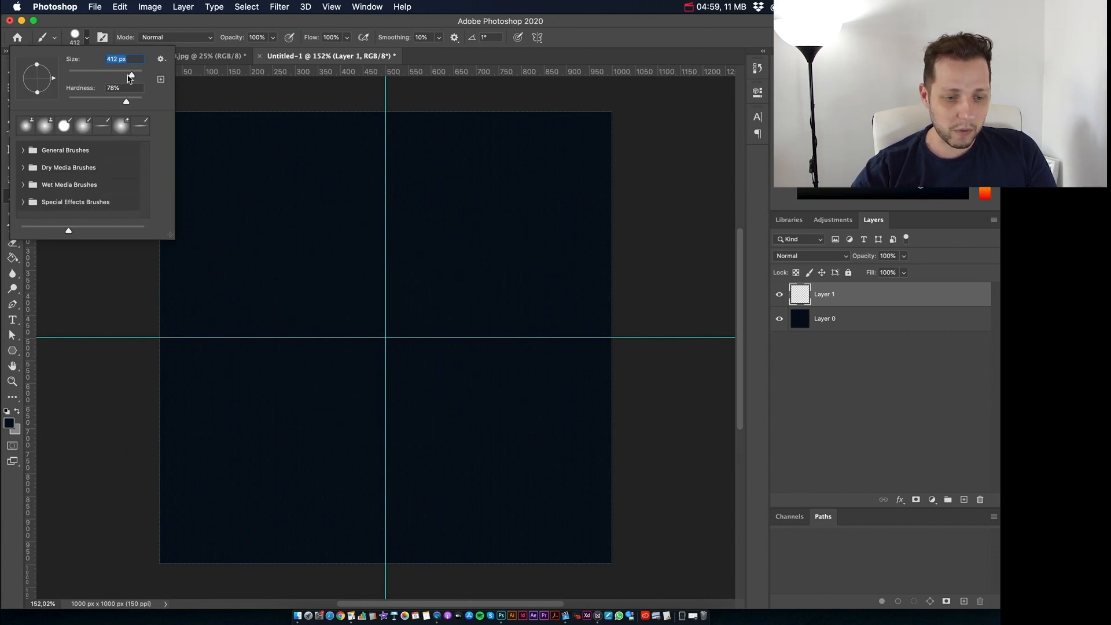
pyautogui.moveTo(133, 74); pyautogui.dragTo(143, 73)
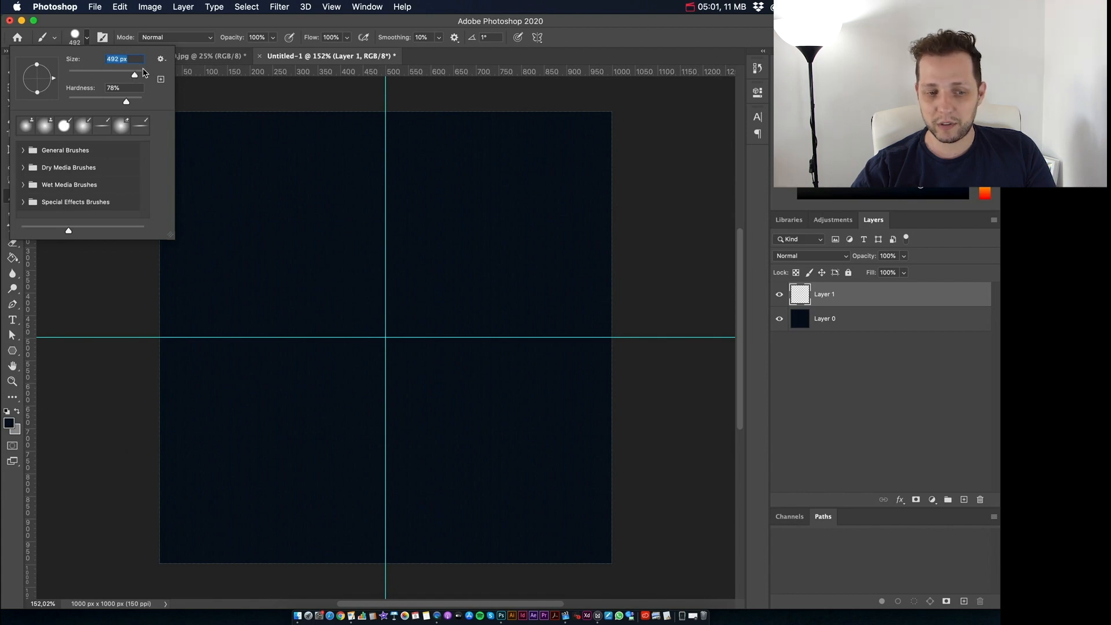
pyautogui.click(78, 33)
pyautogui.click(76, 40)
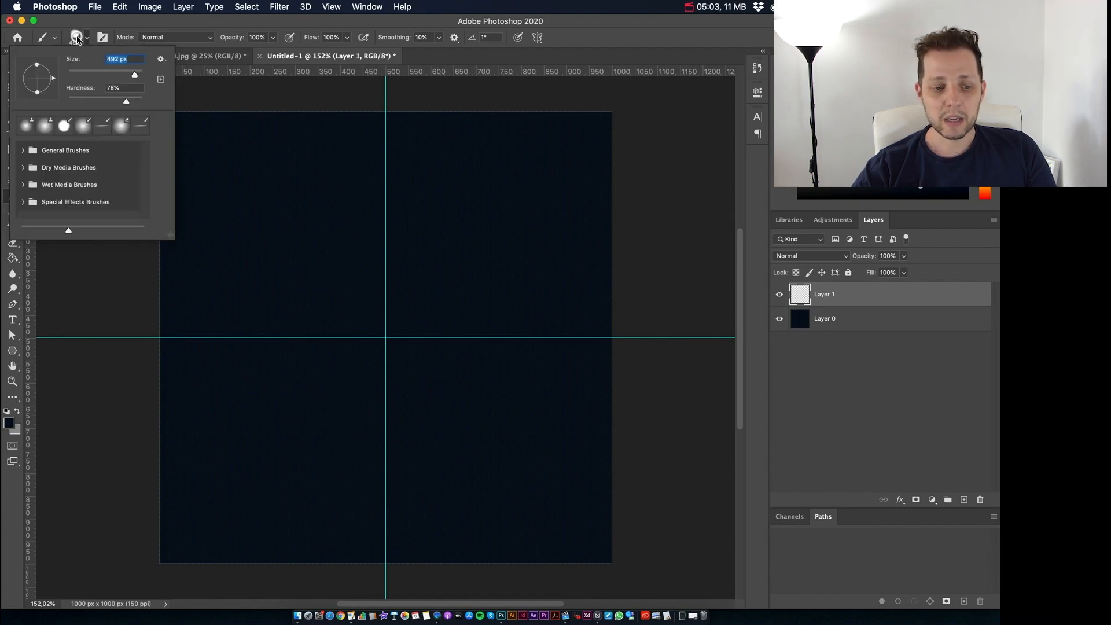
pyautogui.moveTo(142, 77); pyautogui.dragTo(138, 76)
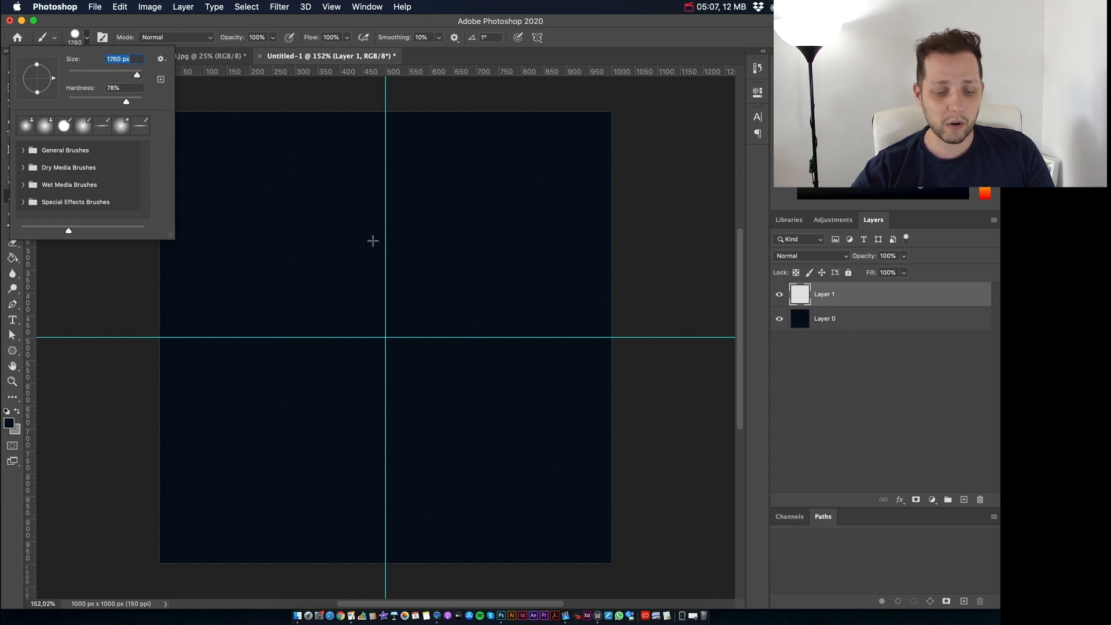
pyautogui.moveTo(123, 72); pyautogui.dragTo(133, 73)
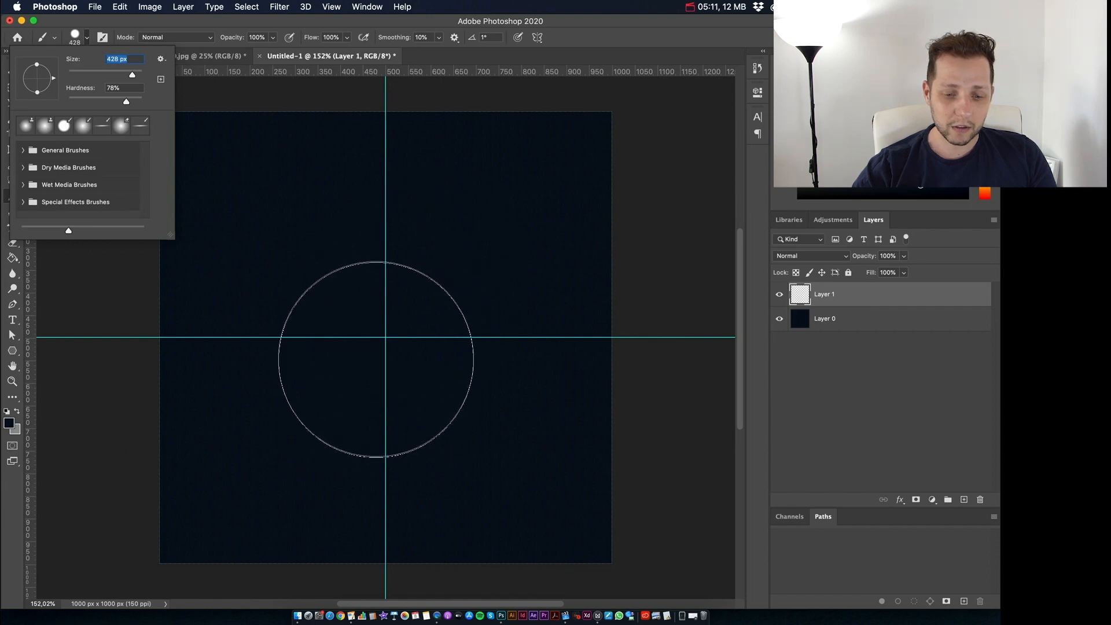
pyautogui.moveTo(374, 359)
pyautogui.mouseDown()
pyautogui.moveTo(424, 360)
pyautogui.moveTo(366, 359)
pyautogui.moveTo(417, 371)
pyautogui.moveTo(404, 370)
pyautogui.mouseUp()
# Step: Soften the brush edge fully by setting its hardness to 0%
pyautogui.click(74, 37)
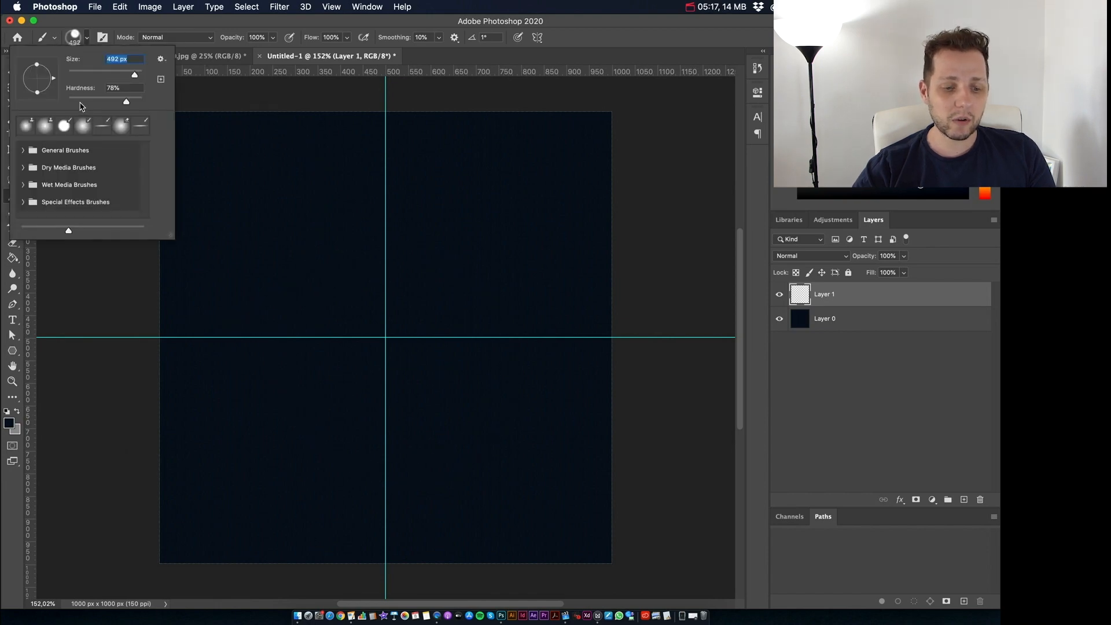
pyautogui.moveTo(125, 102); pyautogui.dragTo(63, 101)
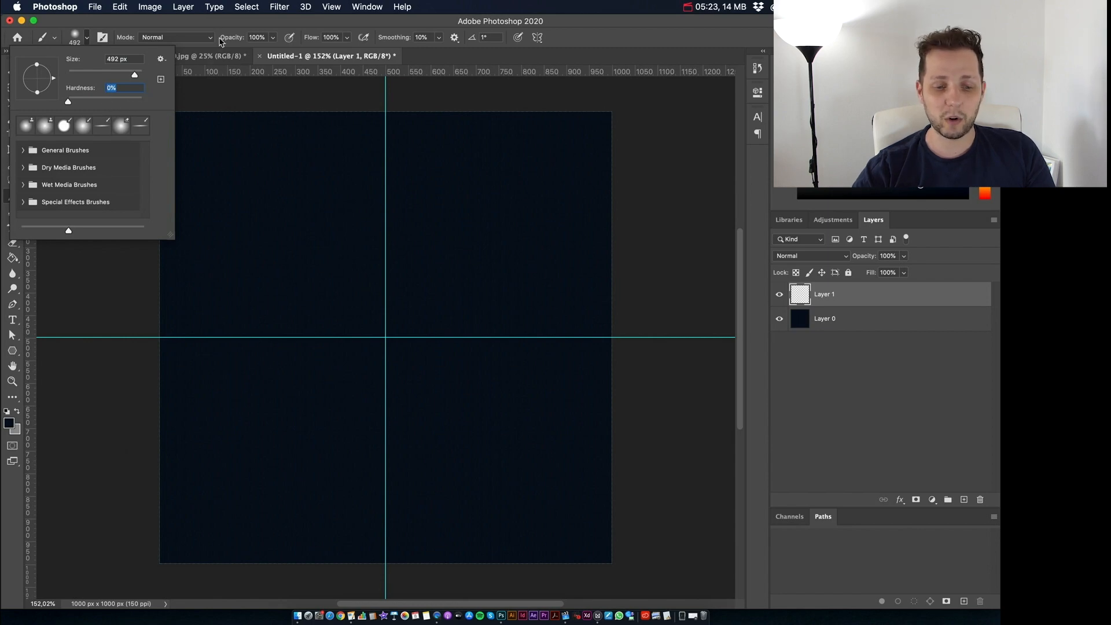
pyautogui.click(406, 24)
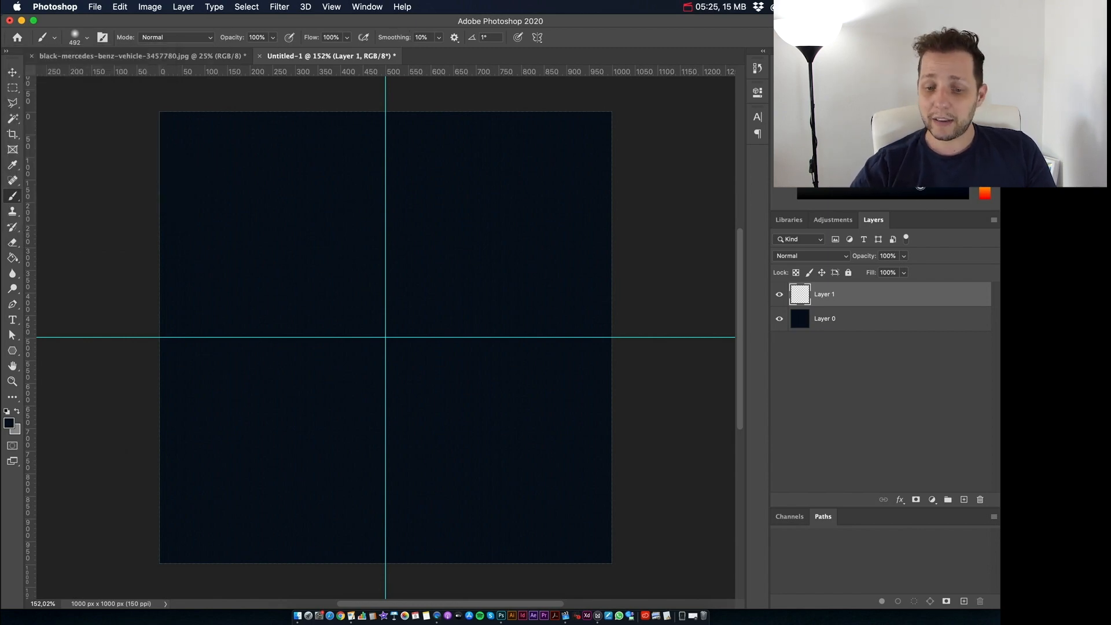
# Step: Set the foreground color to the slightly lighter navy blue #111e3f
pyautogui.click(9, 423)
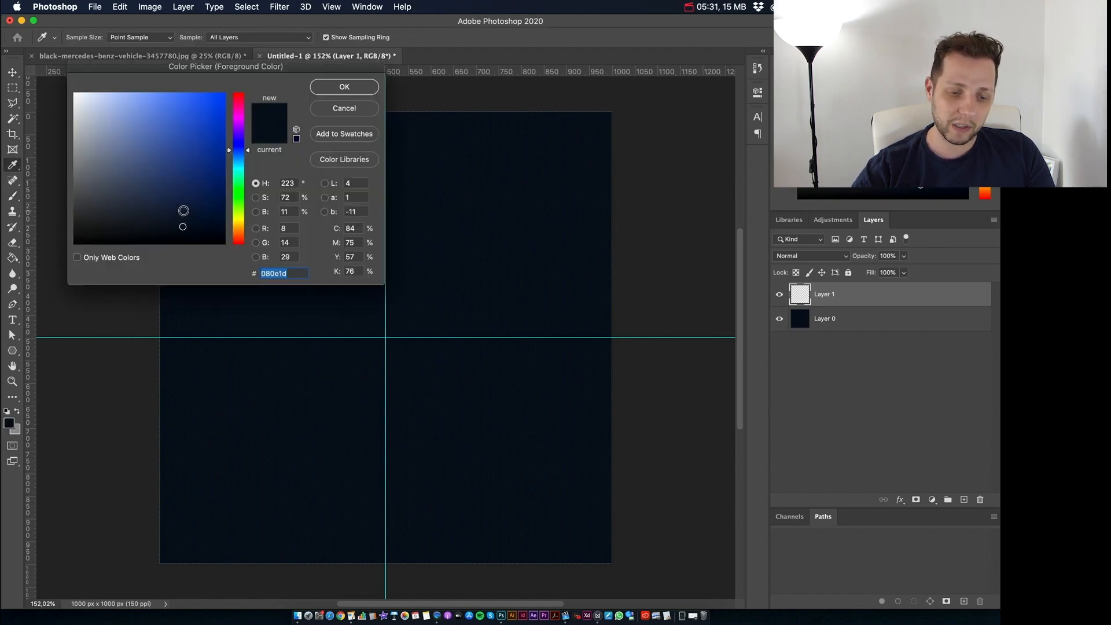
pyautogui.click(183, 206)
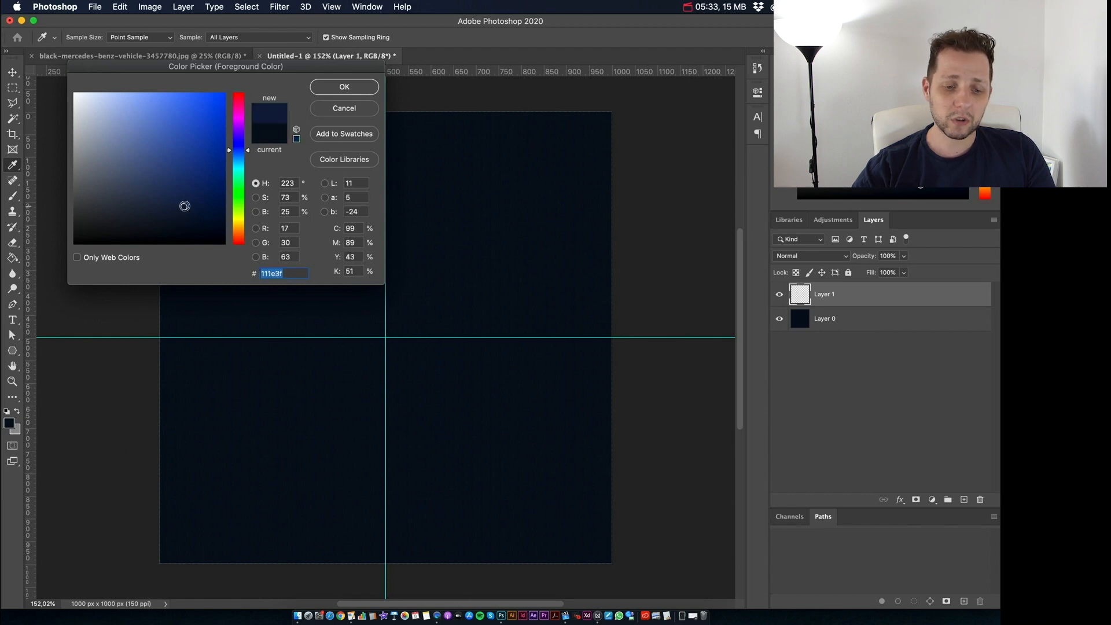
pyautogui.click(343, 86)
# Step: Enlarge the brush to 612 px and paint one soft dab exactly at the guide crossing on Layer 1
pyautogui.press('b')
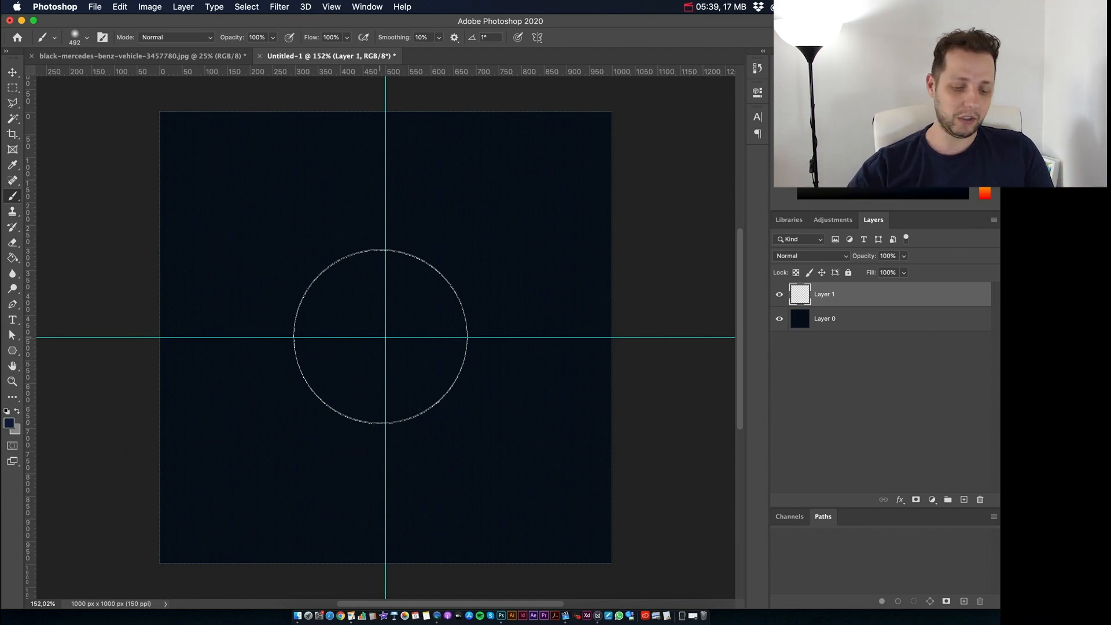
pyautogui.moveTo(380, 336); pyautogui.dragTo(436, 335)
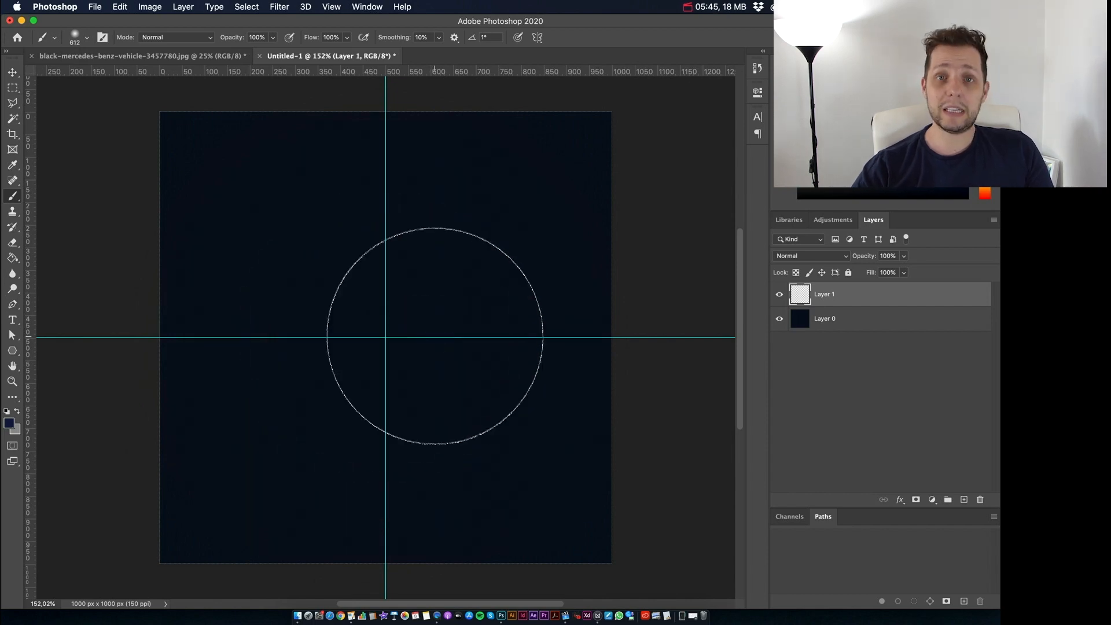
pyautogui.press('capslock')
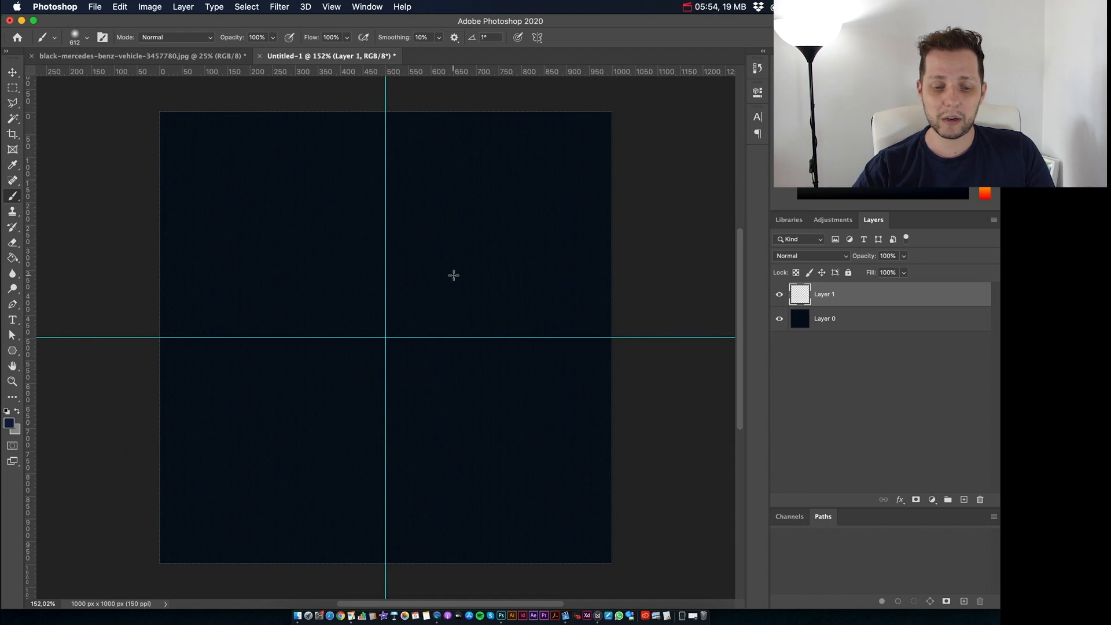
pyautogui.click(385, 337)
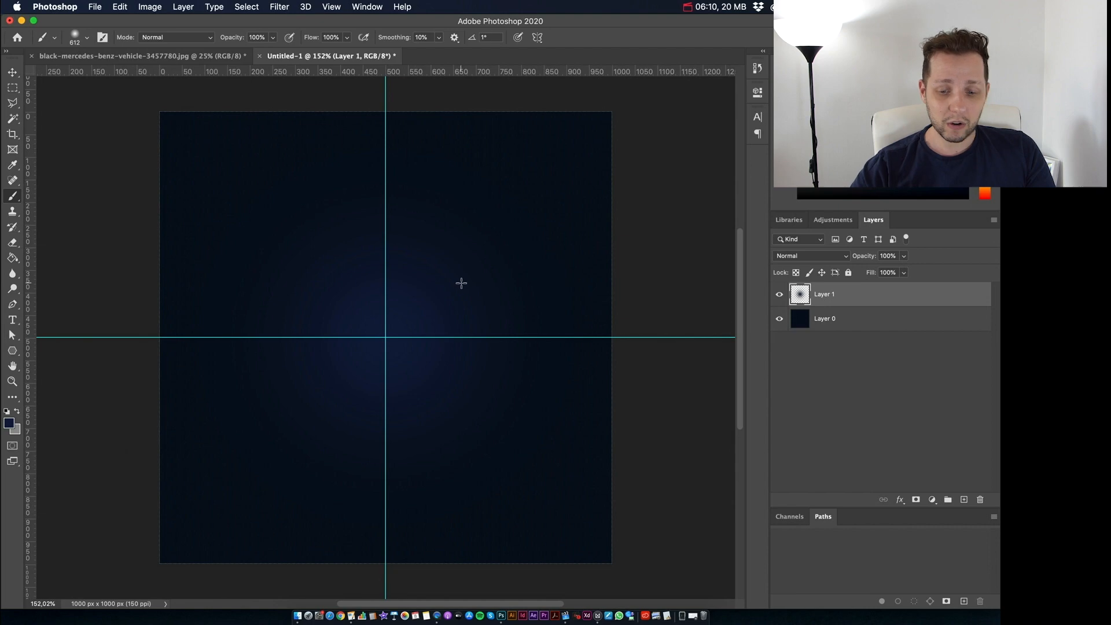
# Step: Add an empty layer above Layer 1 and set the foreground color to the lighter blue #172854
pyautogui.click(963, 500)
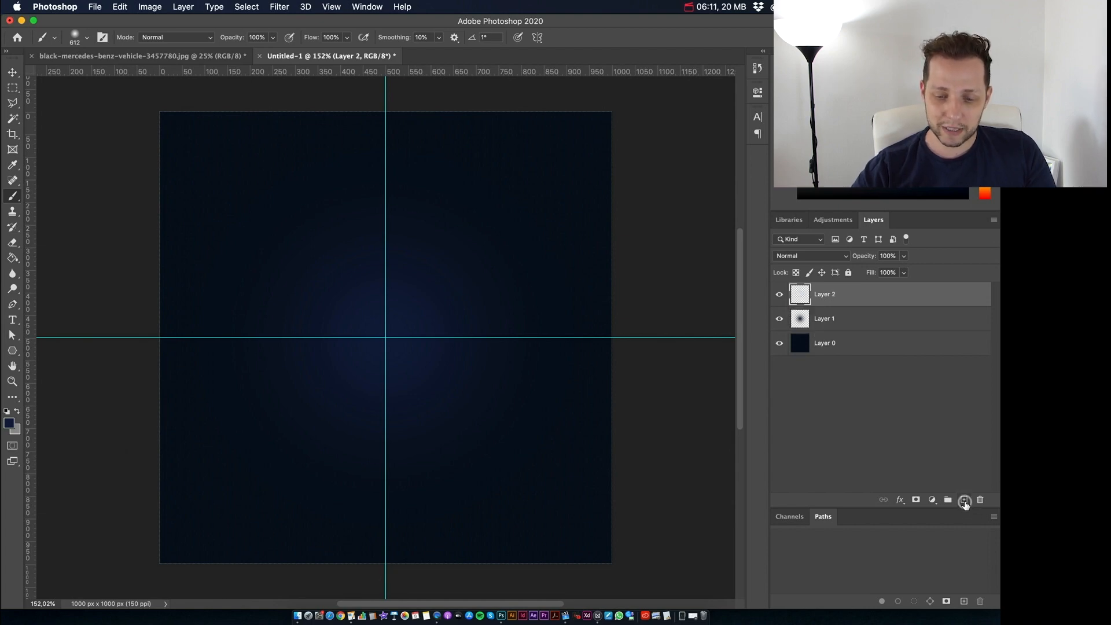
pyautogui.click(10, 425)
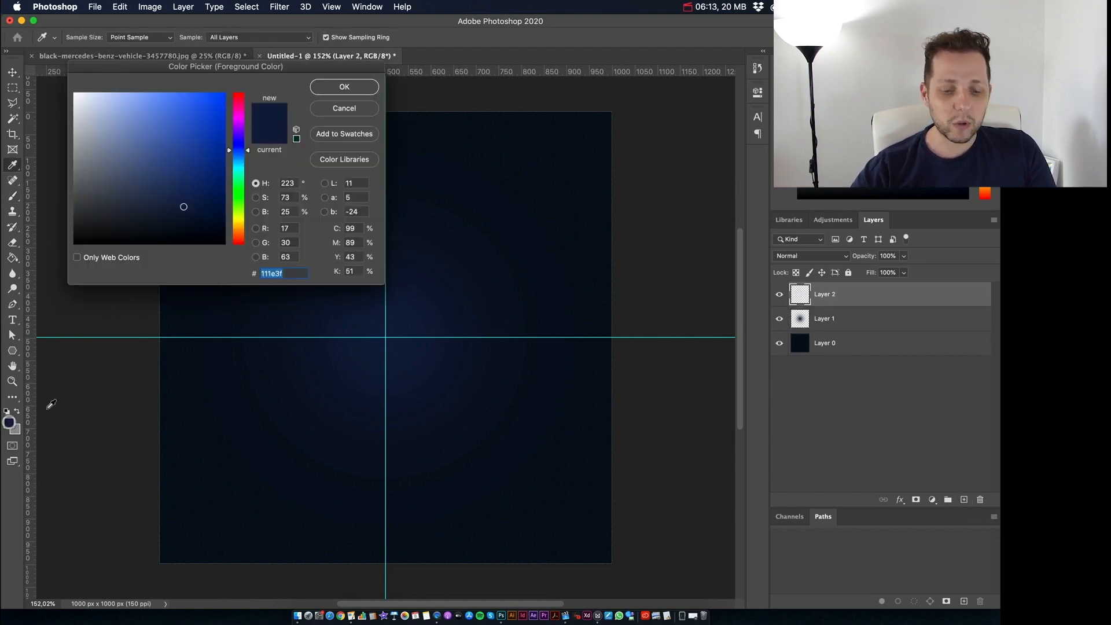
pyautogui.click(183, 195)
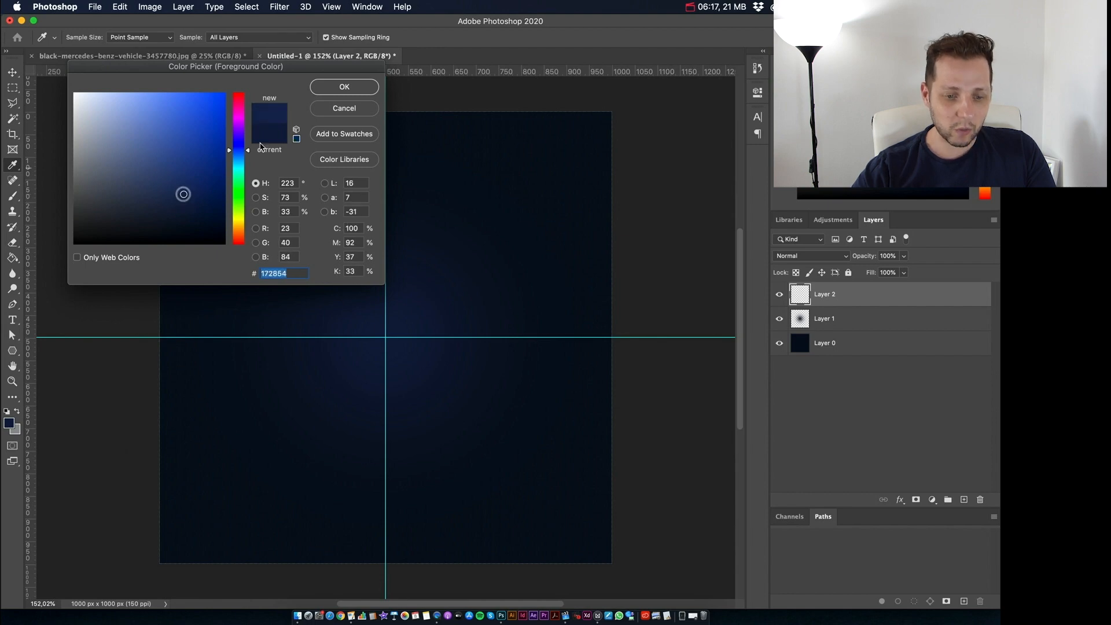
pyautogui.click(351, 87)
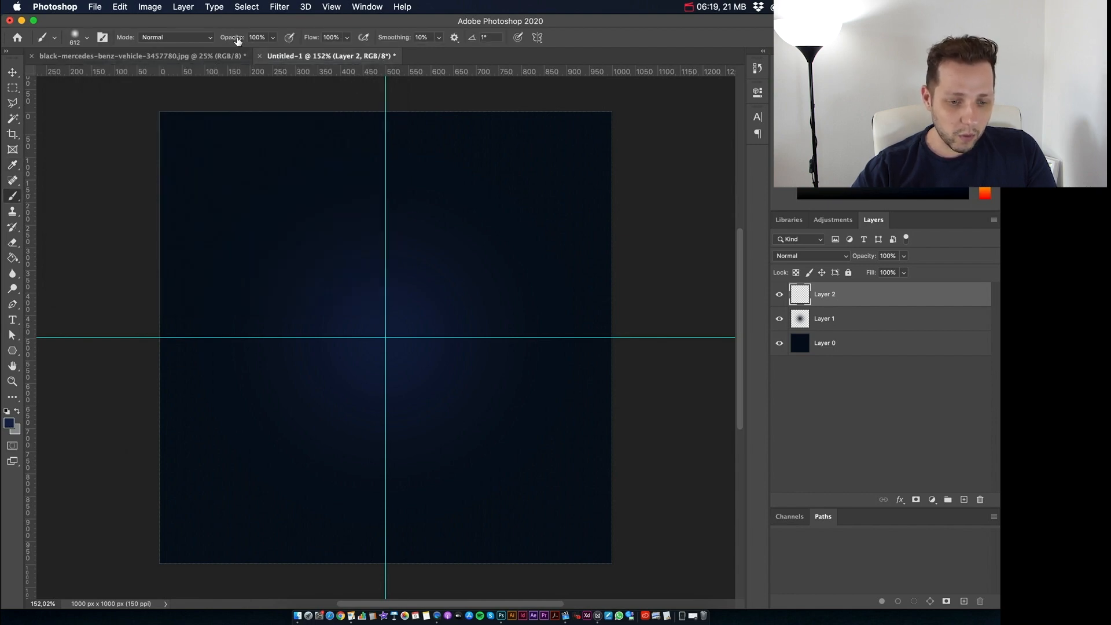
# Step: Set the brush hardness to 17% and paint one dab at the guide crossing on Layer 2
pyautogui.click(74, 37)
pyautogui.moveTo(72, 102); pyautogui.dragTo(82, 105)
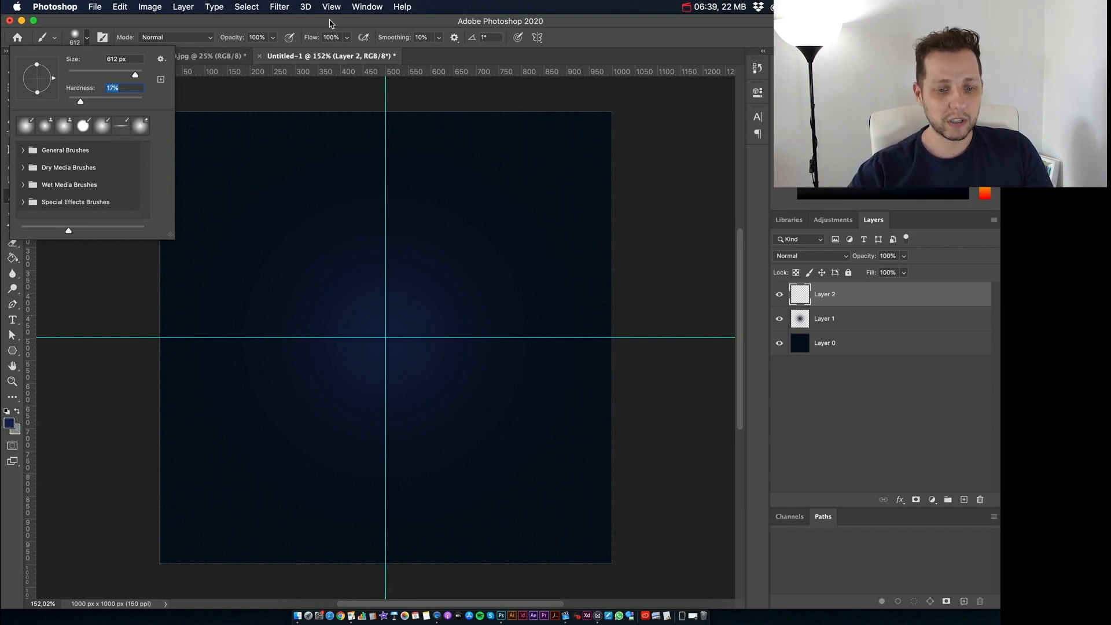
pyautogui.press('Return')
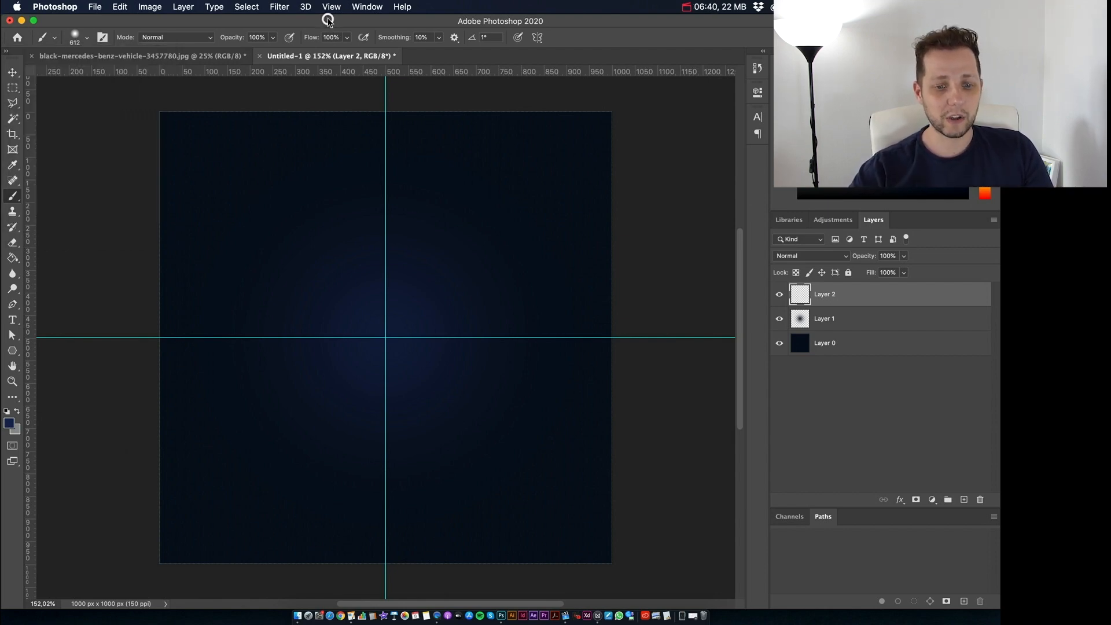
pyautogui.click(385, 338)
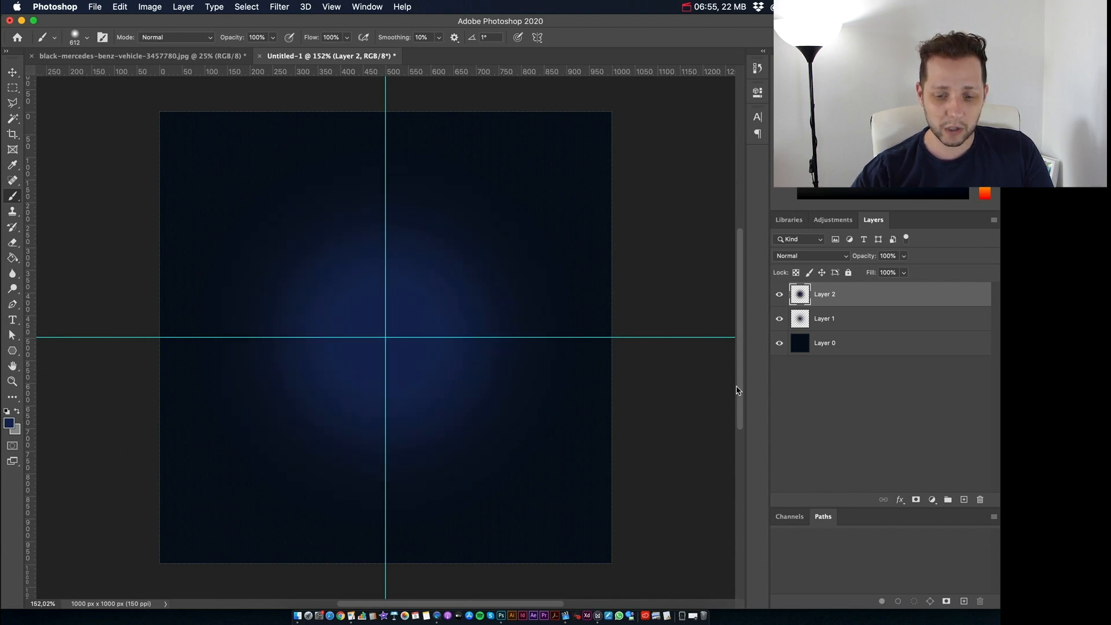
# Step: Compare the glow with Layer 2 hidden and shown, and scale the Layer 2 glow down slightly about its center
pyautogui.click(779, 294)
pyautogui.click(779, 295)
pyautogui.click(779, 294)
pyautogui.click(779, 294)
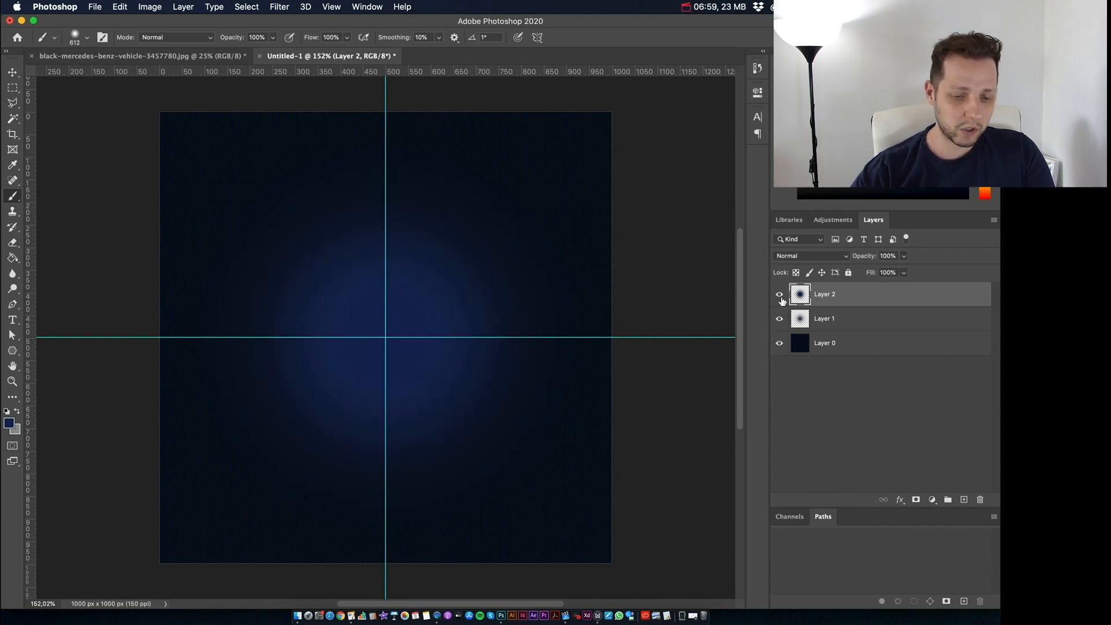
pyautogui.press('super+t')
pyautogui.moveTo(594, 126); pyautogui.dragTo(558, 159)
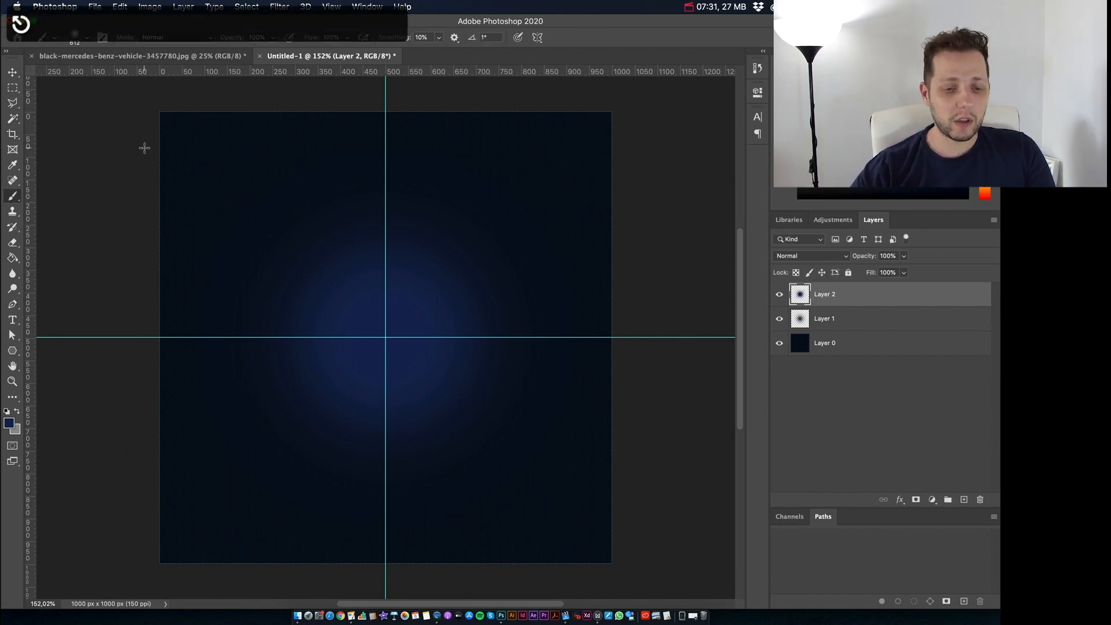
pyautogui.click(147, 7)
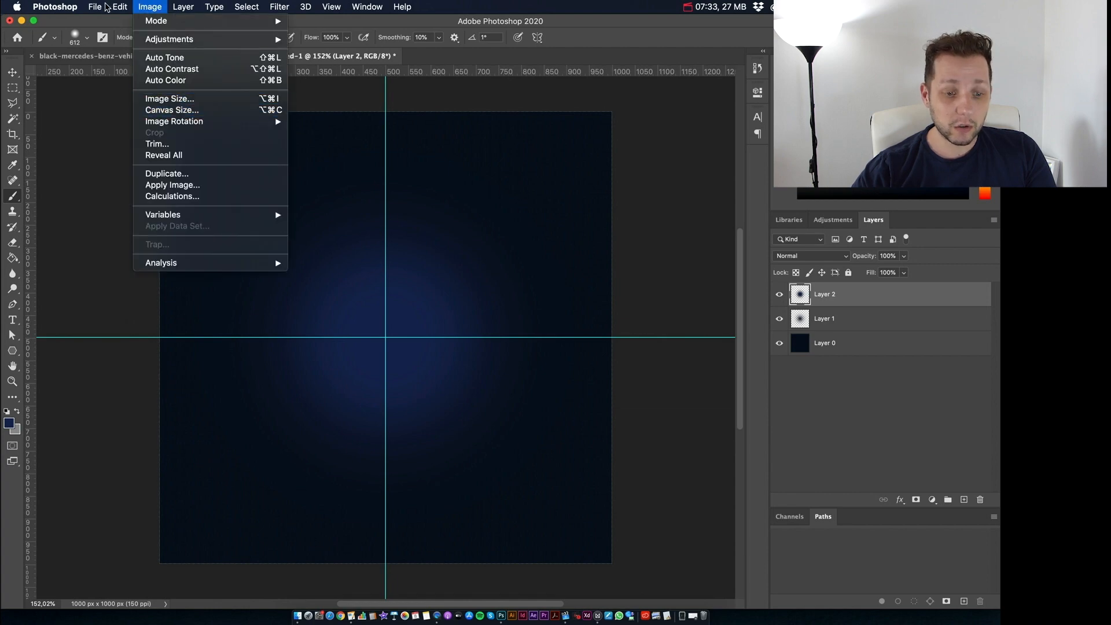
pyautogui.moveTo(120, 7)
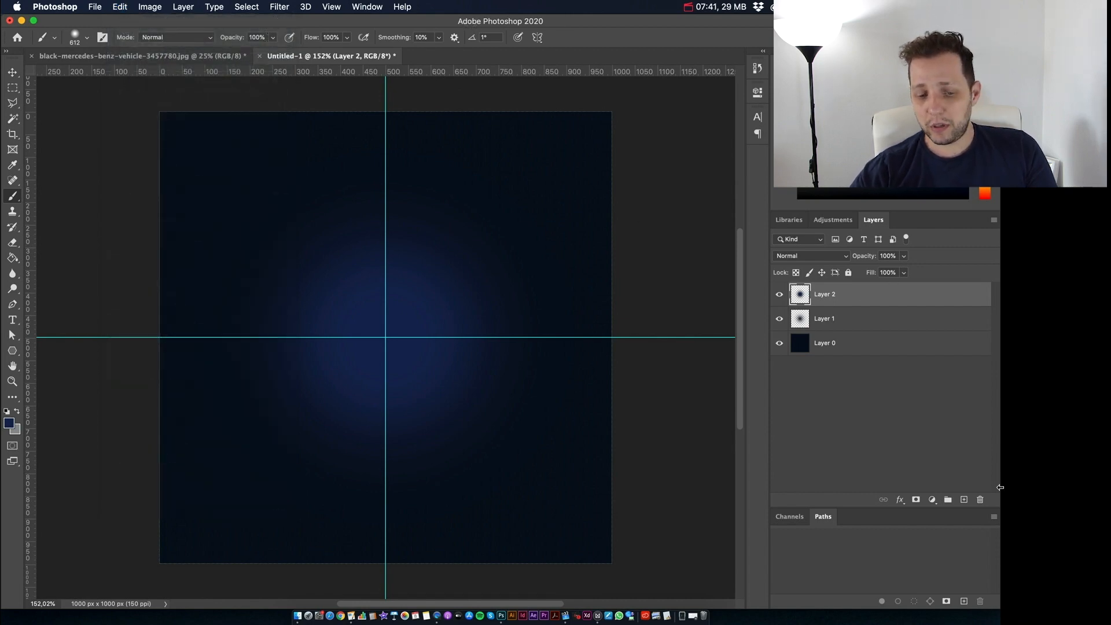
# Step: Add an empty layer above Layer 2 and reduce the brush size to 396 px
pyautogui.click(964, 499)
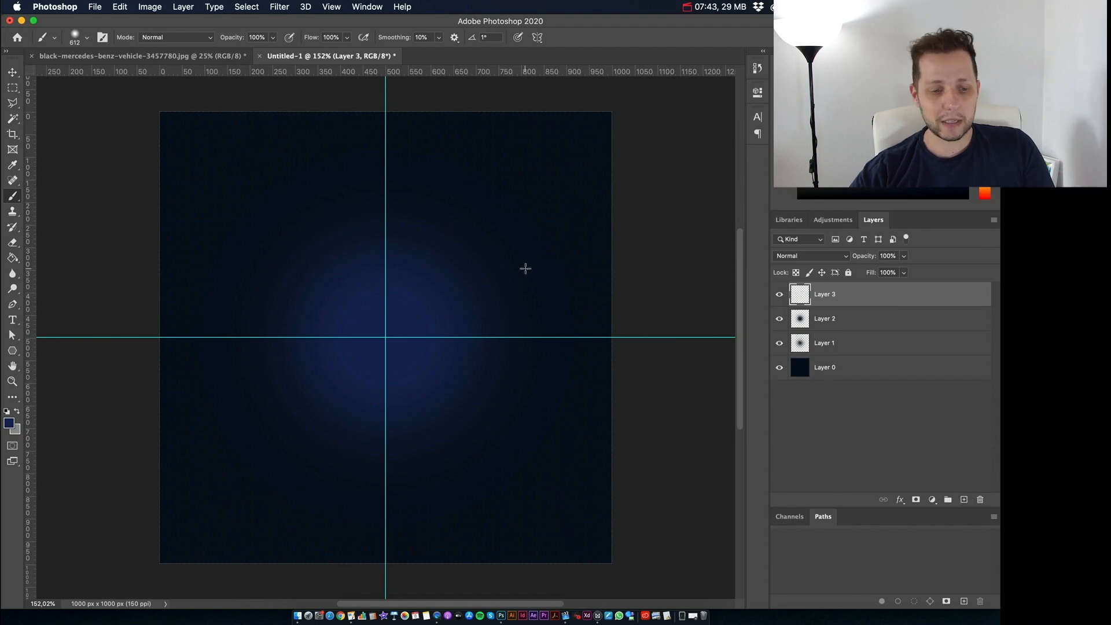
pyautogui.click(86, 37)
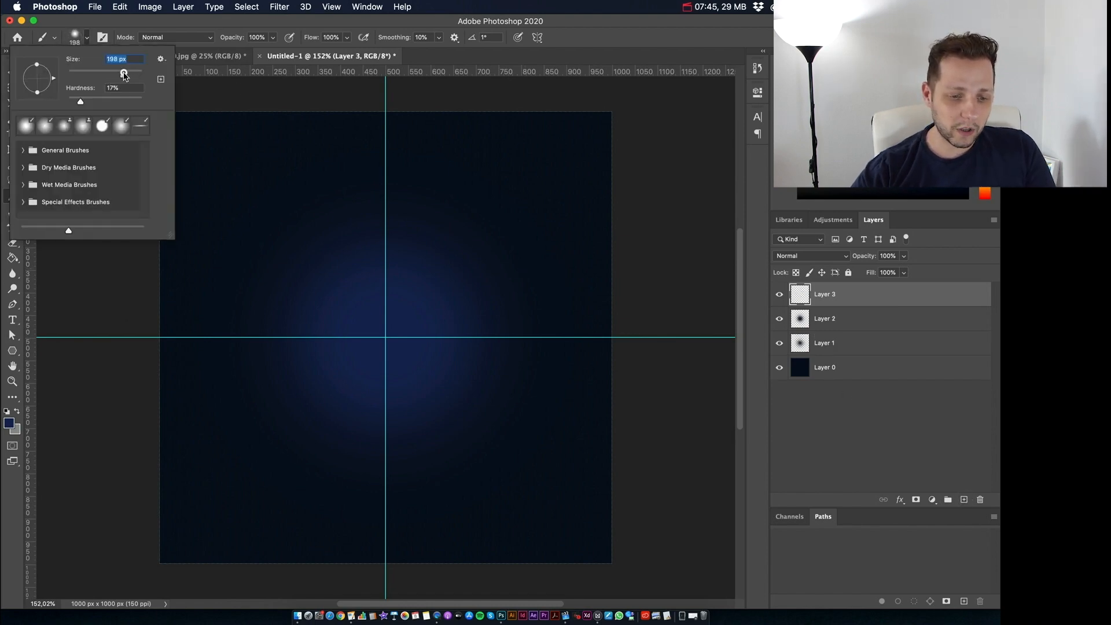
pyautogui.moveTo(124, 74); pyautogui.dragTo(119, 74)
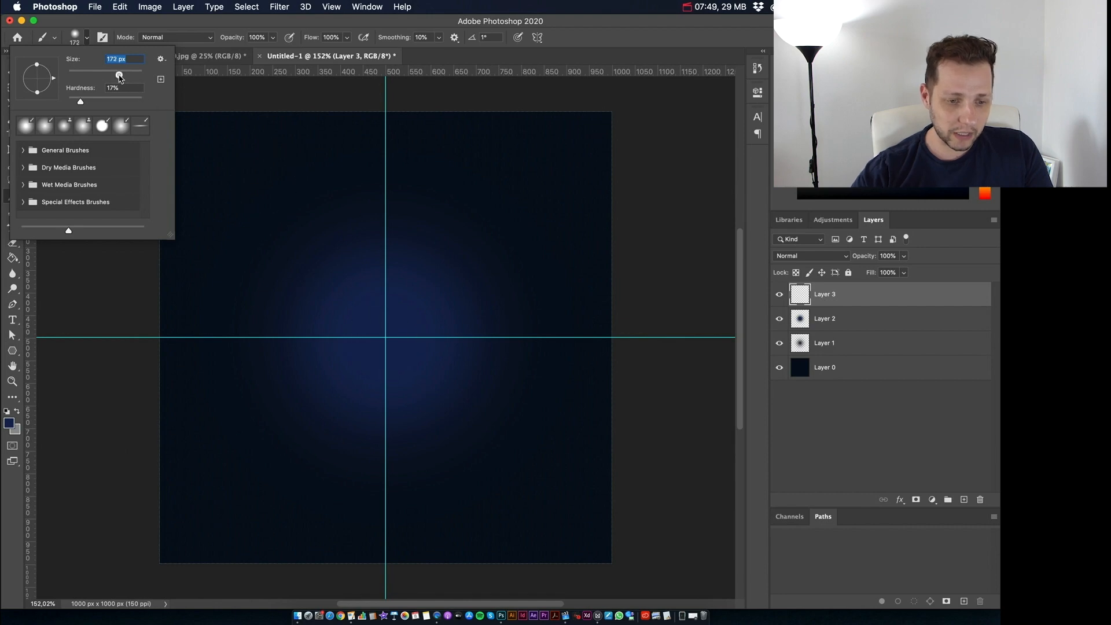
pyautogui.moveTo(119, 74); pyautogui.dragTo(126, 74)
pyautogui.moveTo(127, 74); pyautogui.dragTo(133, 74)
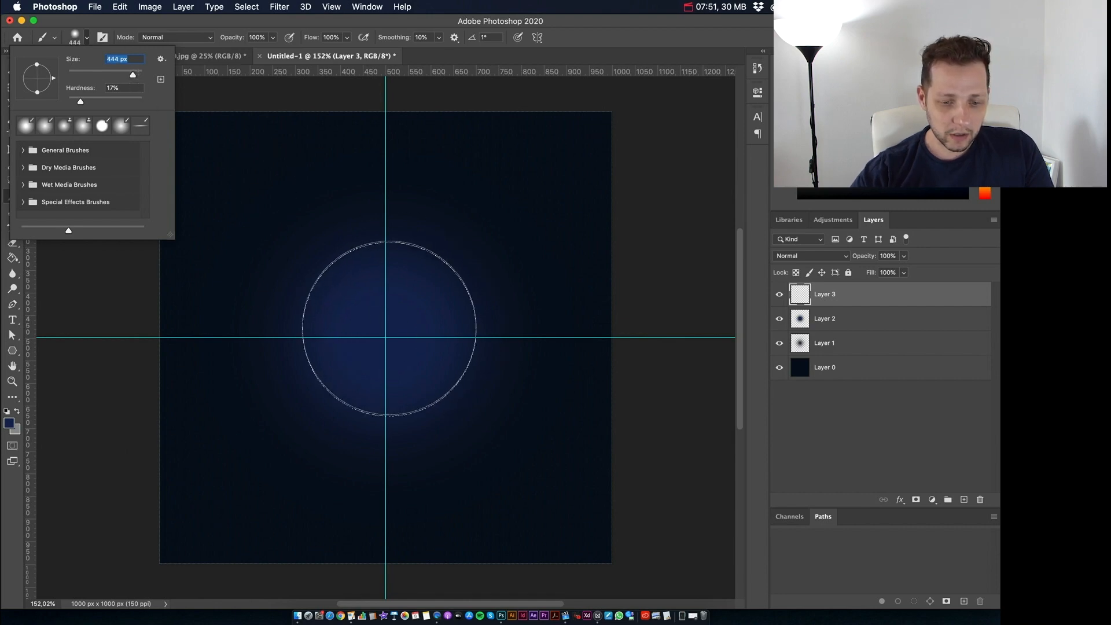
pyautogui.moveTo(135, 78); pyautogui.dragTo(131, 75)
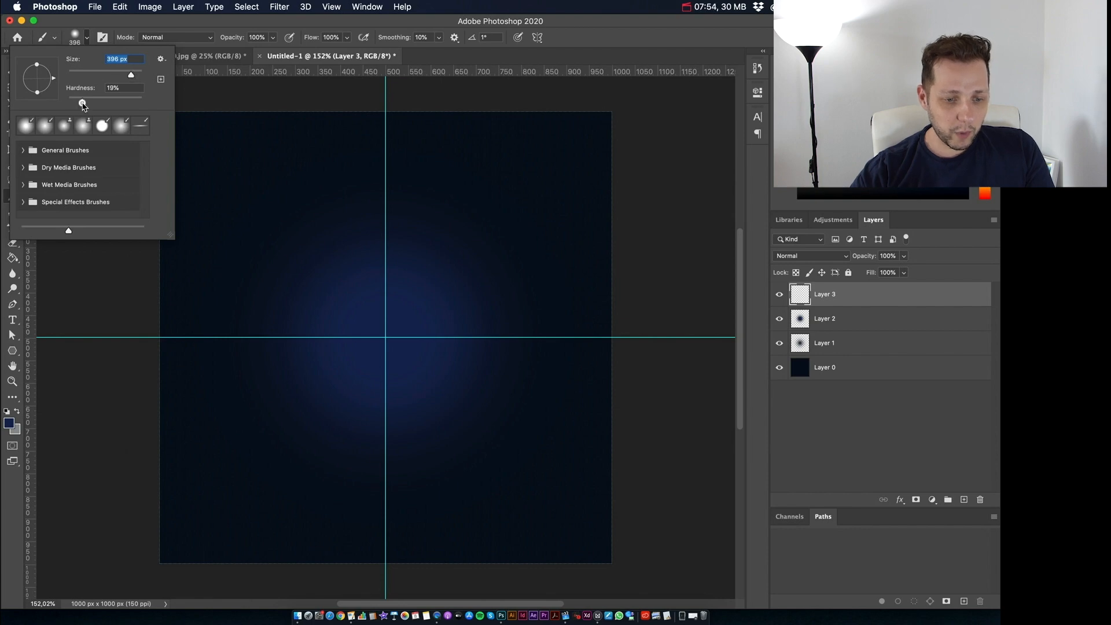
# Step: Set the brush hardness to 30% and paint one bright blue dab at the guide crossing on Layer 3
pyautogui.moveTo(81, 102); pyautogui.dragTo(87, 106)
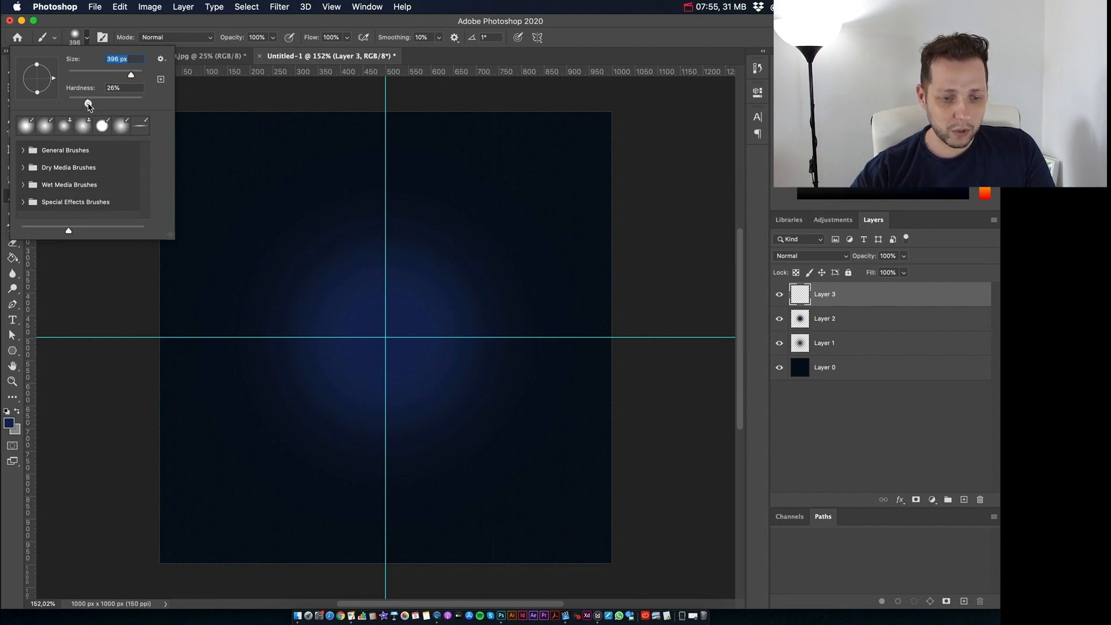
pyautogui.moveTo(87, 104); pyautogui.dragTo(90, 104)
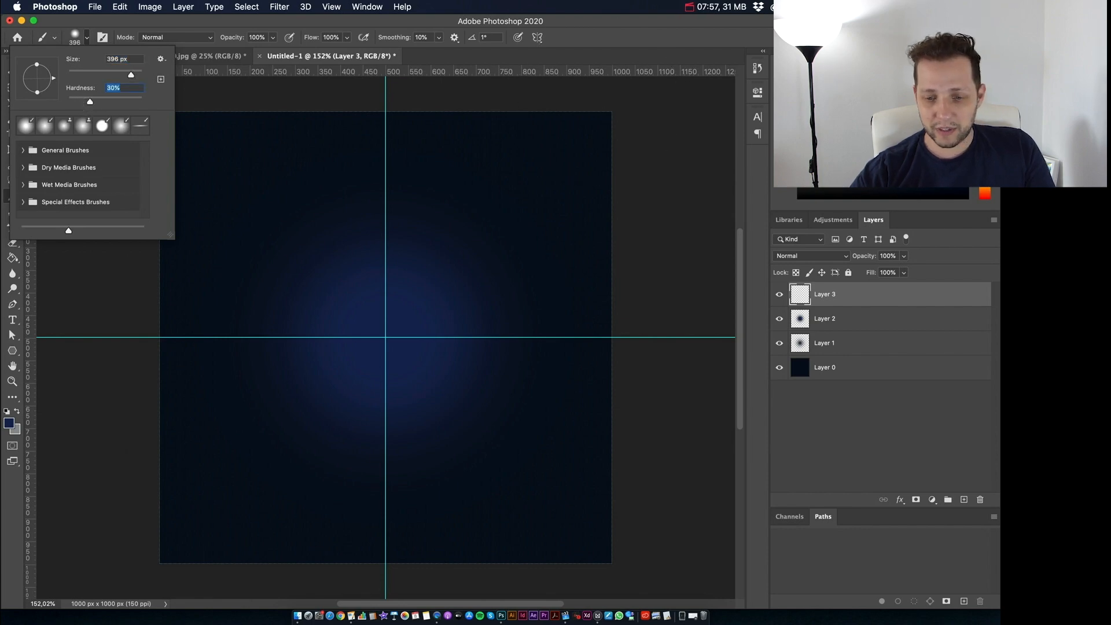
pyautogui.press('Return')
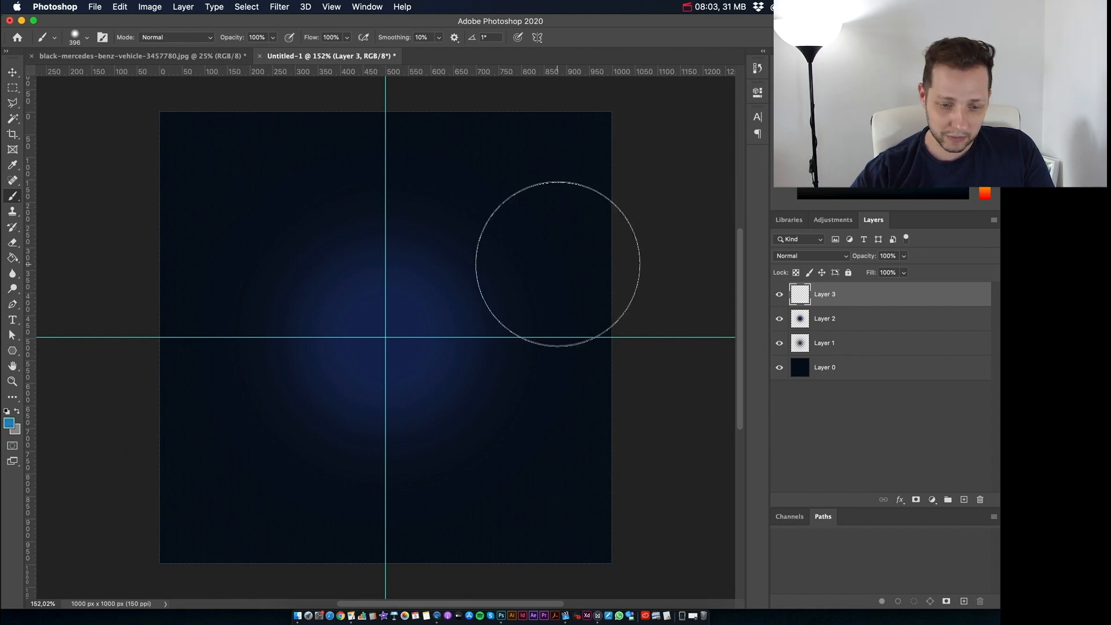
pyautogui.click(385, 338)
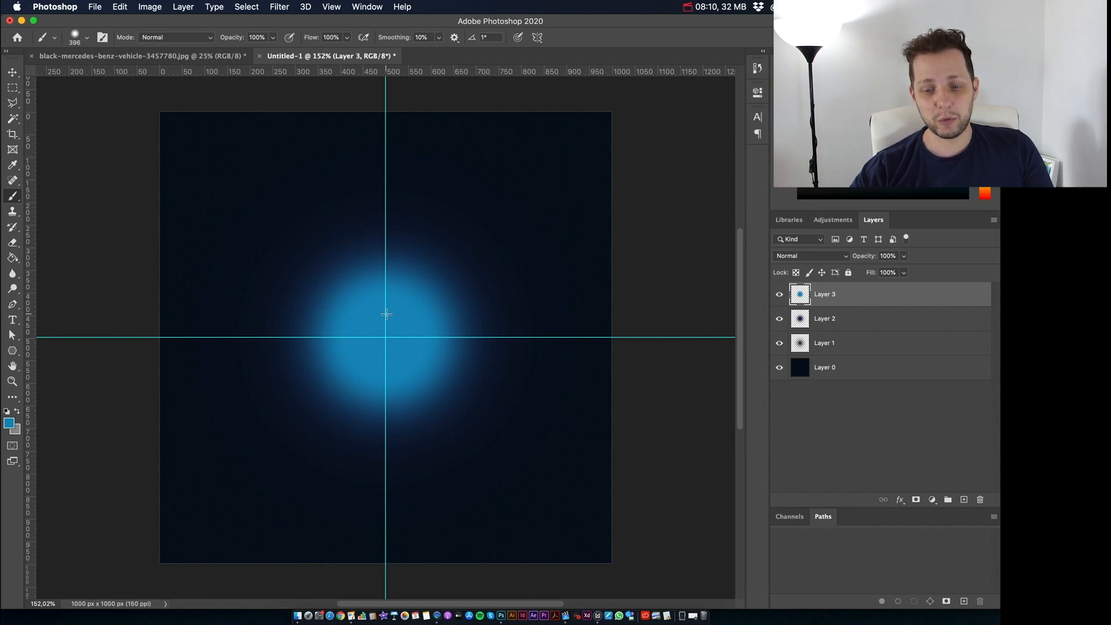
# Step: Scale the bright blue dab on Layer 3 down slightly about its center with Free Transform
pyautogui.press('super+t')
pyautogui.moveTo(514, 210); pyautogui.dragTo(499, 217)
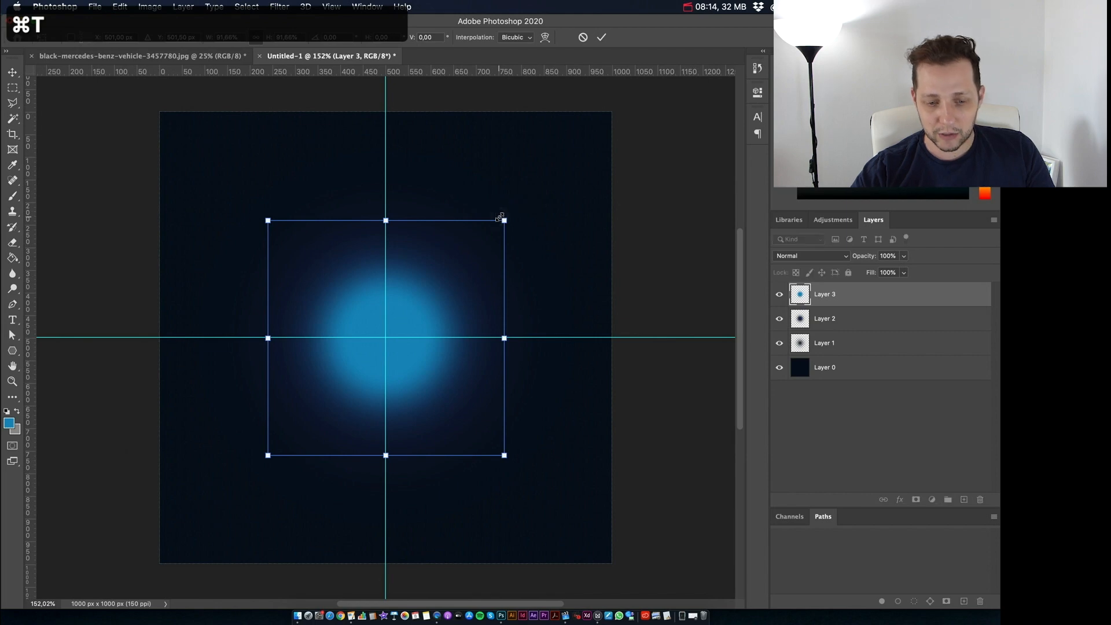
pyautogui.press('Return')
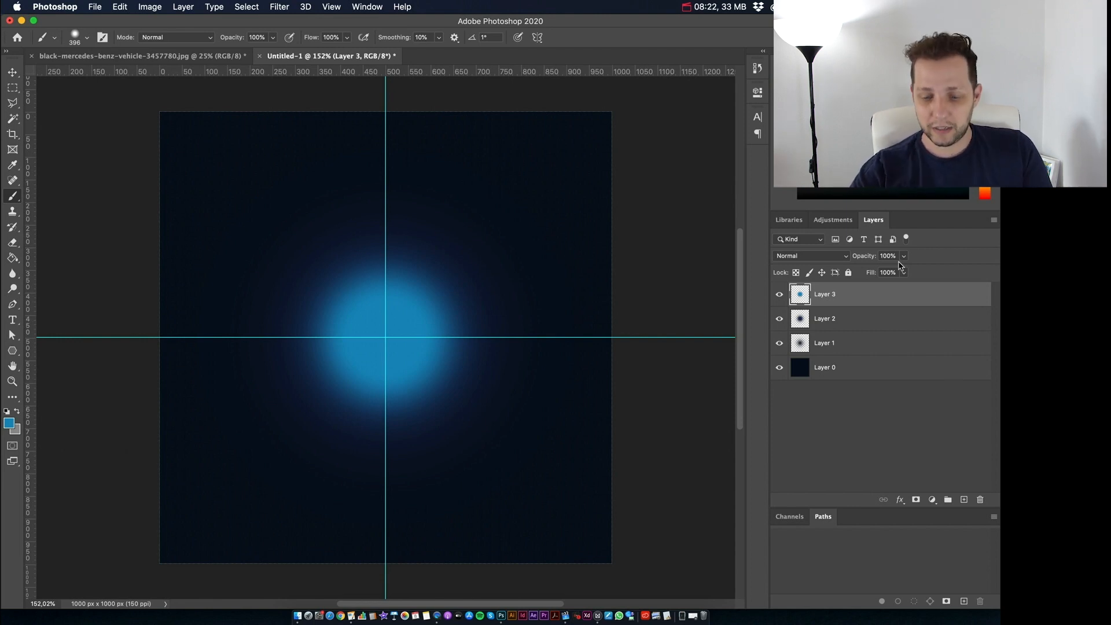
# Step: On a new layer above Layer 3, paint one light blue dab at the guide crossing with a 201 px brush
pyautogui.click(963, 499)
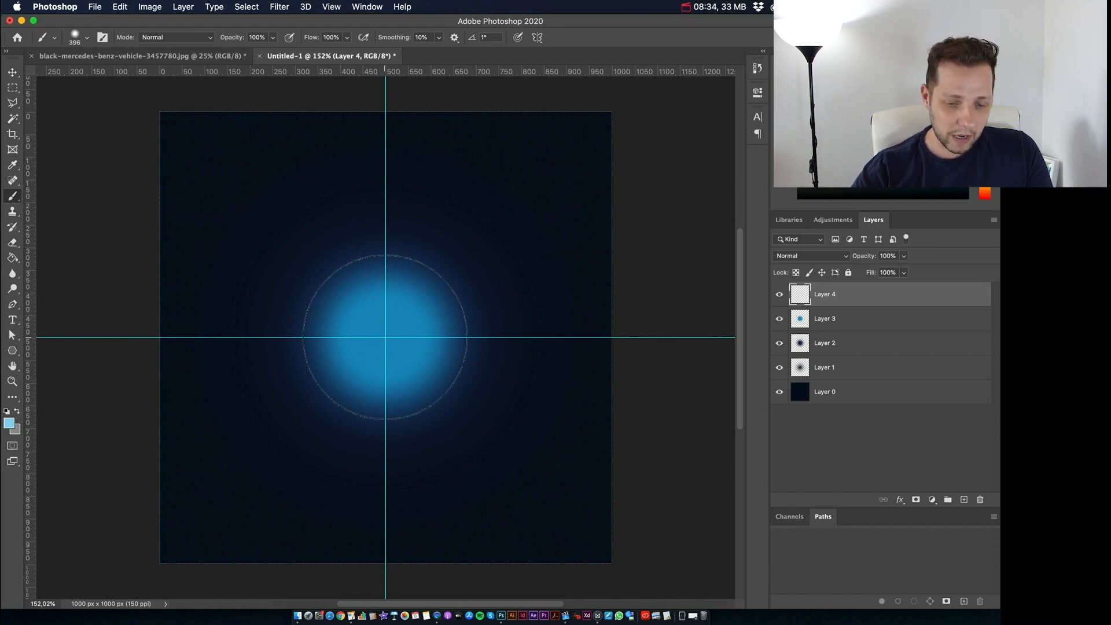
pyautogui.press('cmd+d')
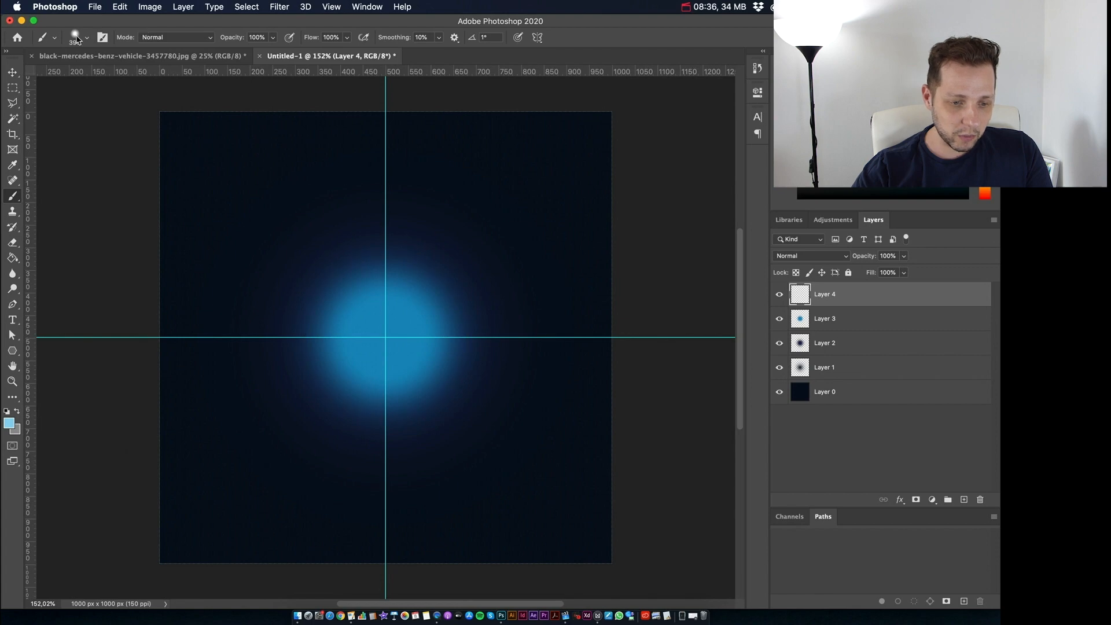
pyautogui.click(75, 36)
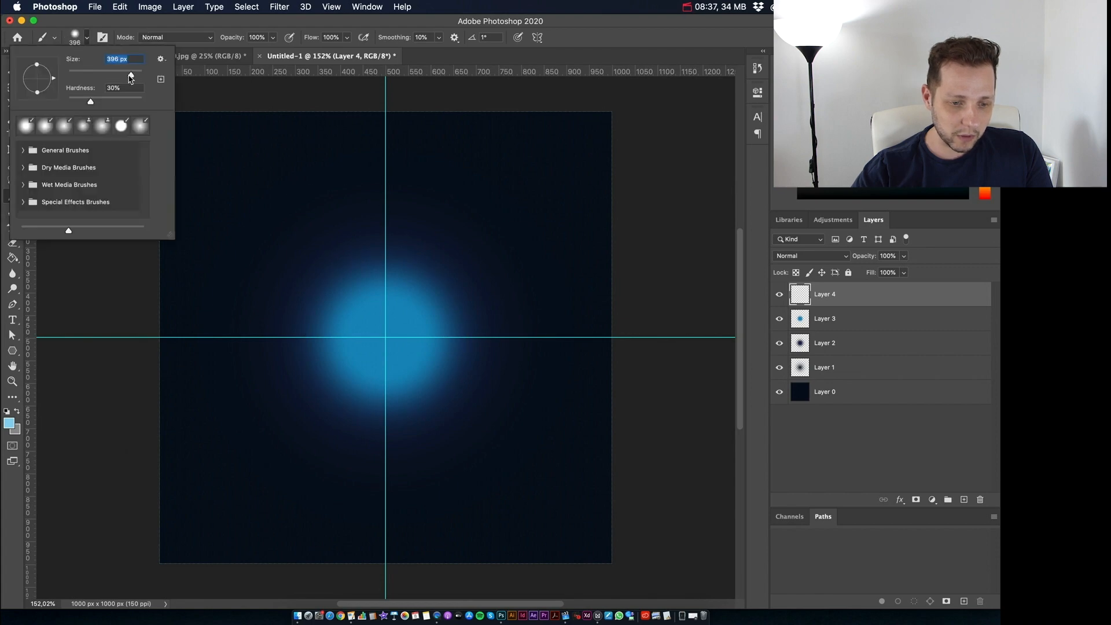
pyautogui.moveTo(130, 79); pyautogui.dragTo(124, 78)
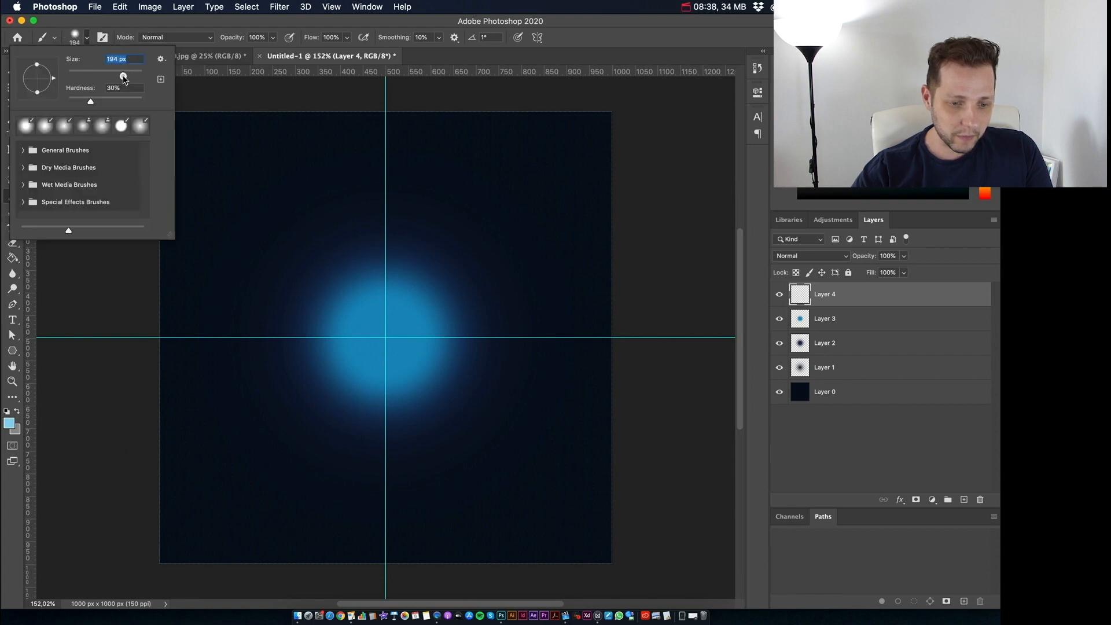
pyautogui.moveTo(124, 79); pyautogui.dragTo(126, 79)
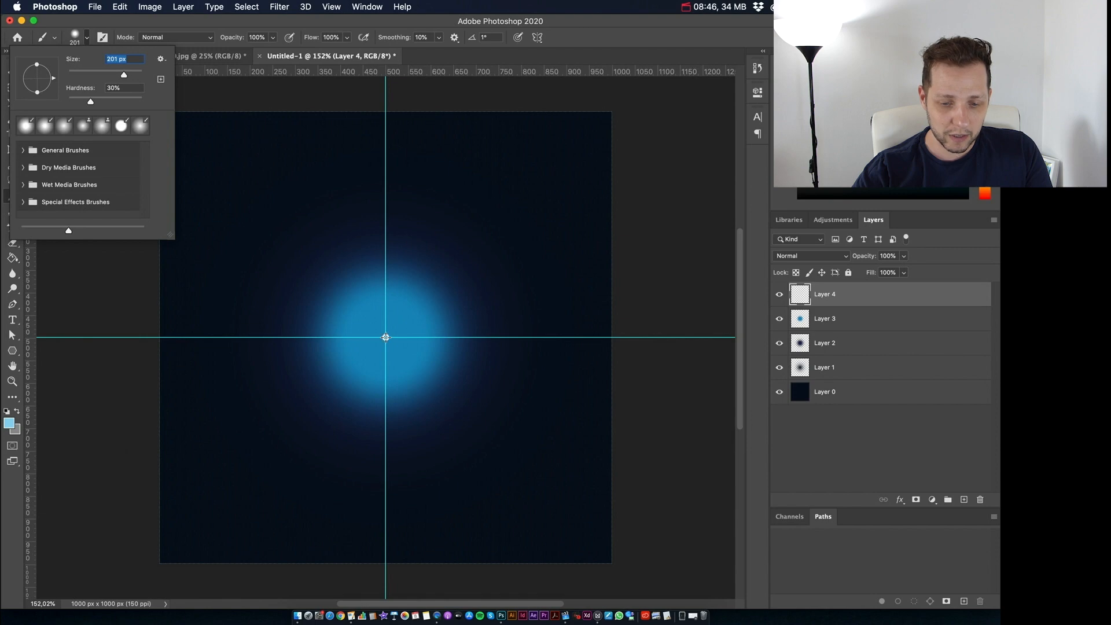
pyautogui.click(385, 337)
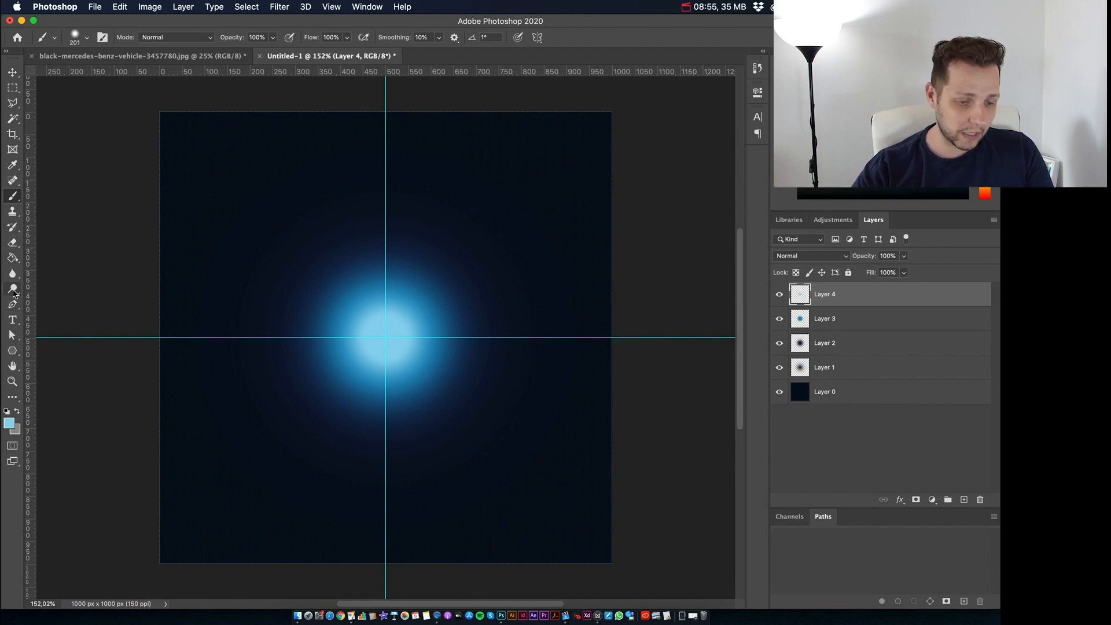
# Step: Switch to the Smudge tool, found grouped with the Blur and Sharpen tools
pyautogui.click(12, 288)
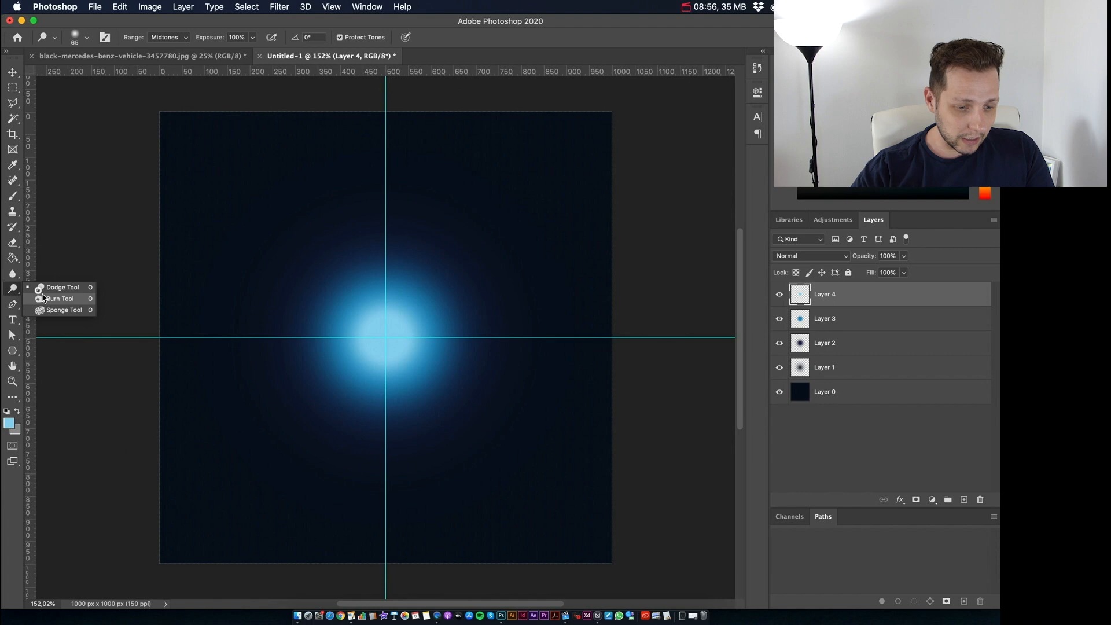
pyautogui.click(14, 273)
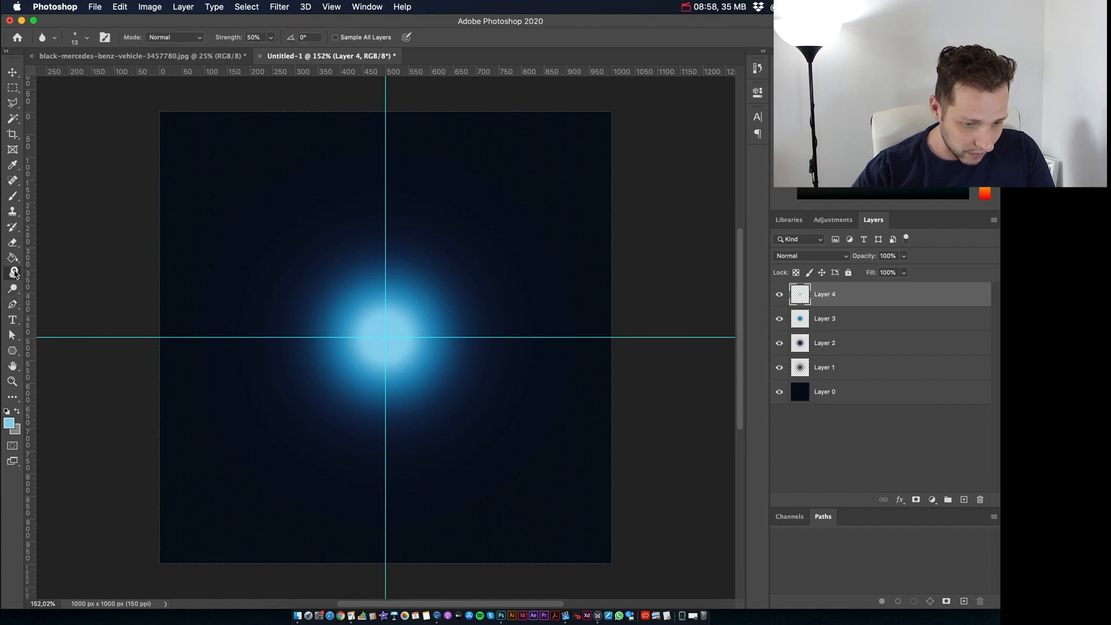
pyautogui.rightClick(14, 273)
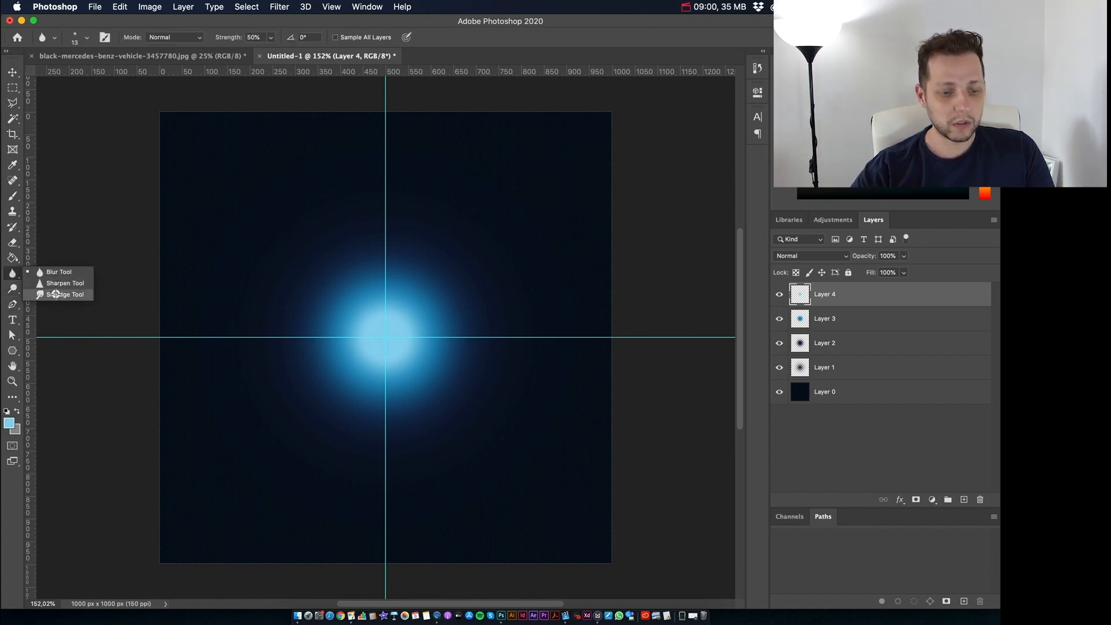
pyautogui.click(56, 295)
pyautogui.rightClick(13, 274)
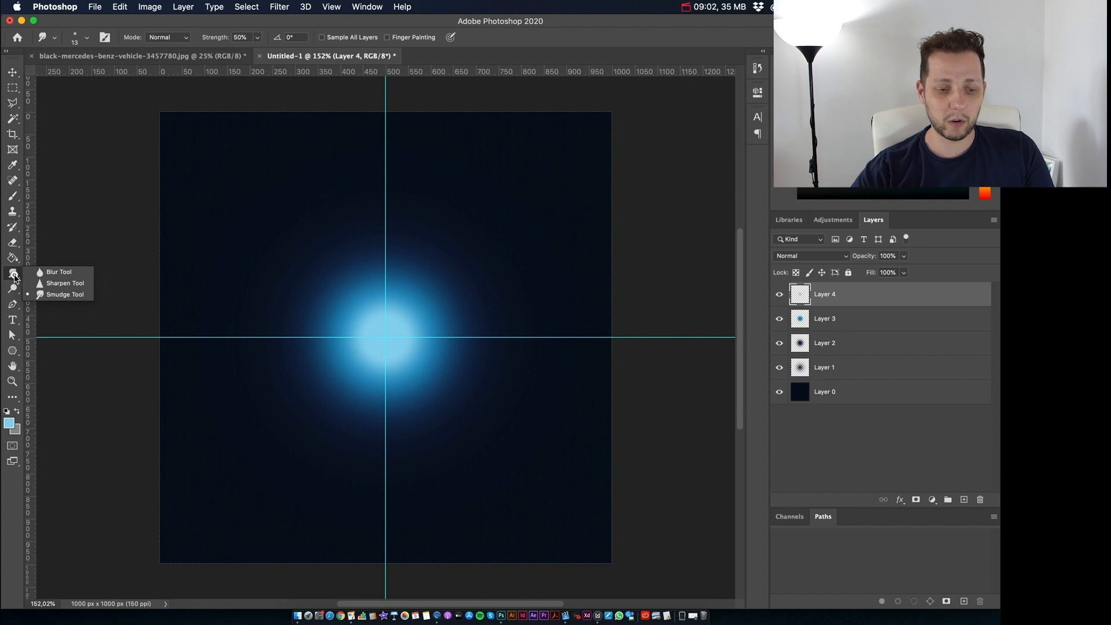
# Step: Smear the light blue dab on Layer 4 outward to both sides along the horizontal guide with a 100 px Smudge brush
pyautogui.click(49, 295)
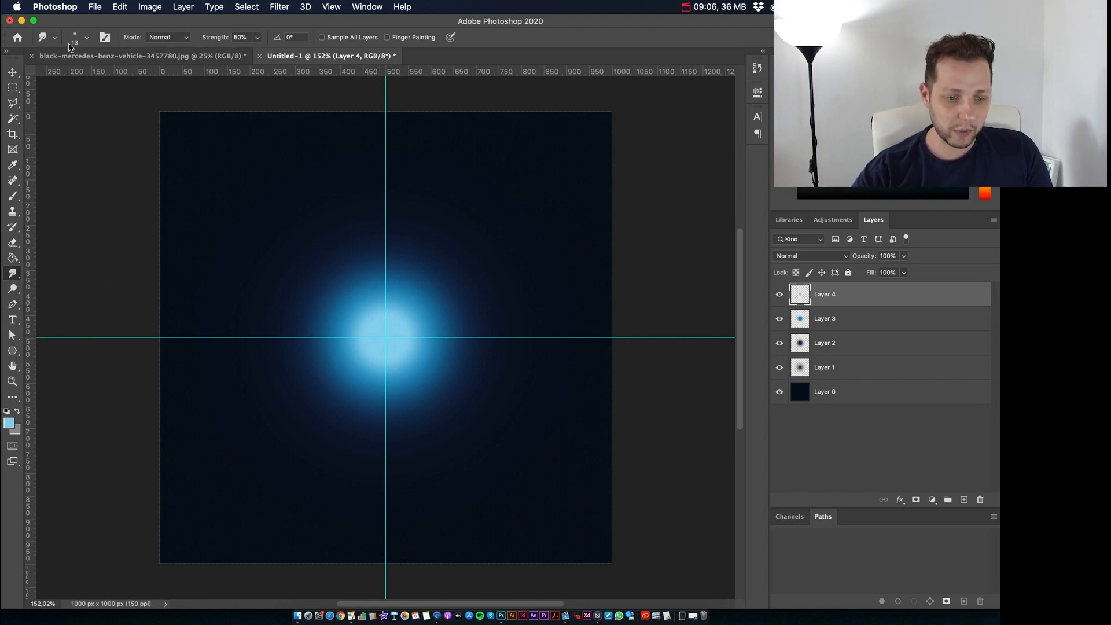
pyautogui.click(87, 37)
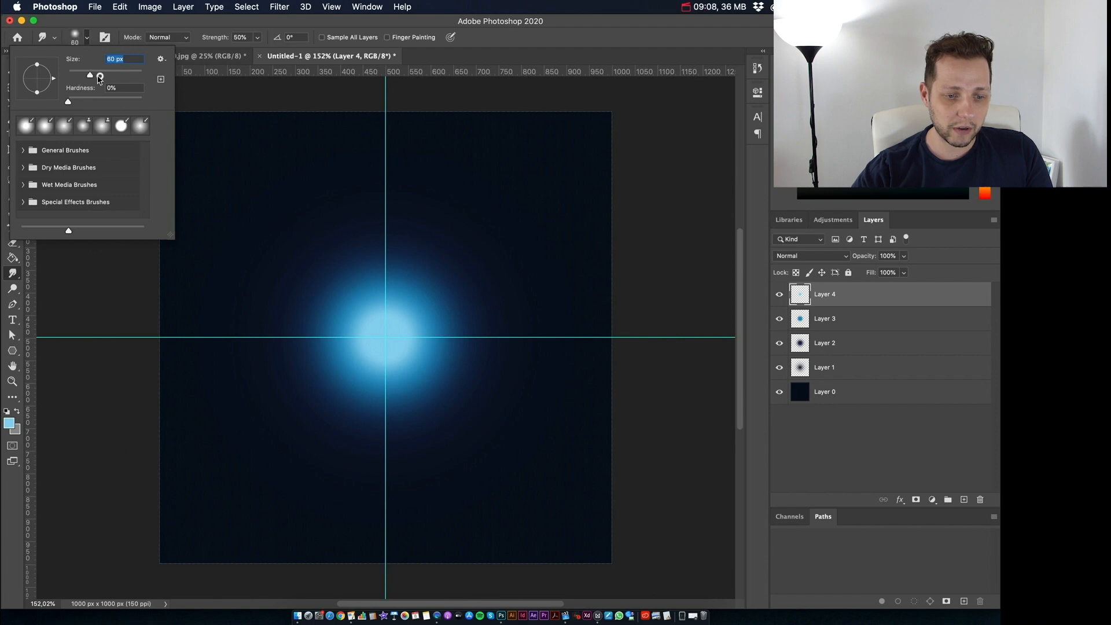
pyautogui.moveTo(73, 75); pyautogui.dragTo(119, 75)
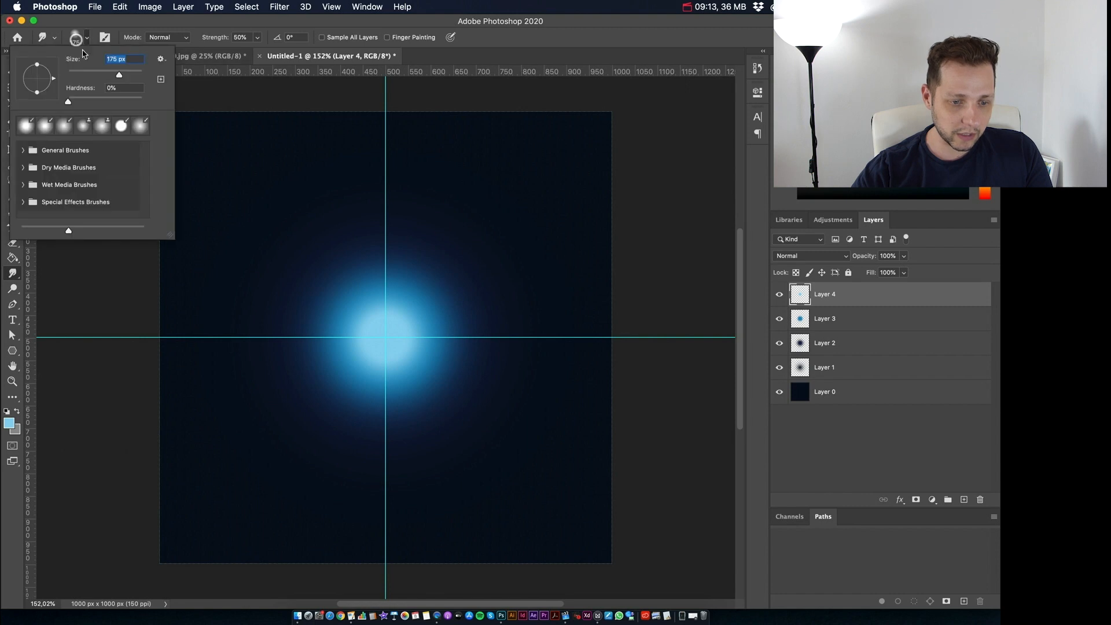
pyautogui.moveTo(119, 75); pyautogui.dragTo(104, 75)
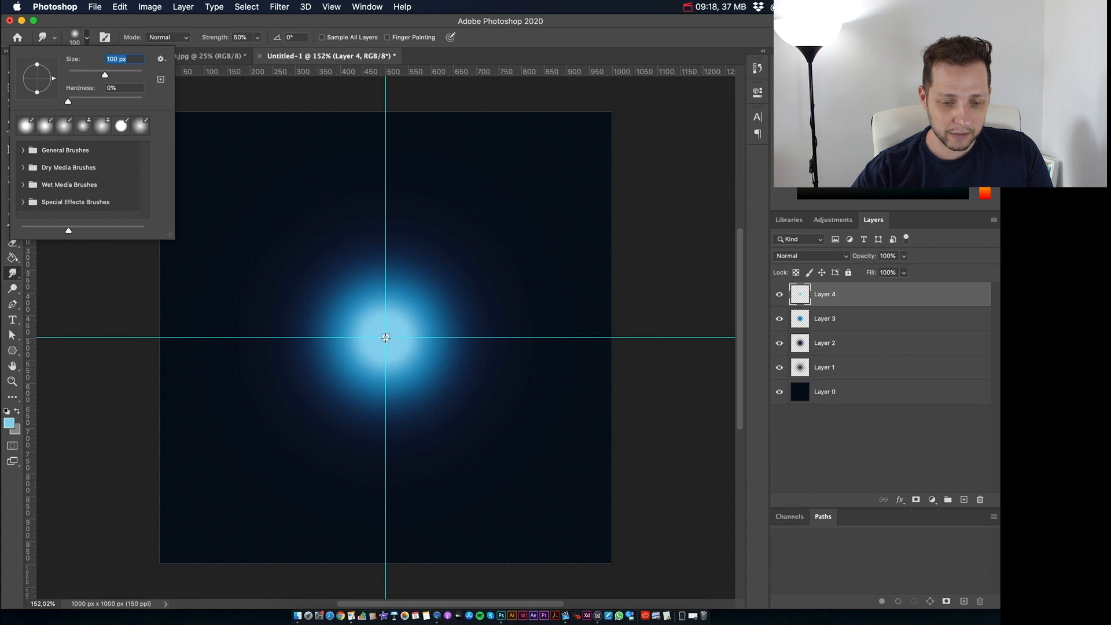
pyautogui.press('Return')
pyautogui.moveTo(402, 332); pyautogui.dragTo(513, 339)
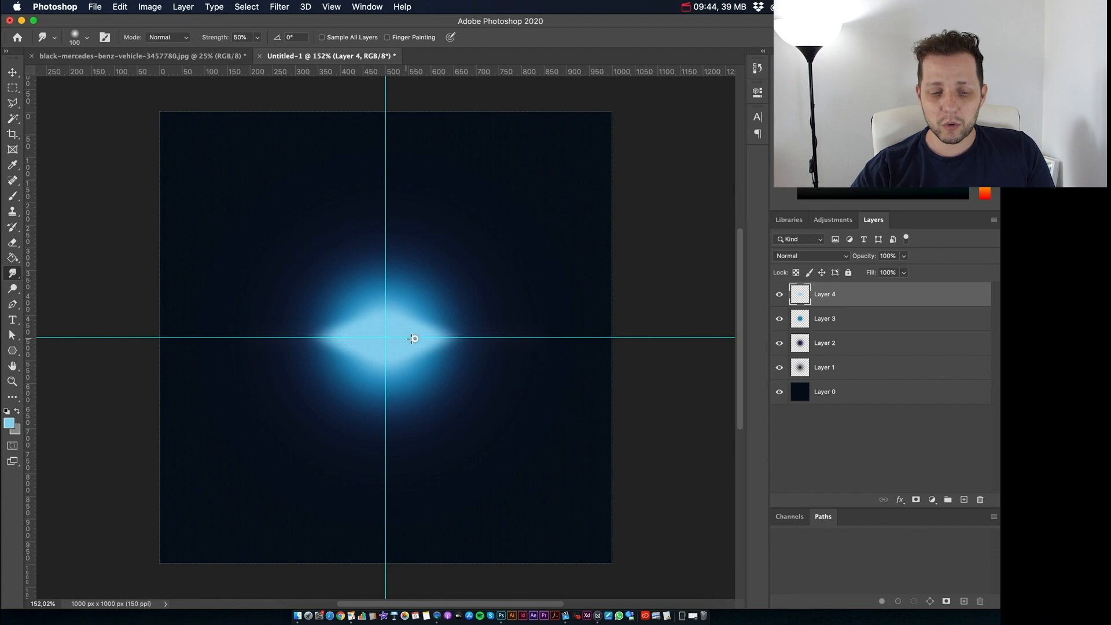
pyautogui.moveTo(472, 339); pyautogui.dragTo(562, 335)
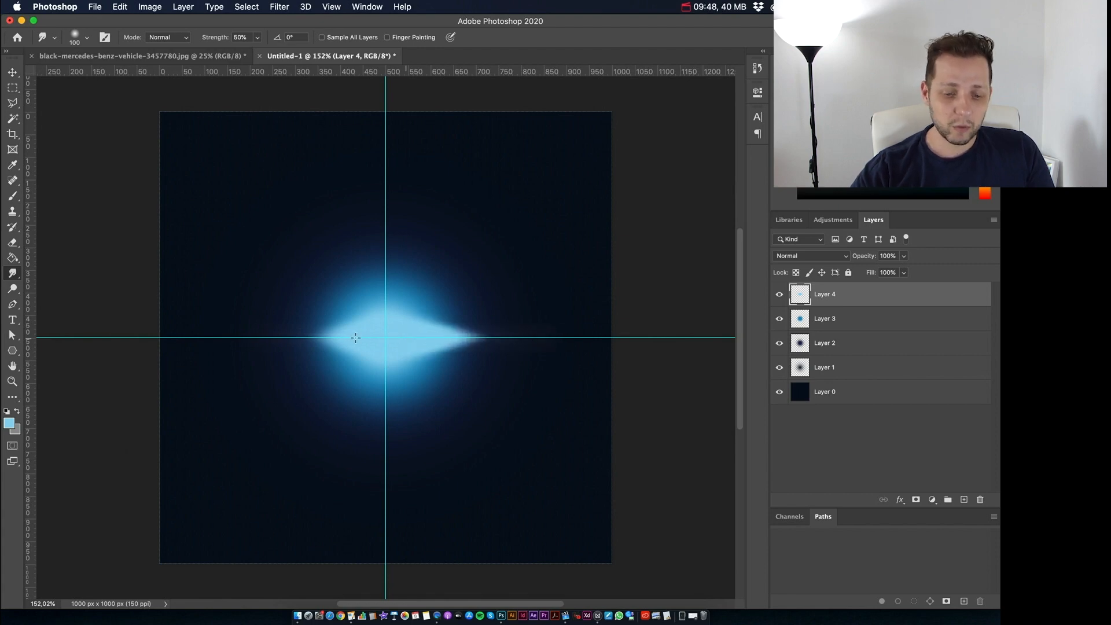
pyautogui.moveTo(267, 336); pyautogui.dragTo(172, 333)
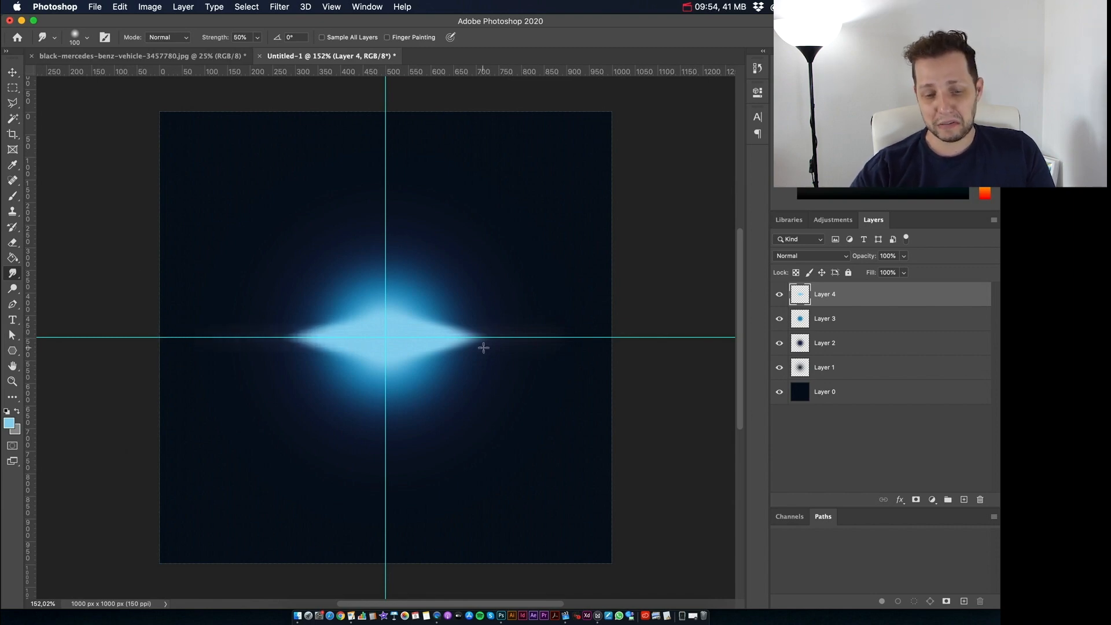
# Step: Widen the smudged shape on Layer 4 to about 153% with Free Transform and flatten it into a thin horizontal streak
pyautogui.click(12, 72)
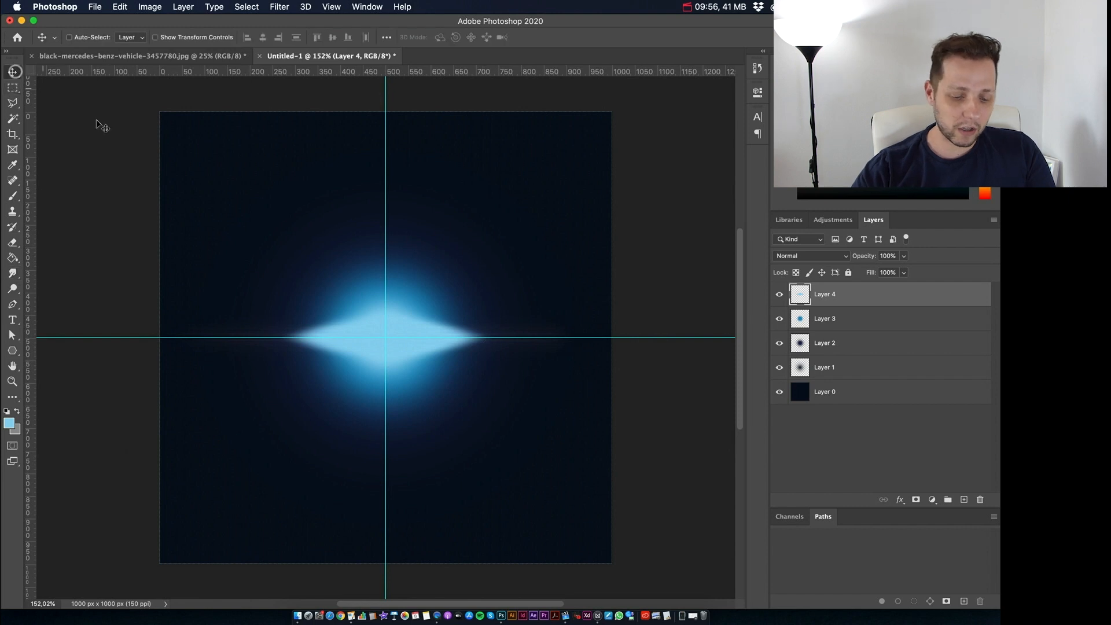
pyautogui.press('super+t')
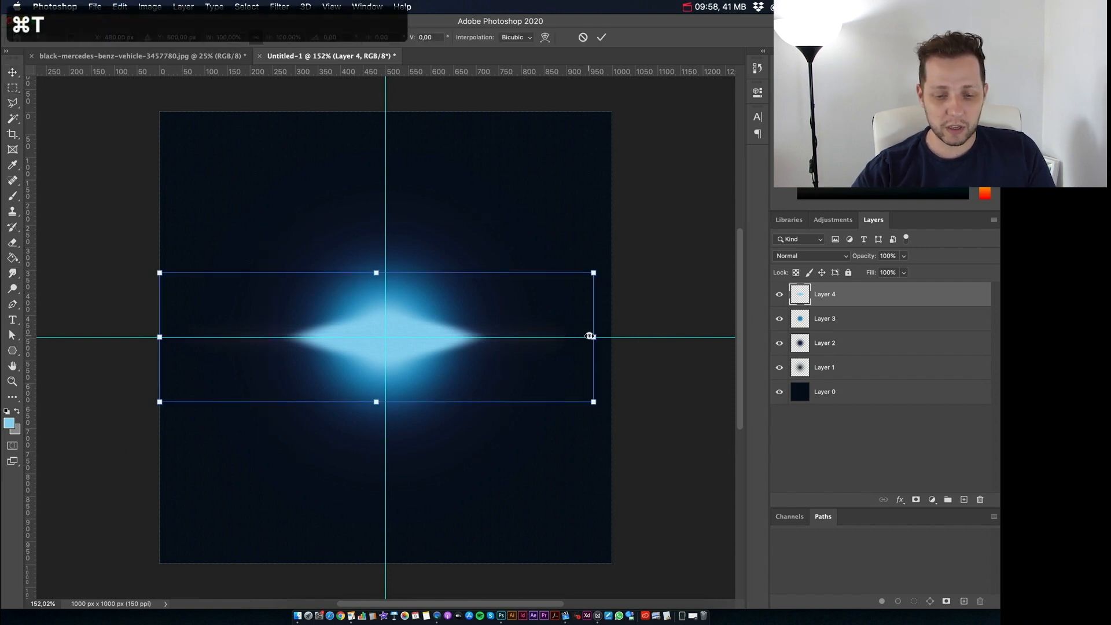
pyautogui.moveTo(591, 336); pyautogui.dragTo(708, 336)
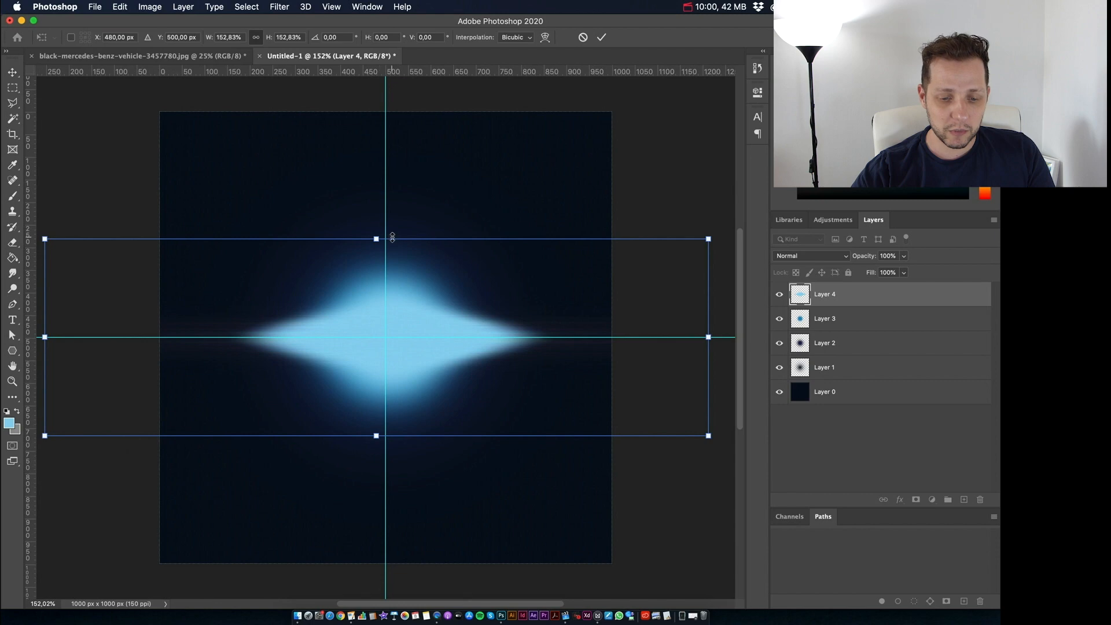
pyautogui.moveTo(377, 238); pyautogui.dragTo(372, 314)
pyautogui.press('Return')
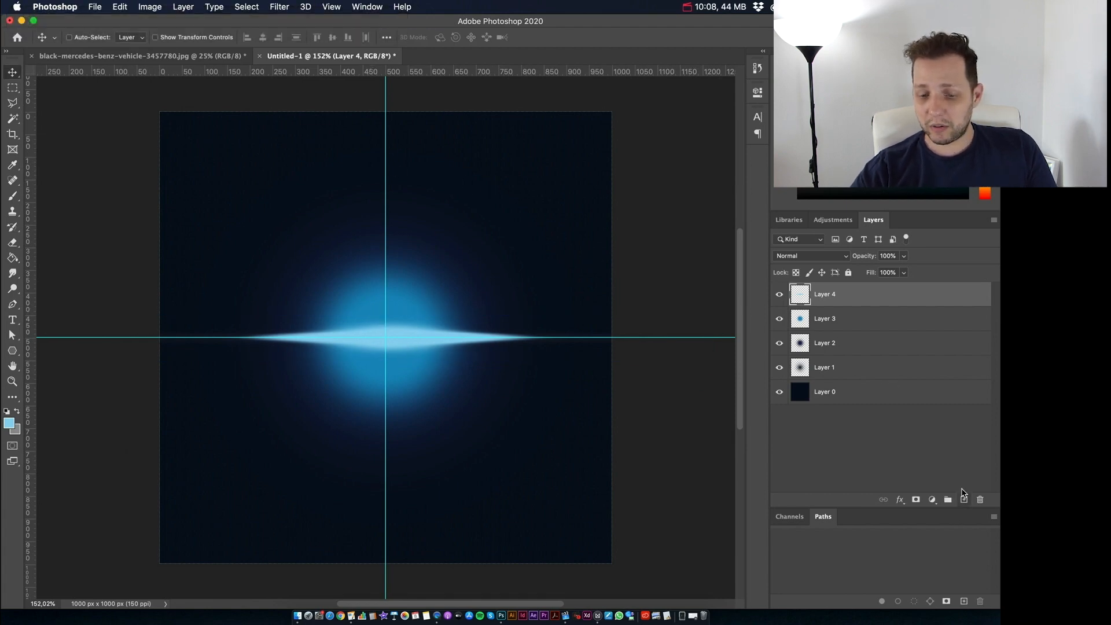
# Step: Add a new layer above Layer 4, fill it with black using default colors, and convert it to a smart object
pyautogui.click(963, 497)
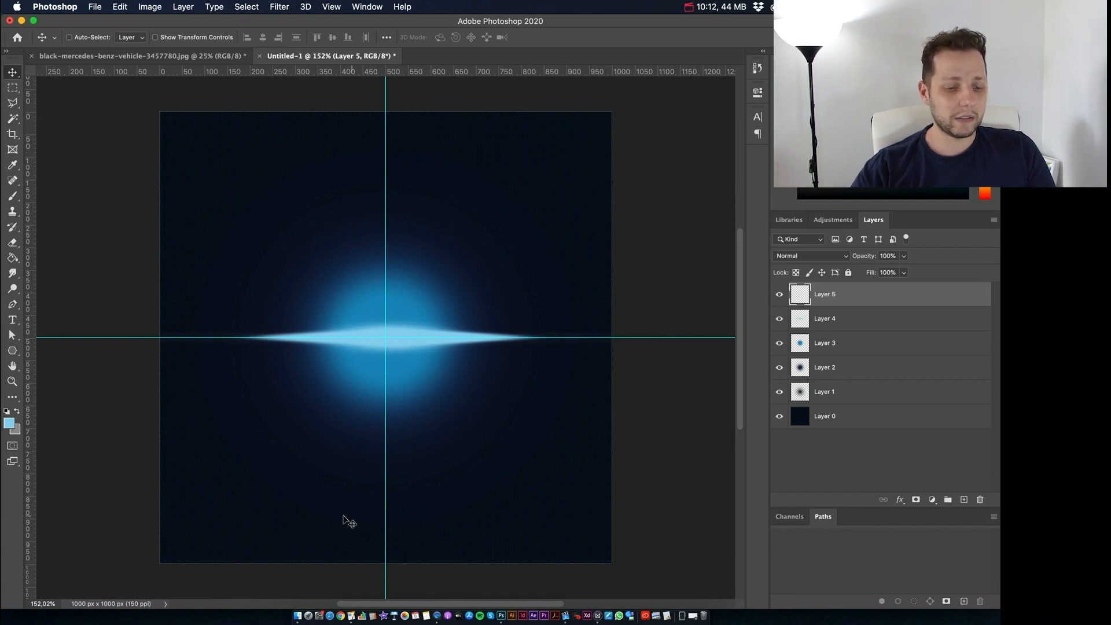
pyautogui.press('d')
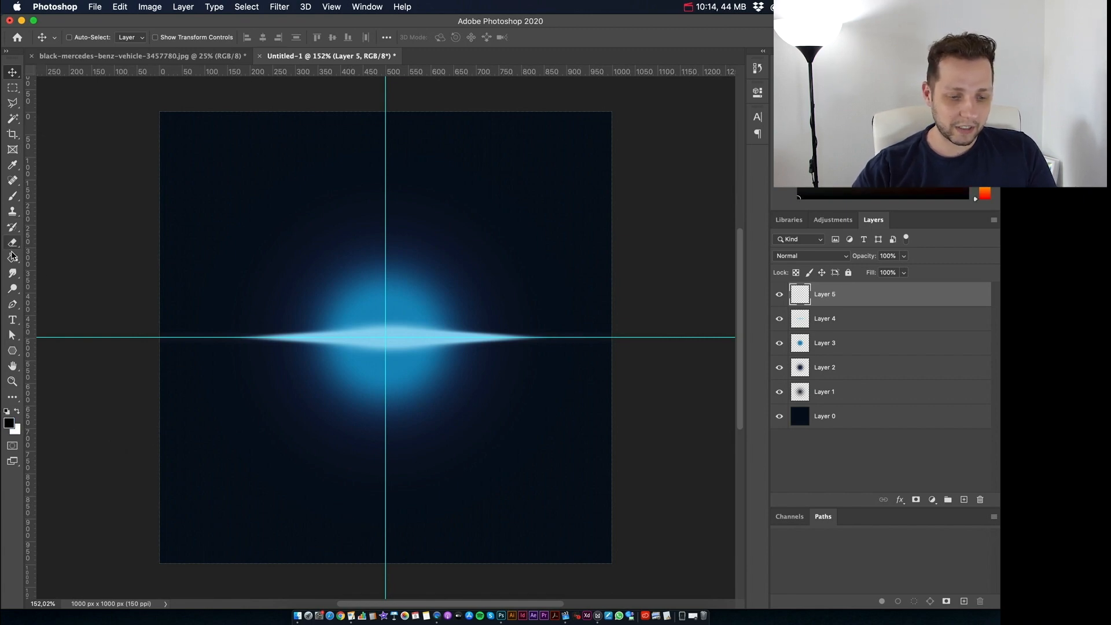
pyautogui.click(13, 259)
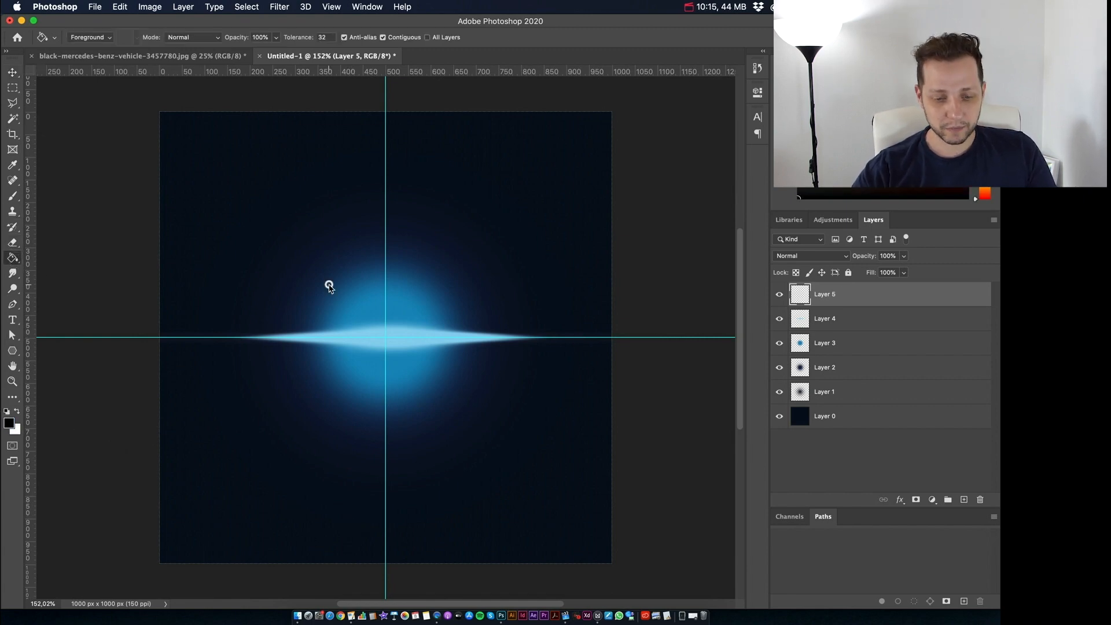
pyautogui.click(327, 286)
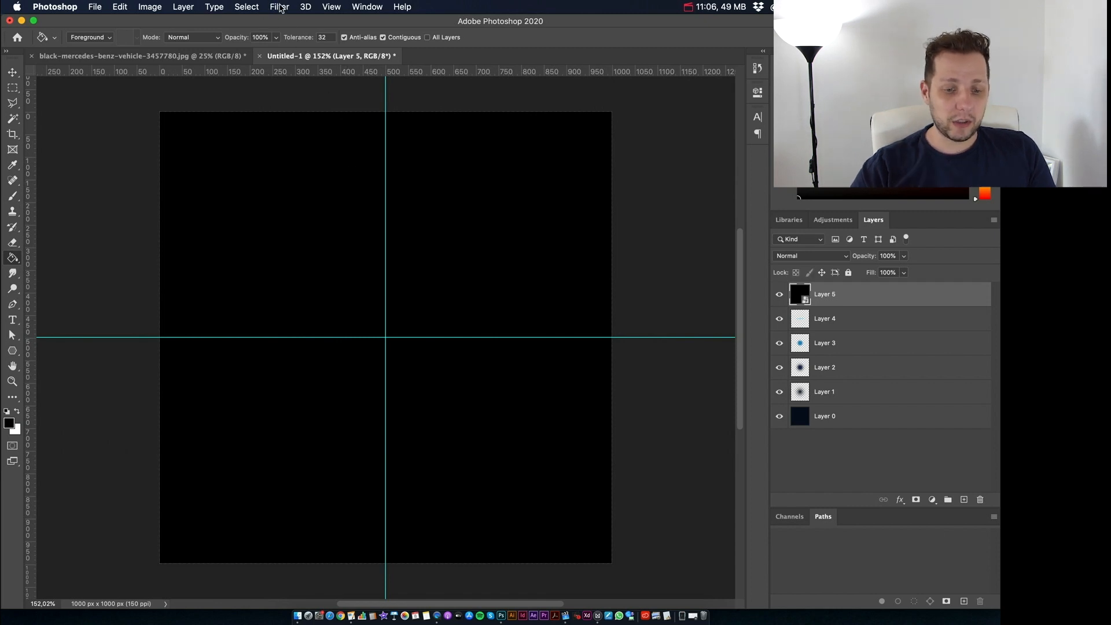
# Step: Render a Lens Flare on the black Layer 5 with the 50-300mm Zoom lens type and 110% brightness
pyautogui.click(279, 7)
pyautogui.moveTo(366, 210)
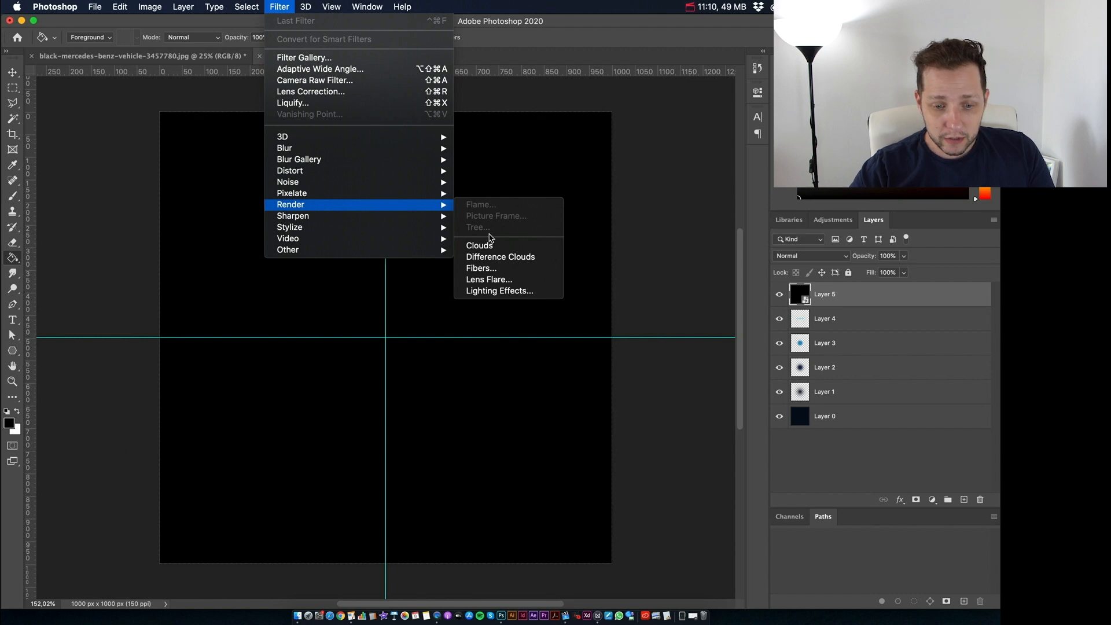
pyautogui.click(518, 281)
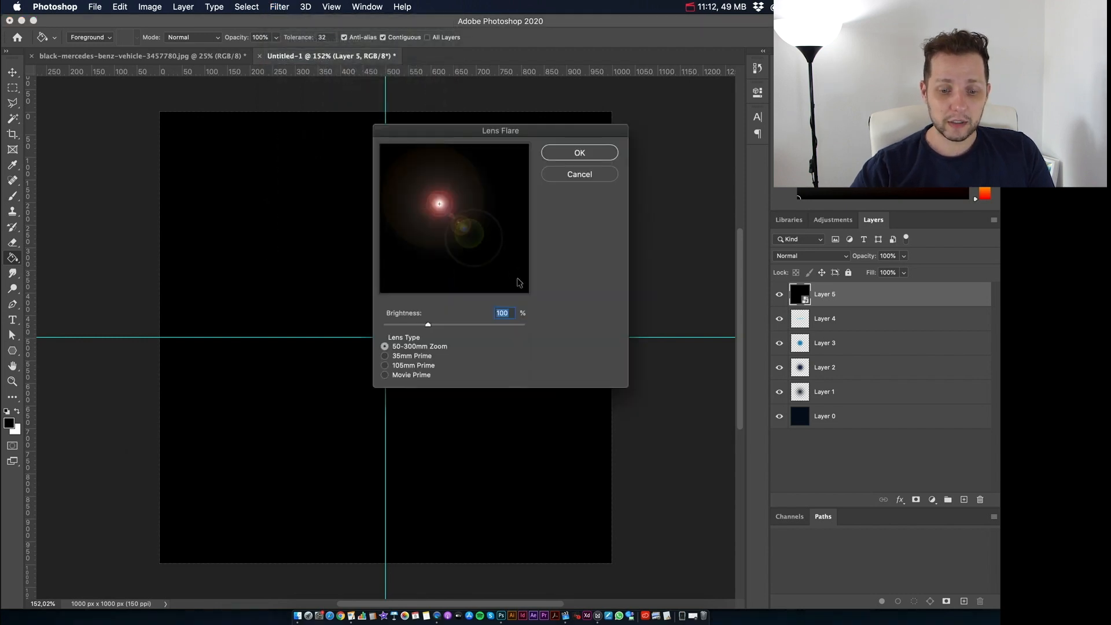
pyautogui.click(401, 356)
pyautogui.click(397, 366)
pyautogui.click(397, 376)
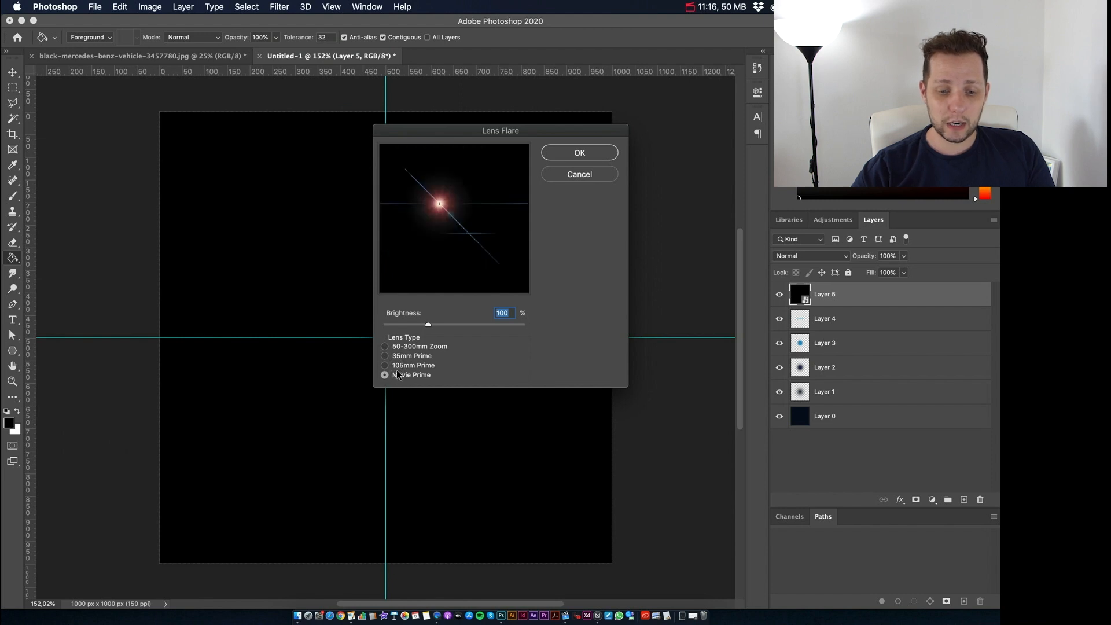
pyautogui.click(396, 366)
pyautogui.click(402, 355)
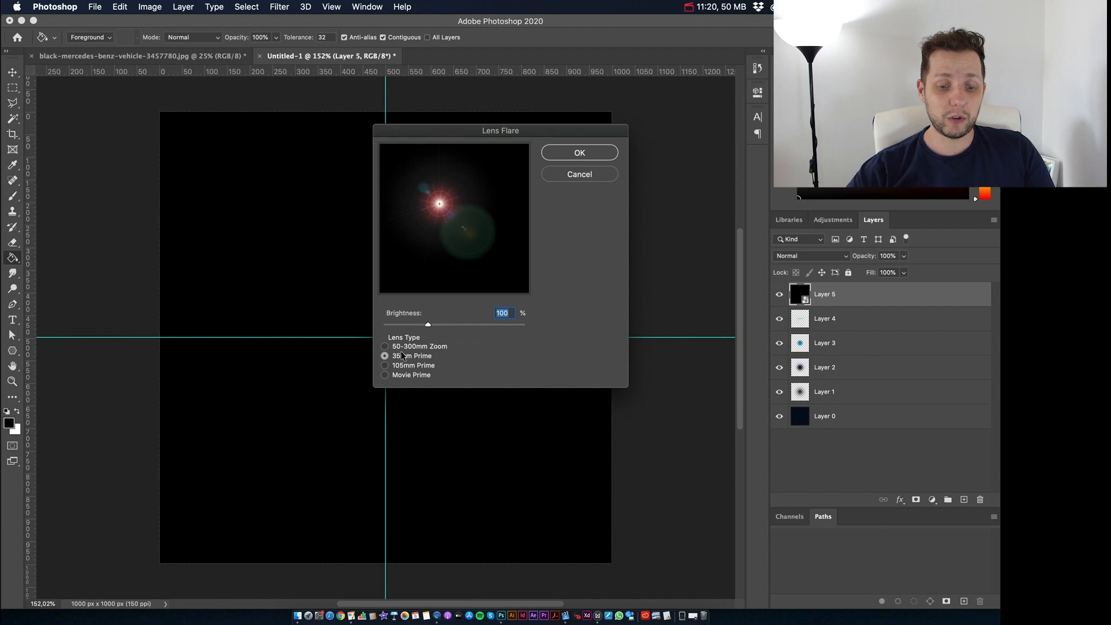
pyautogui.click(407, 346)
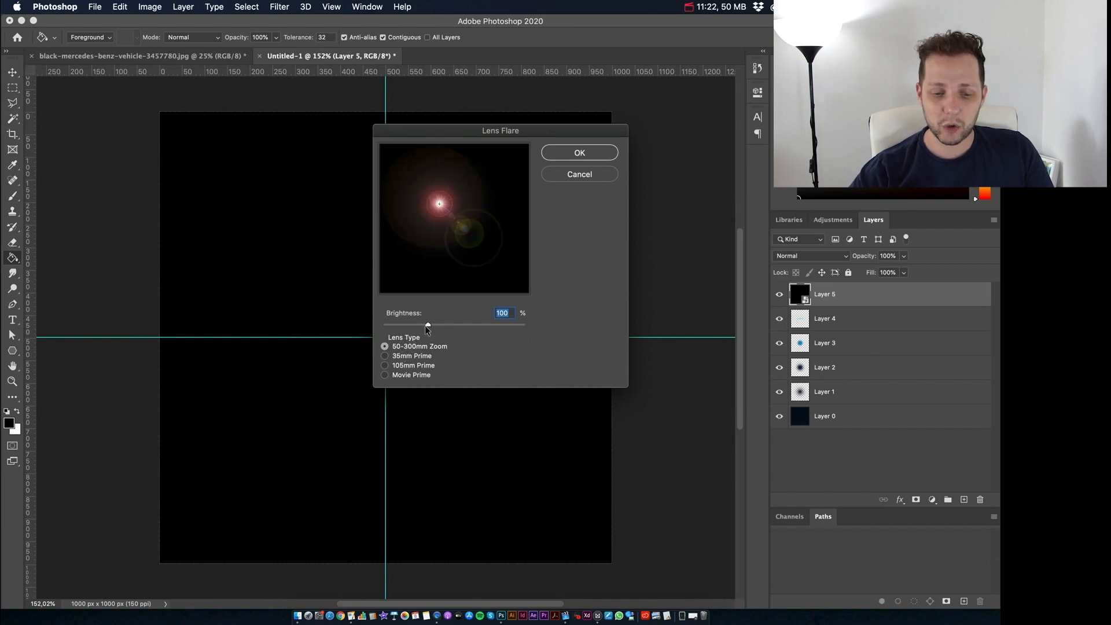
pyautogui.moveTo(428, 324)
pyautogui.mouseDown()
pyautogui.moveTo(484, 326)
pyautogui.moveTo(405, 328)
pyautogui.moveTo(457, 330)
pyautogui.moveTo(432, 327)
pyautogui.mouseUp()
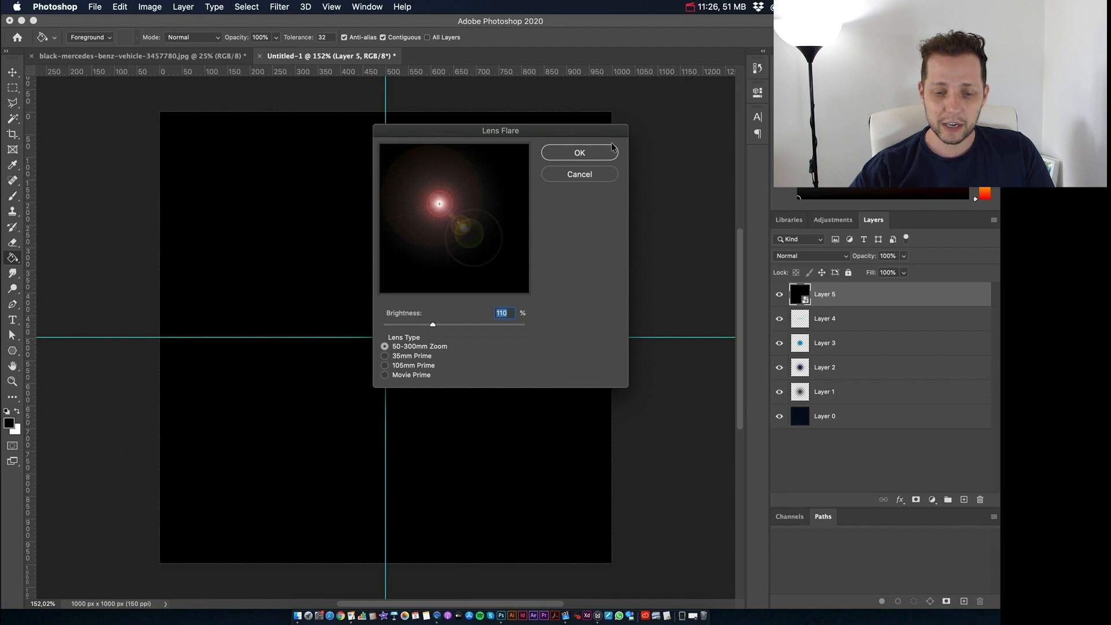
pyautogui.click(587, 153)
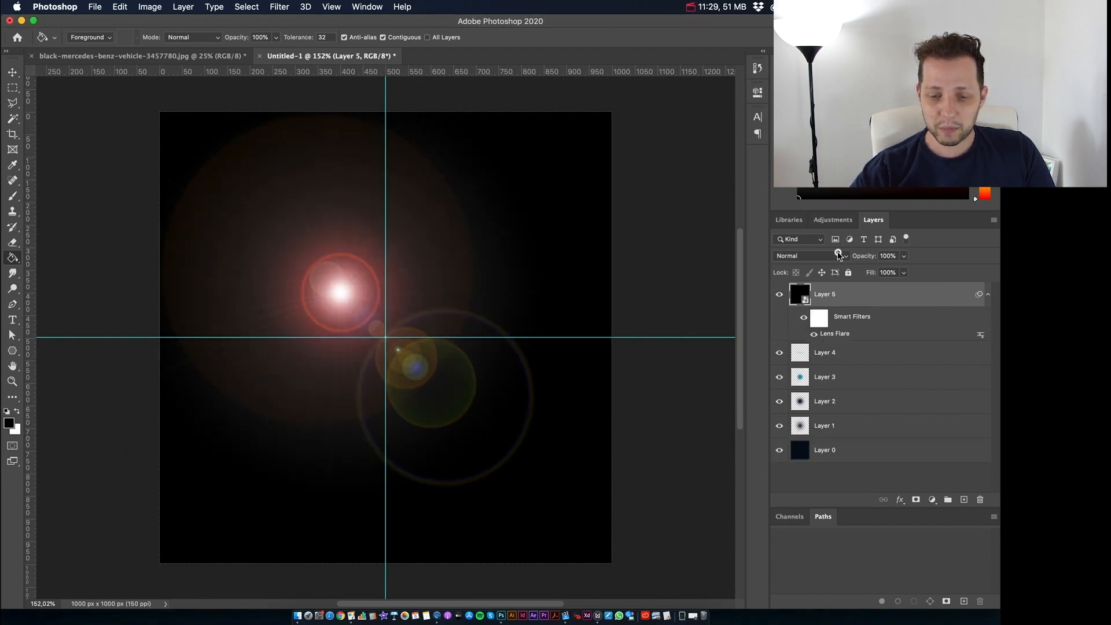
# Step: Set Layer 5's blend mode to Screen and move the flare's bright core onto the guide crossing
pyautogui.click(821, 255)
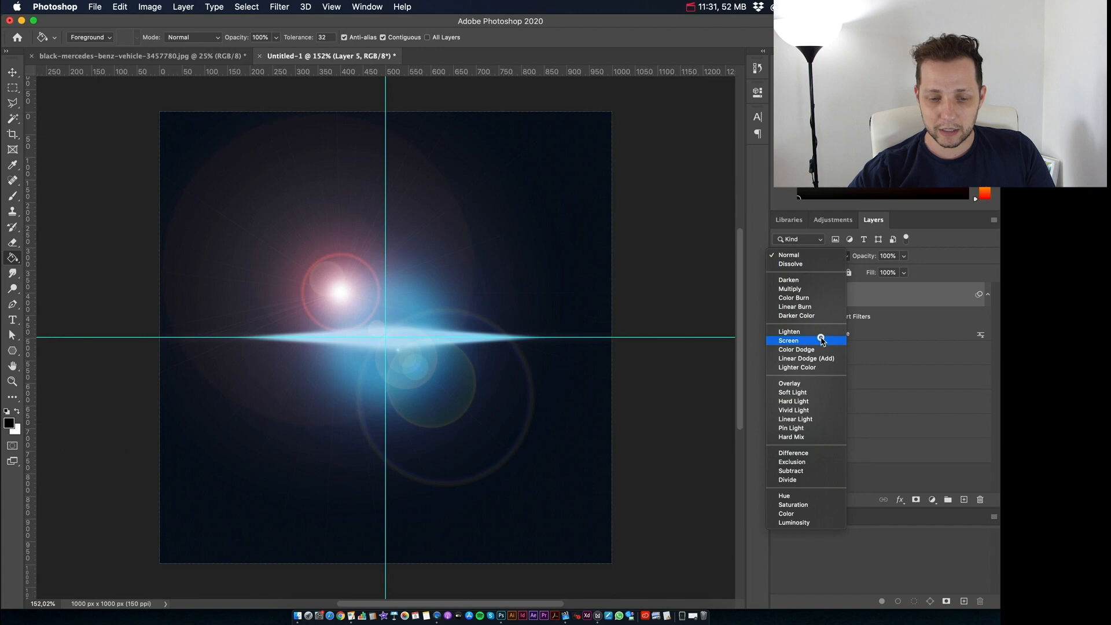
pyautogui.click(820, 340)
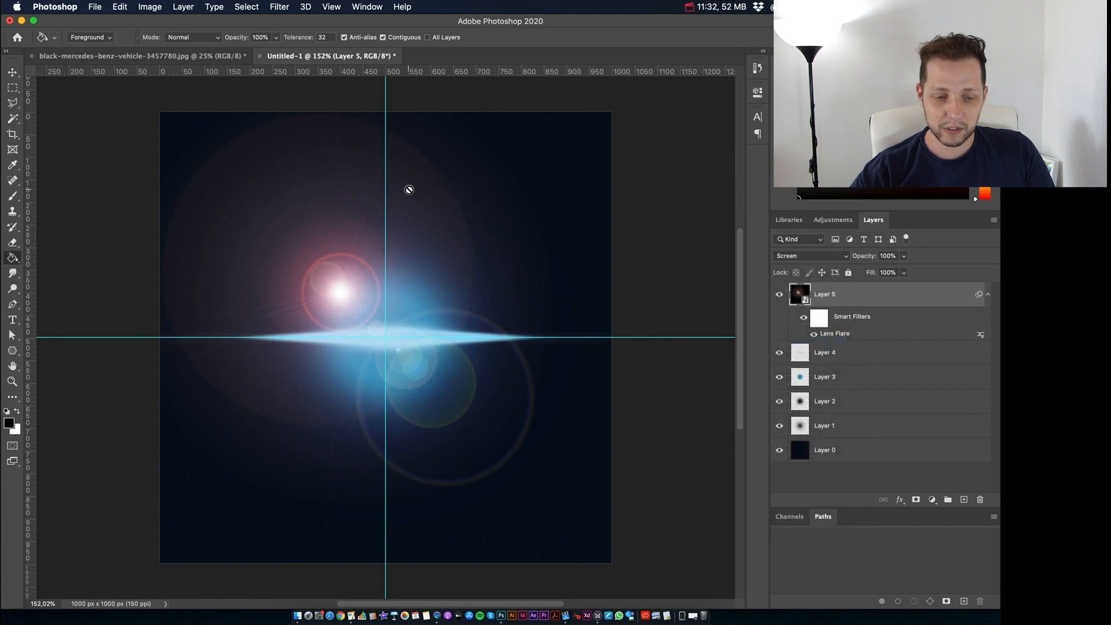
pyautogui.click(13, 72)
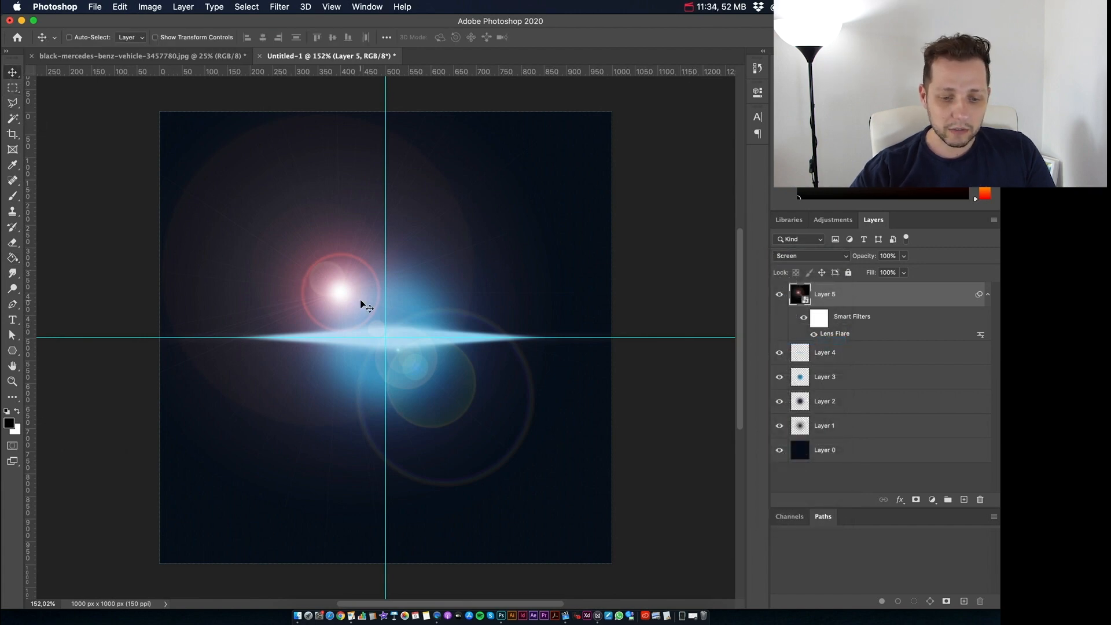
pyautogui.moveTo(352, 306); pyautogui.dragTo(385, 336)
# Step: Rotate the flare on Layer 5 counterclockwise with Free Transform and move its bright core back near the guide crossing
pyautogui.press('super+t')
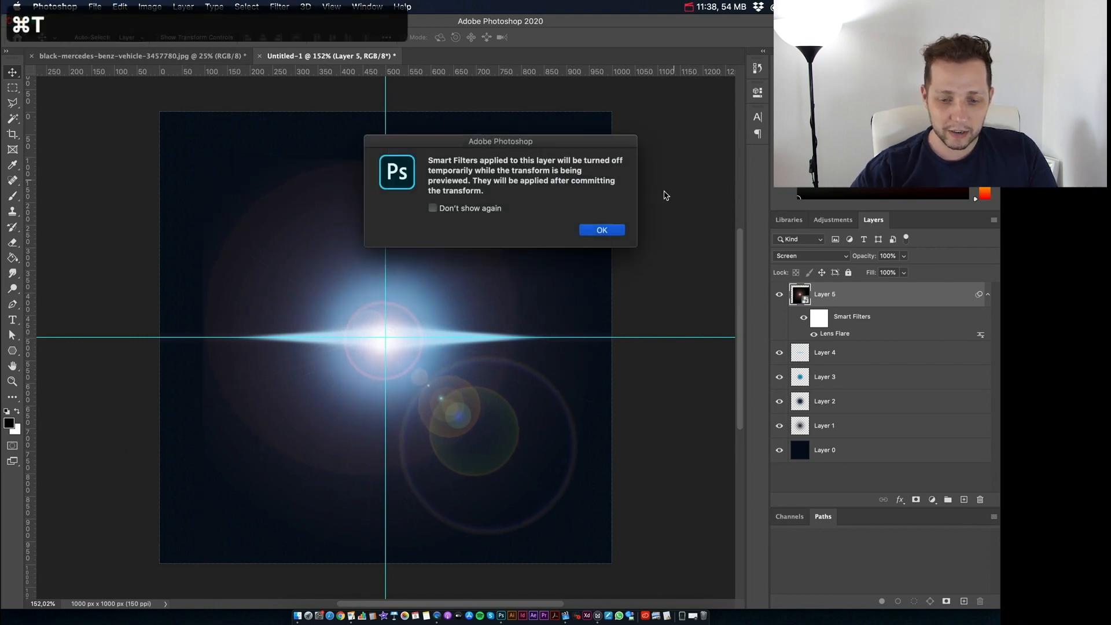
pyautogui.click(612, 232)
pyautogui.moveTo(665, 156); pyautogui.dragTo(513, 141)
pyautogui.press('Return')
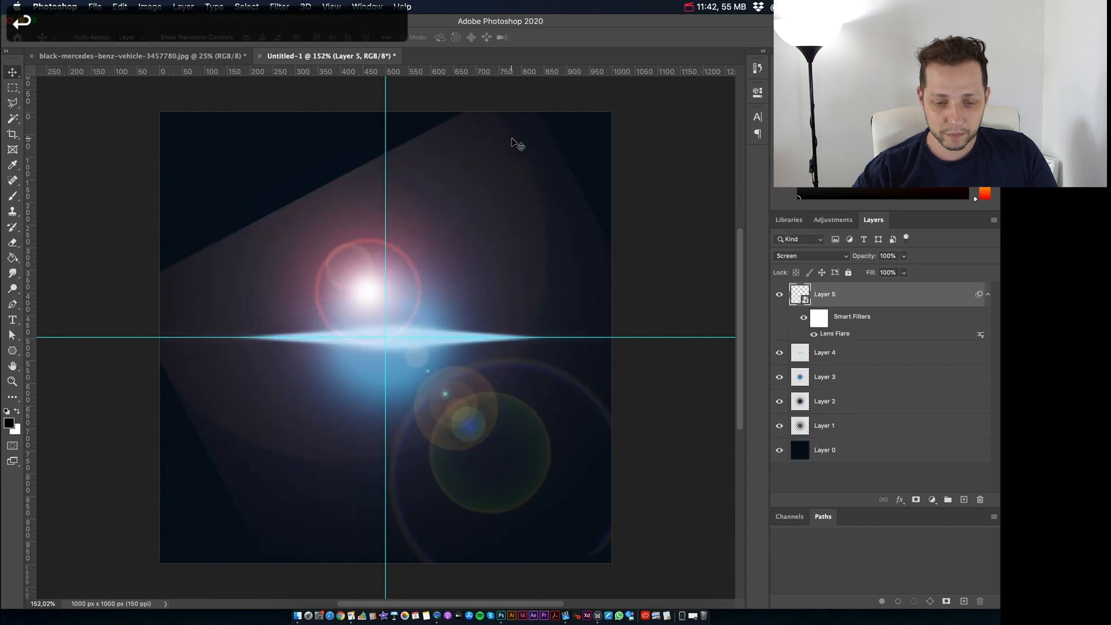
pyautogui.moveTo(497, 425); pyautogui.dragTo(504, 466)
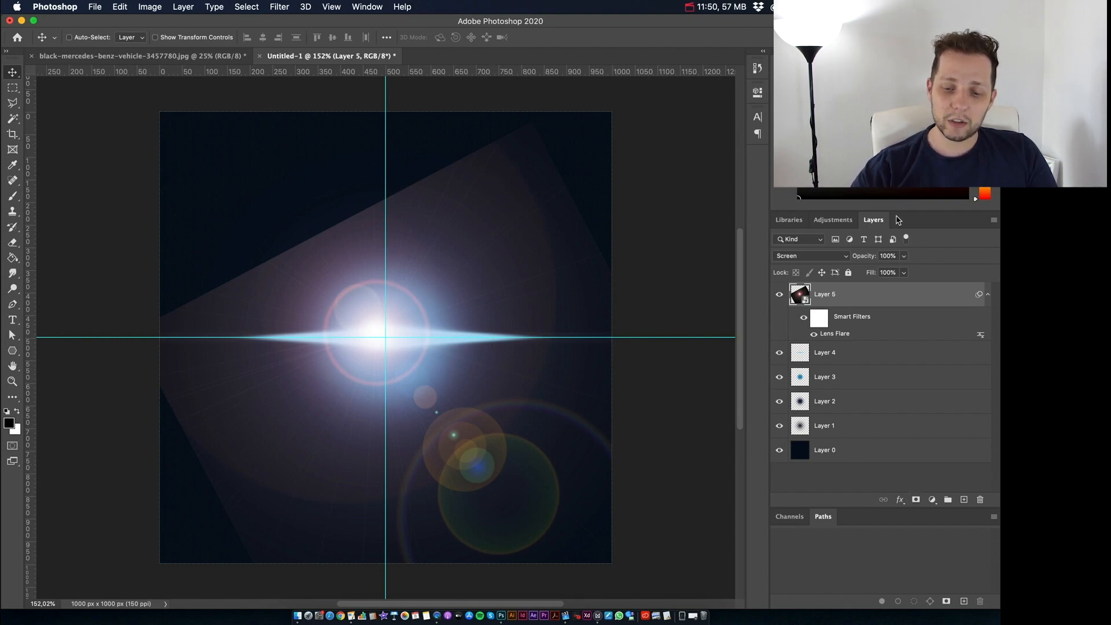
# Step: Lower Layer 5's opacity to 49% and add a layer mask to it
pyautogui.moveTo(860, 258); pyautogui.dragTo(832, 257)
pyautogui.click(915, 500)
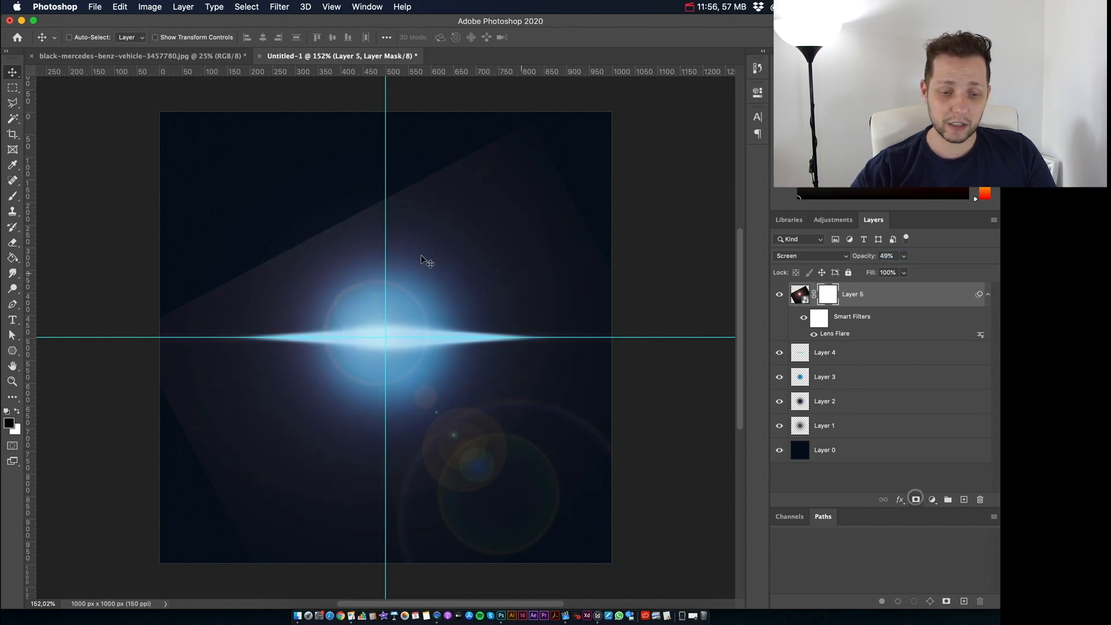
# Step: Hide the flare's hard outer edges by painting black on Layer 5's mask with a 428 px brush at 0% hardness
pyautogui.press('b')
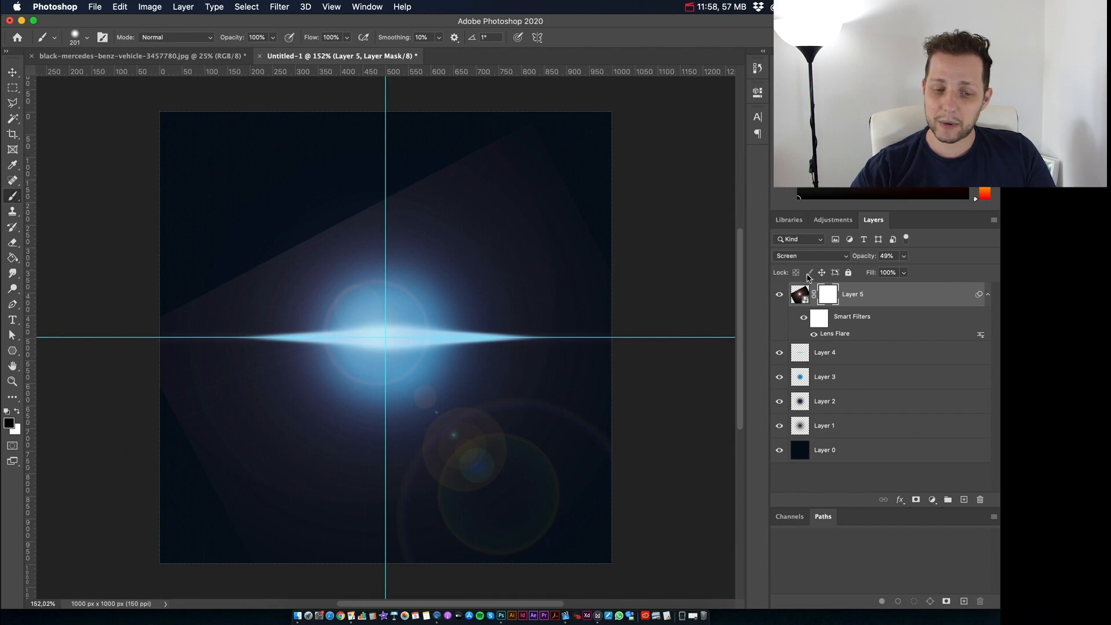
pyautogui.moveTo(602, 127)
pyautogui.mouseDown()
pyautogui.moveTo(505, 139)
pyautogui.moveTo(315, 211)
pyautogui.mouseUp()
pyautogui.press('super+z')
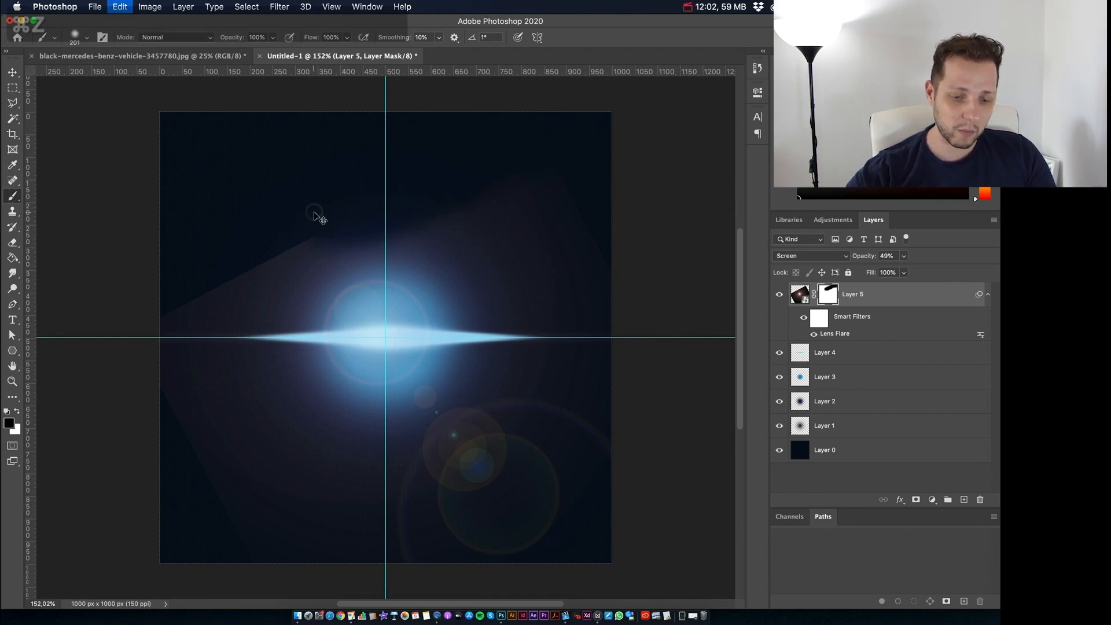
pyautogui.click(73, 38)
pyautogui.moveTo(91, 102); pyautogui.dragTo(41, 102)
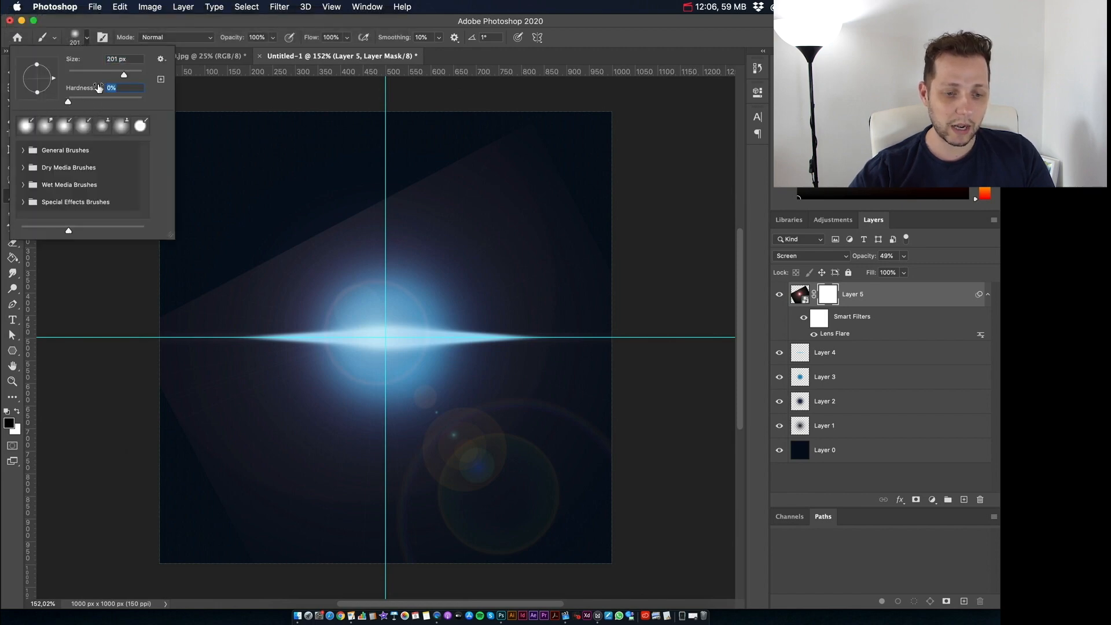
pyautogui.moveTo(123, 75); pyautogui.dragTo(131, 75)
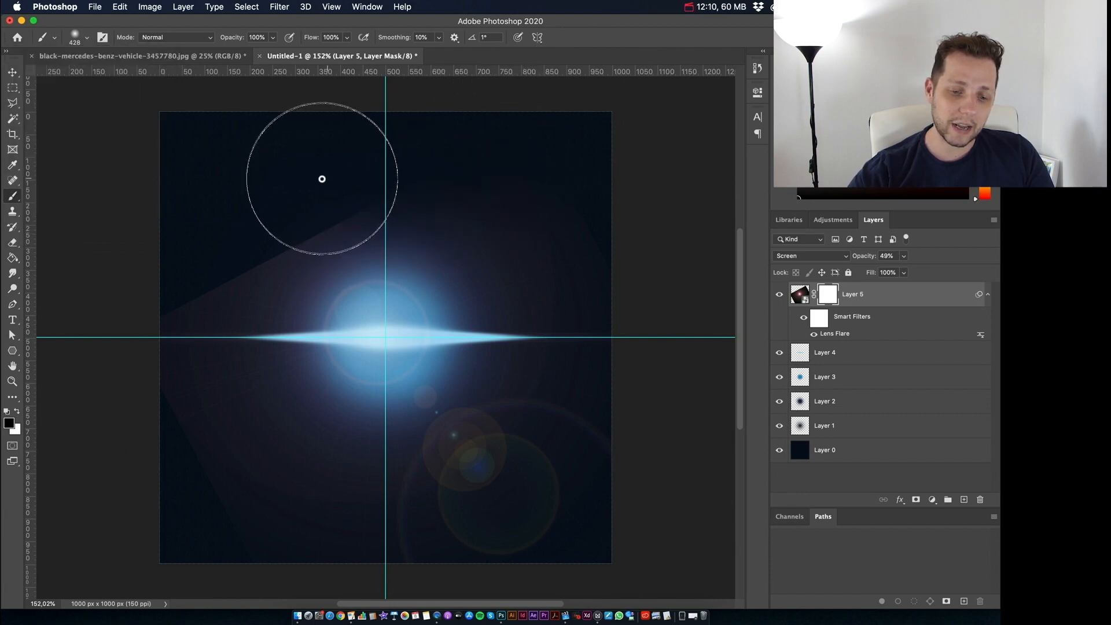
pyautogui.moveTo(235, 237)
pyautogui.mouseDown()
pyautogui.moveTo(219, 280)
pyautogui.moveTo(171, 332)
pyautogui.moveTo(179, 553)
pyautogui.moveTo(199, 569)
pyautogui.moveTo(145, 388)
pyautogui.moveTo(184, 526)
pyautogui.mouseUp()
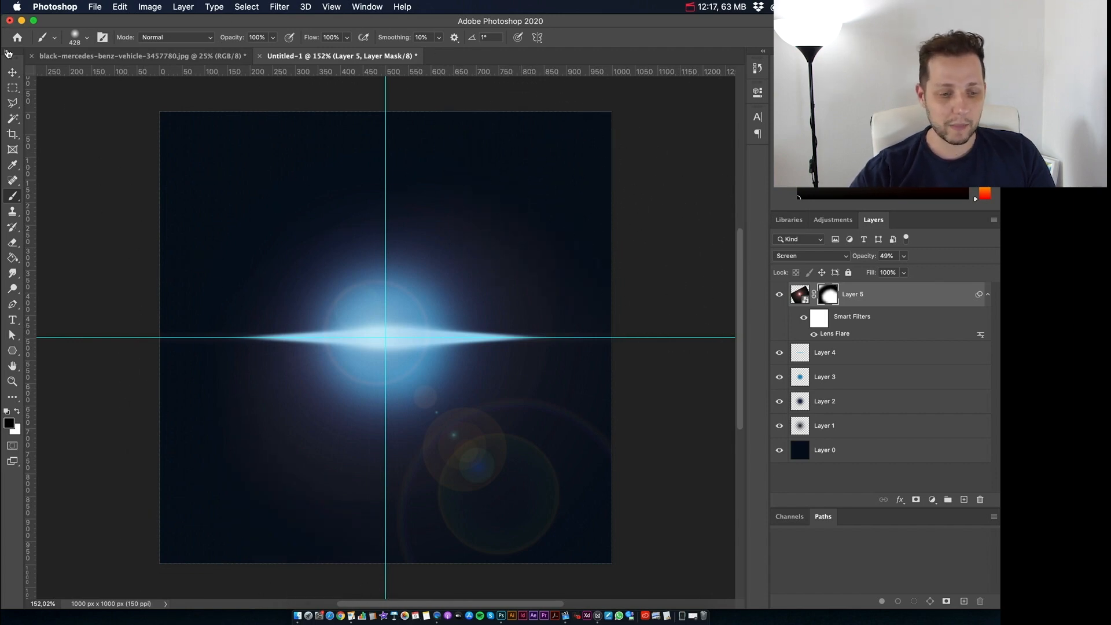
# Step: Group all layers from Layer 0 to Layer 5 and name the group "Efeito de luz"
pyautogui.press('v')
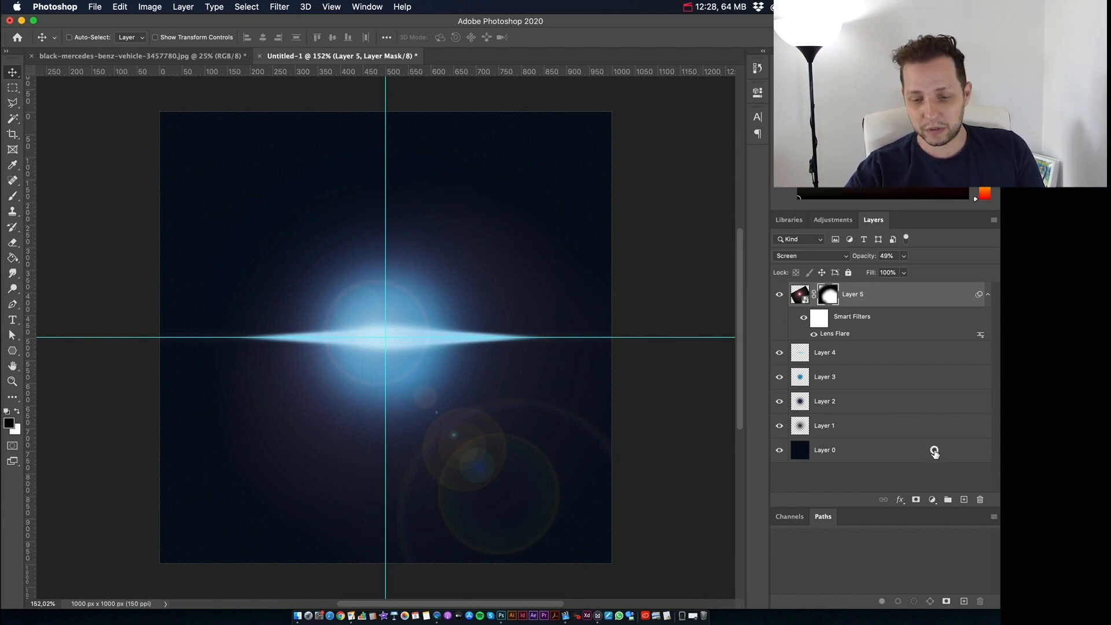
pyautogui.keyDown('shift'); pyautogui.click(936, 452); pyautogui.keyUp('shift')
pyautogui.click(949, 501)
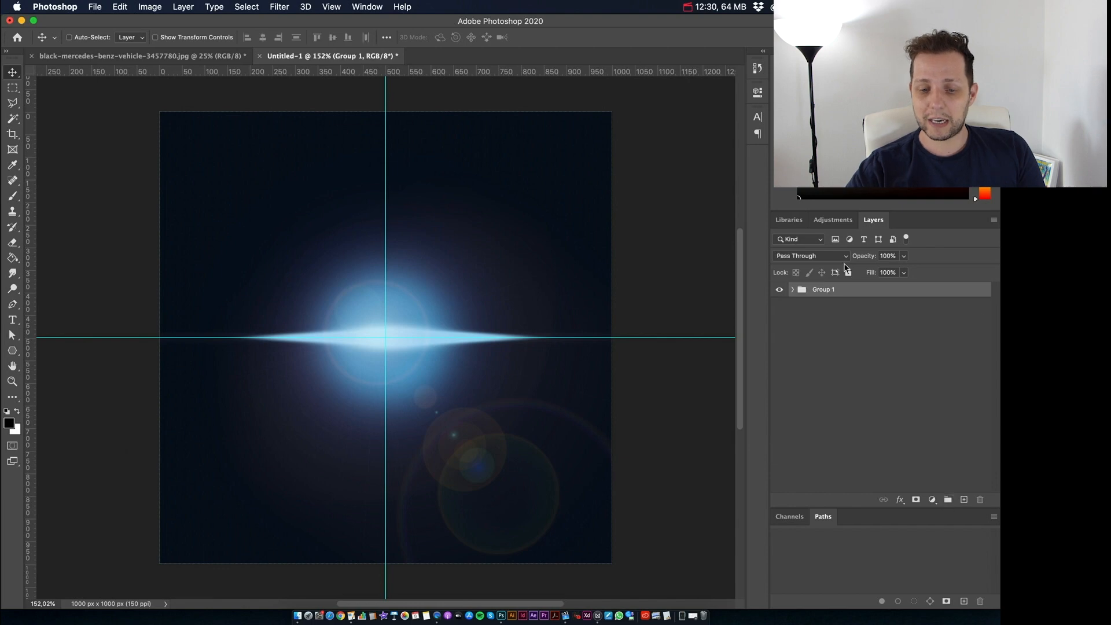
pyautogui.doubleClick(820, 290)
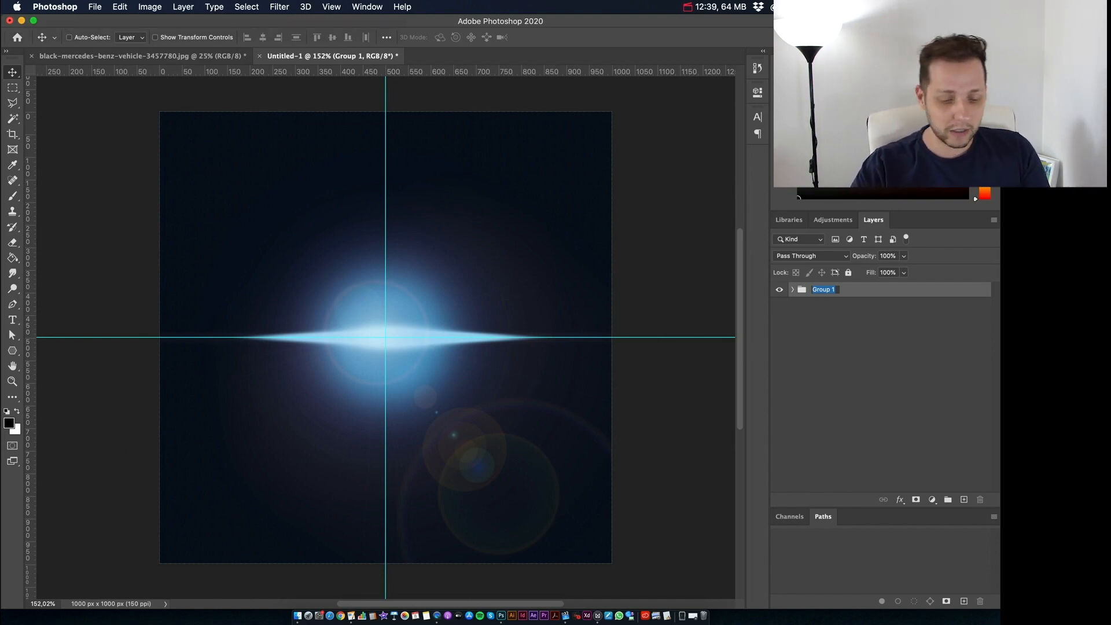
pyautogui.write('Ef')
pyautogui.write('eit')
pyautogui.write('o de luz')
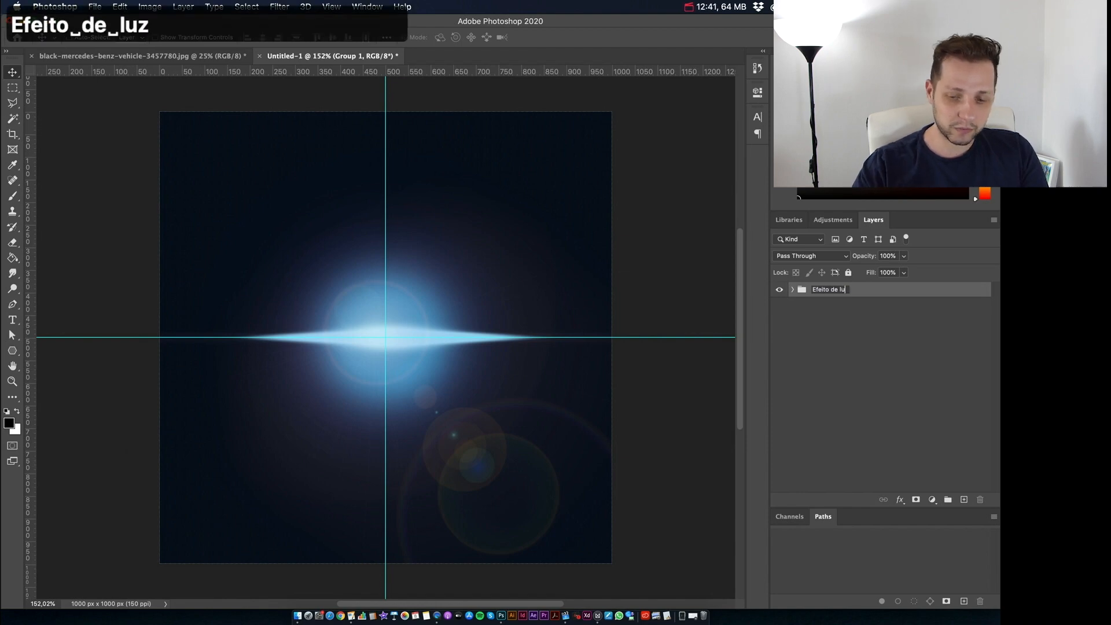
pyautogui.press('Return')
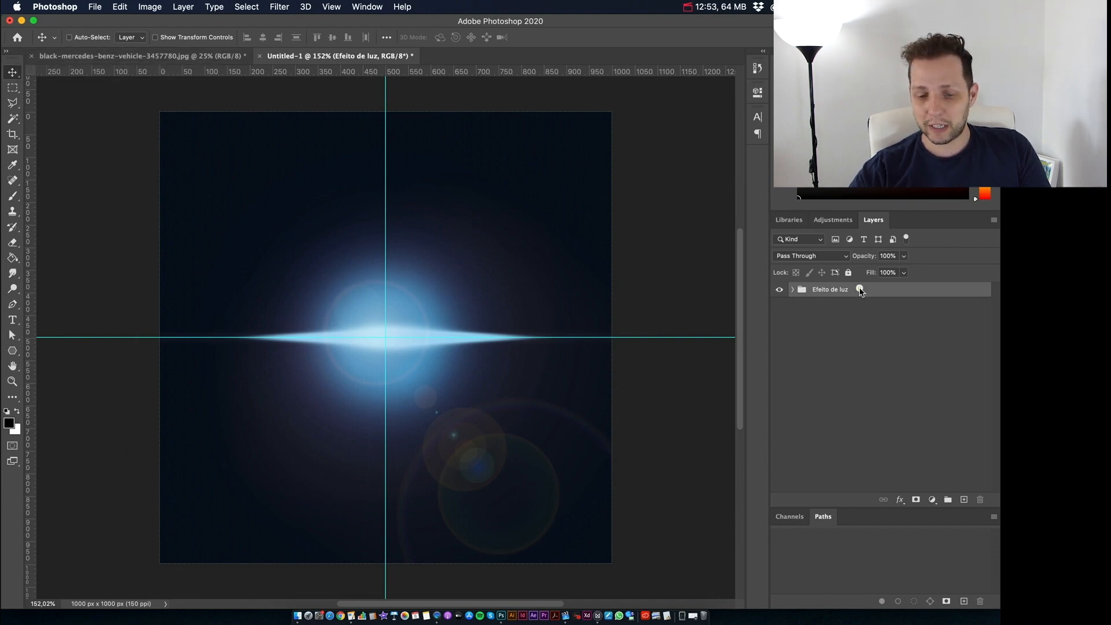
# Step: Duplicate the "Efeito de luz" group into black-mercedes-benz-vehicle-3457780.jpg and move the copy over the car's headlight
pyautogui.rightClick(860, 291)
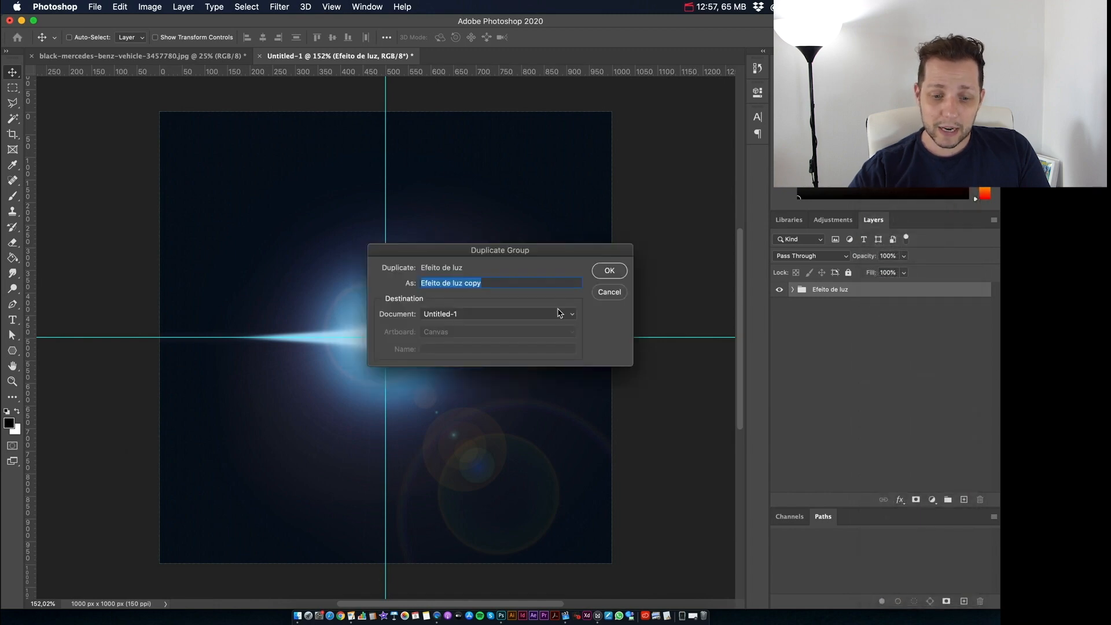
pyautogui.click(560, 312)
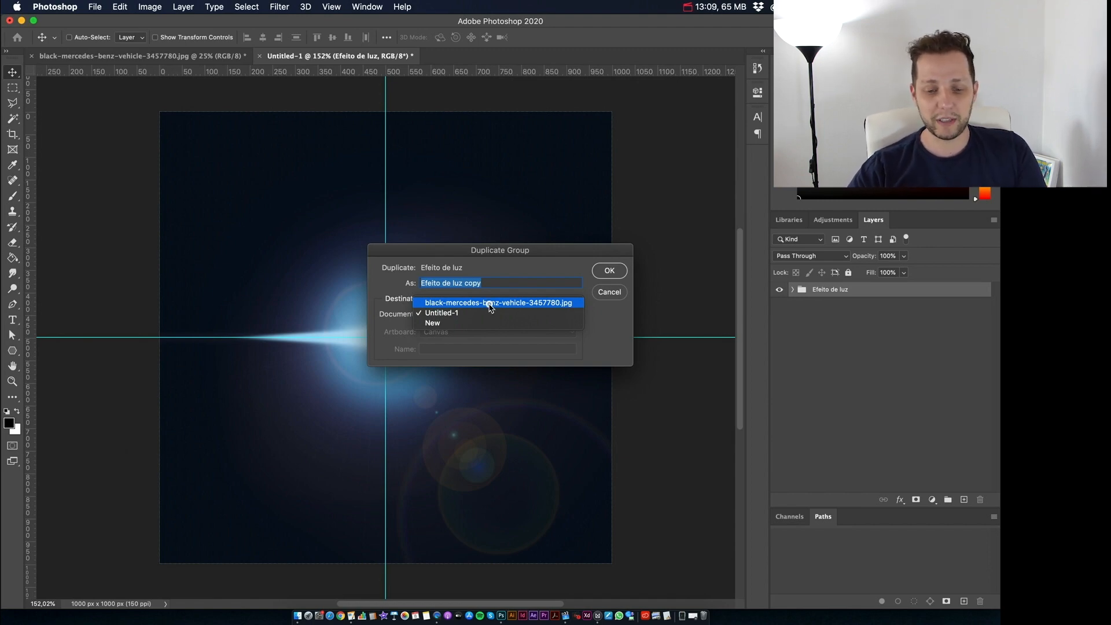
pyautogui.click(491, 307)
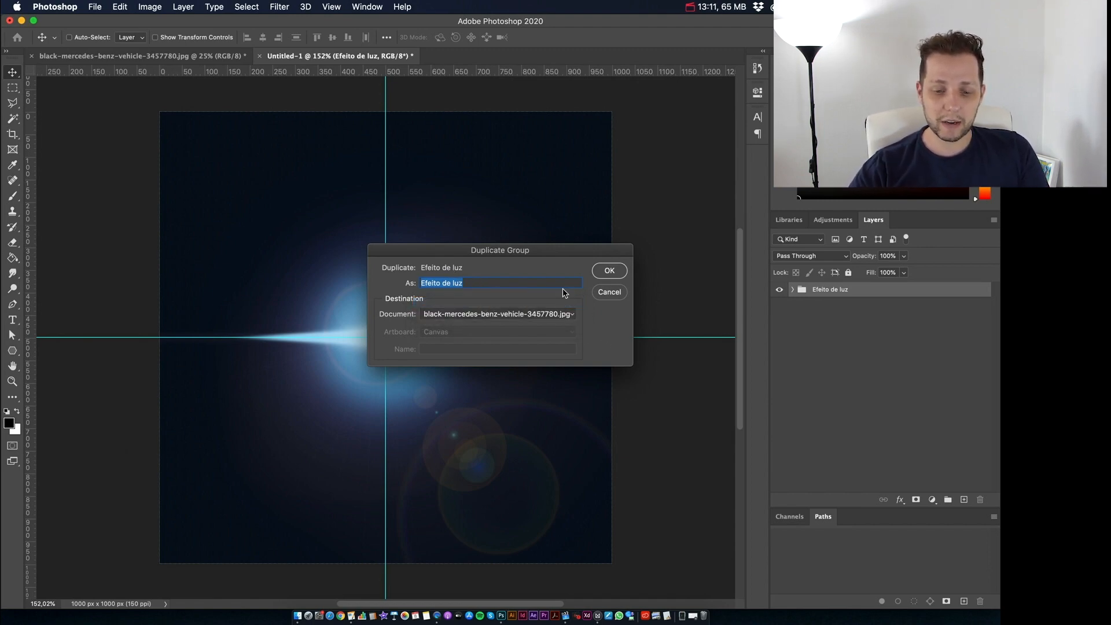
pyautogui.click(619, 272)
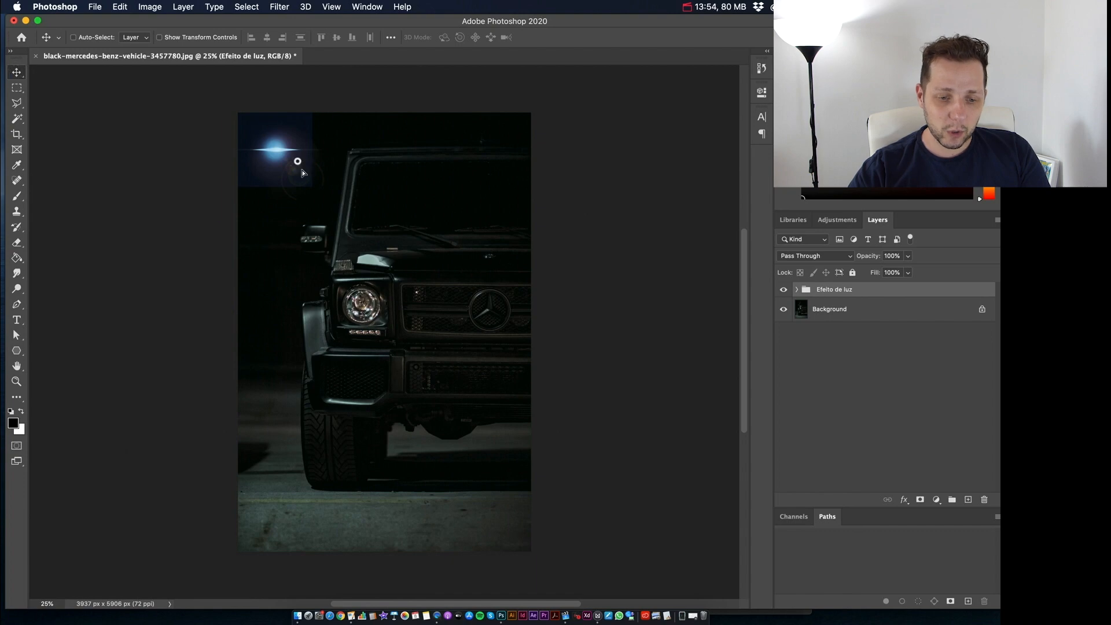
pyautogui.moveTo(301, 165); pyautogui.dragTo(387, 319)
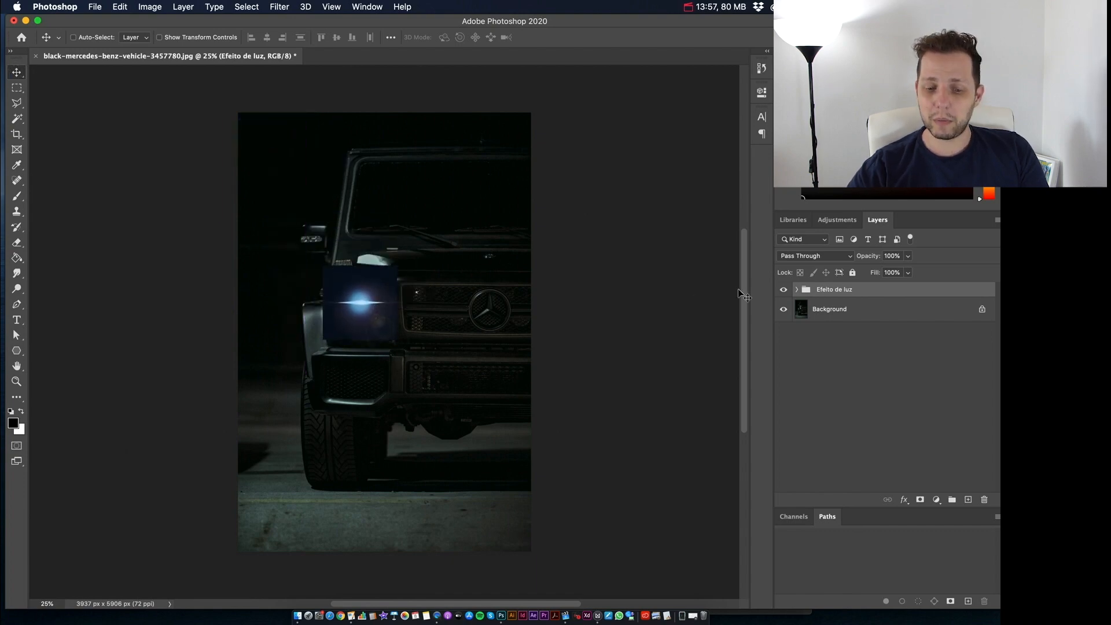
# Step: Hide Layer 1, the dark navy backdrop inside the "Efeito de luz" group, and collapse the group
pyautogui.click(784, 310)
pyautogui.click(784, 309)
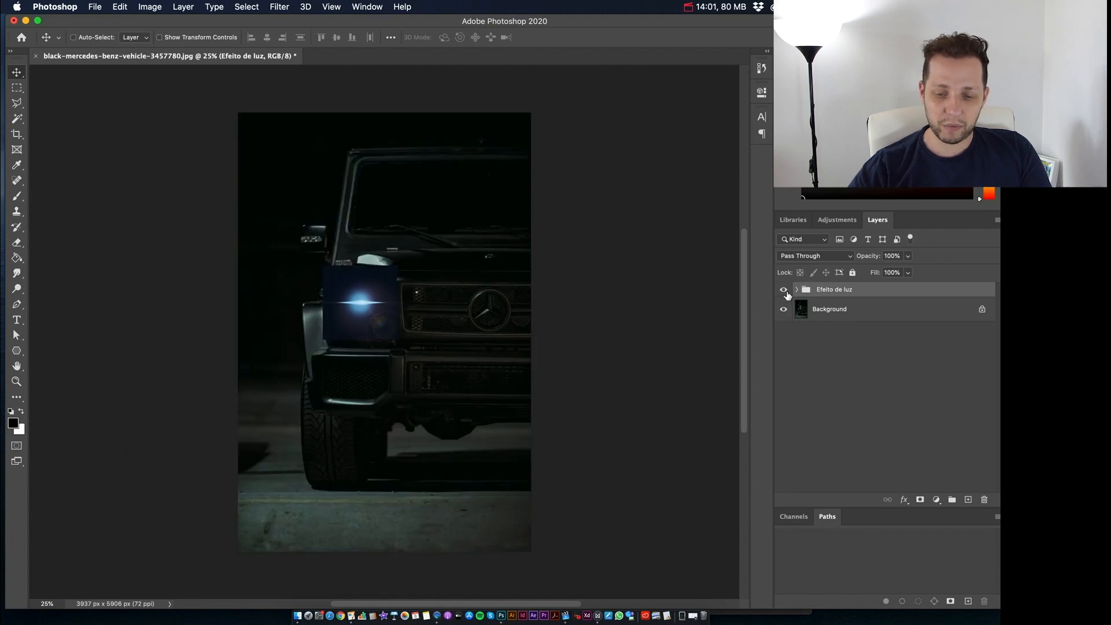
pyautogui.click(796, 290)
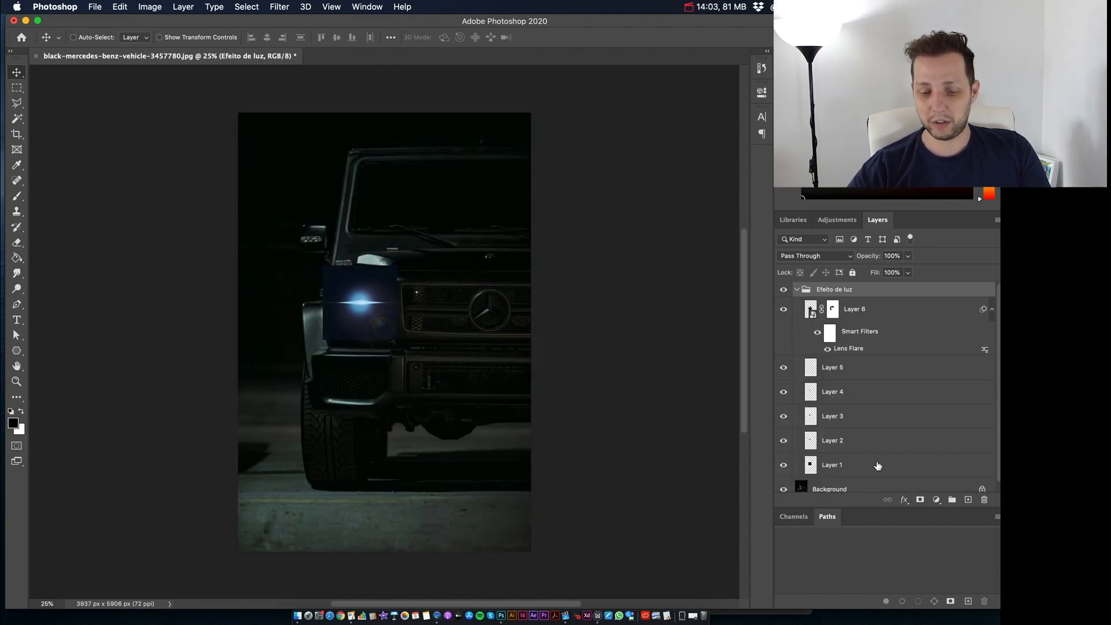
pyautogui.scroll(-1, 878, 466)
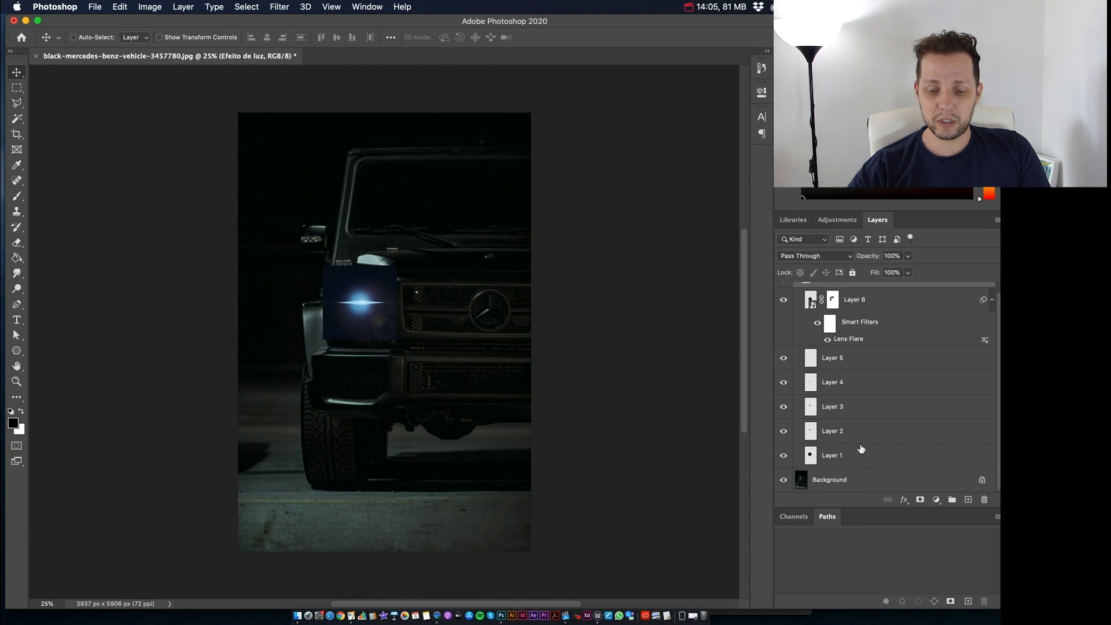
pyautogui.click(783, 457)
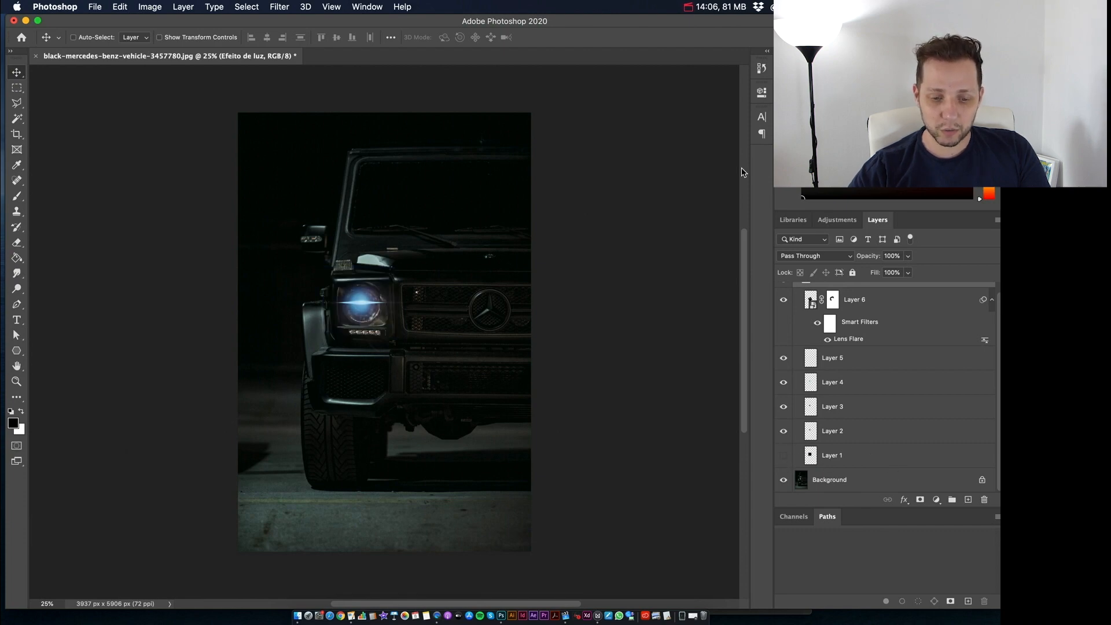
pyautogui.scroll(1, 912, 329)
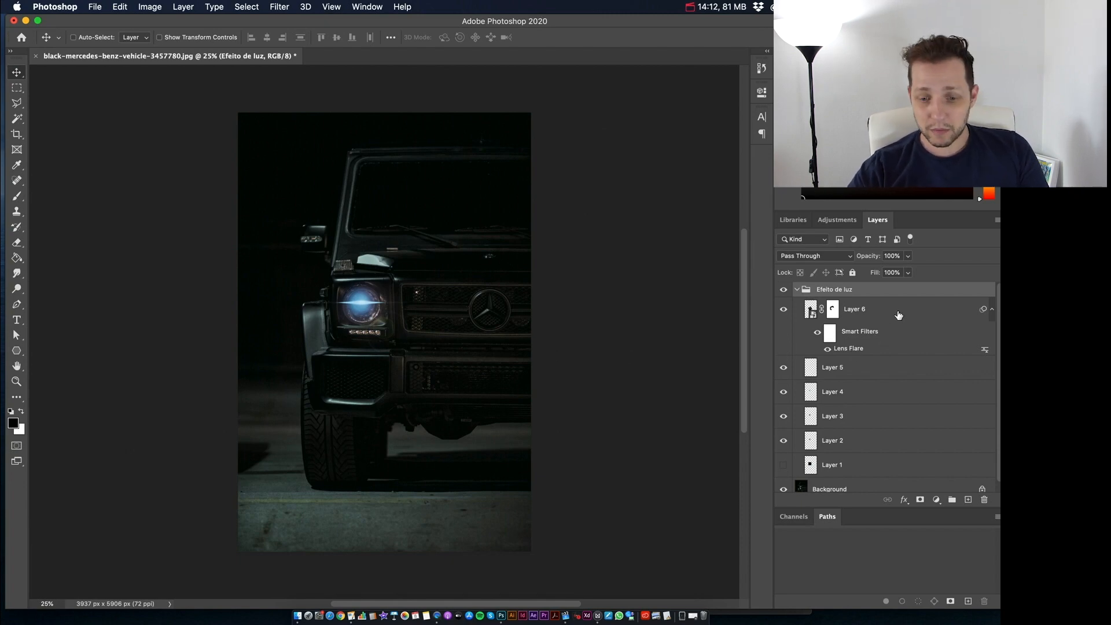
pyautogui.click(898, 315)
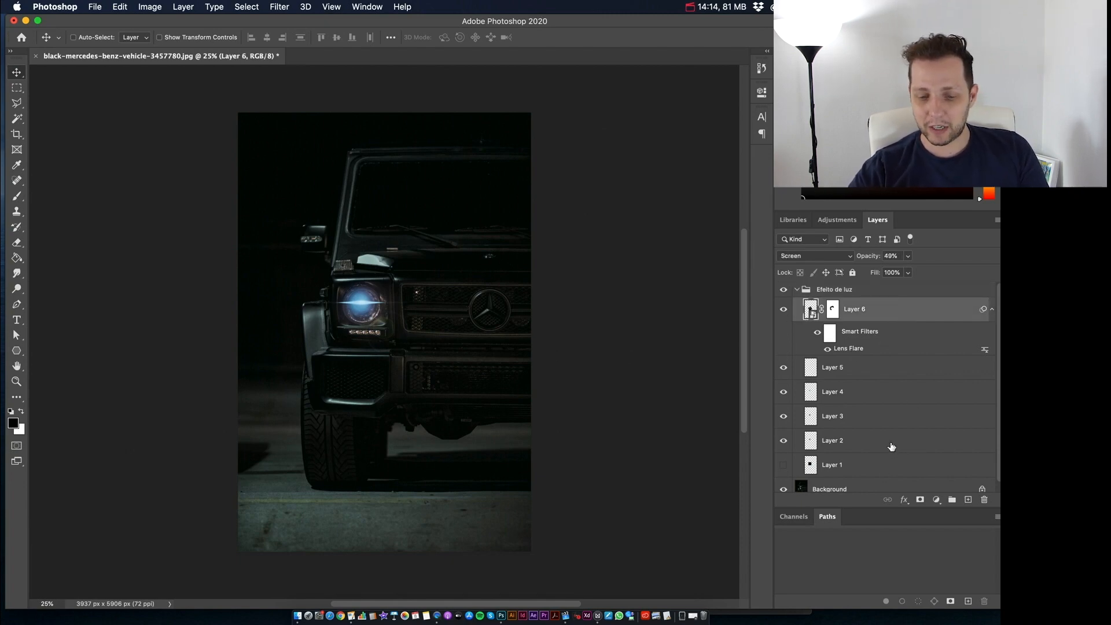
pyautogui.keyDown('shift'); pyautogui.click(892, 447); pyautogui.keyUp('shift')
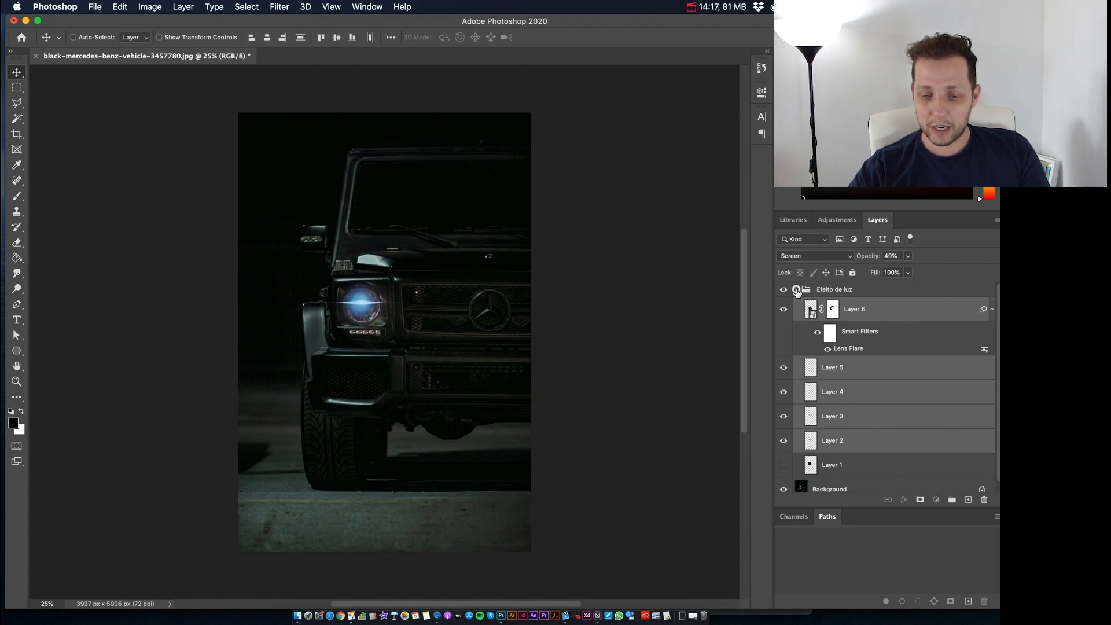
pyautogui.click(797, 289)
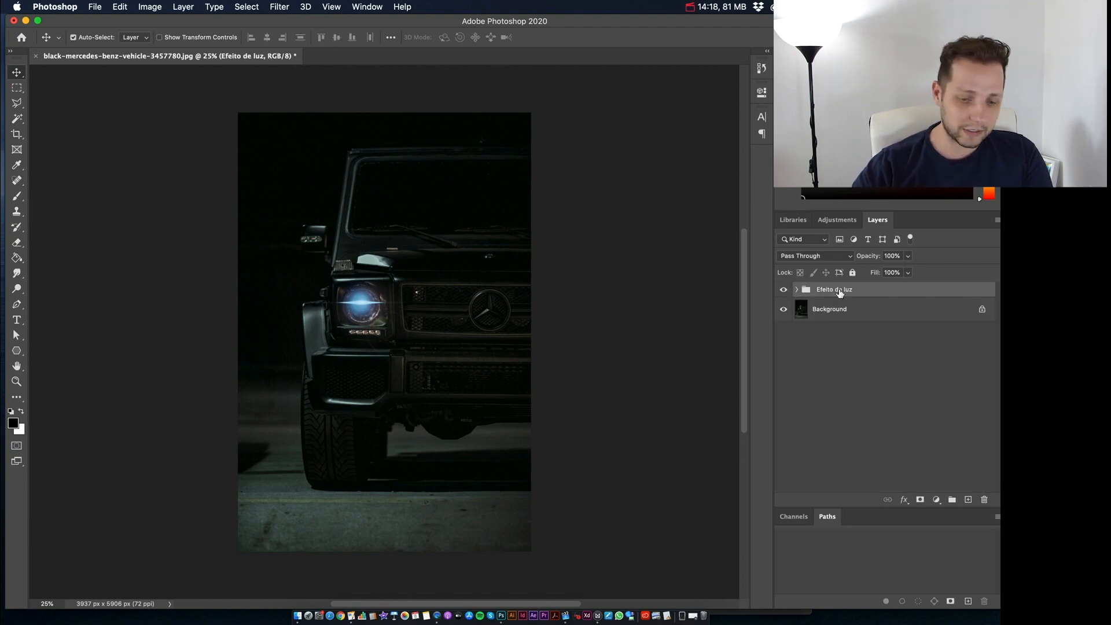
# Step: Enlarge the "Efeito de luz" group to about 193% with Free Transform and centre its glow on the headlight
pyautogui.press('super+t')
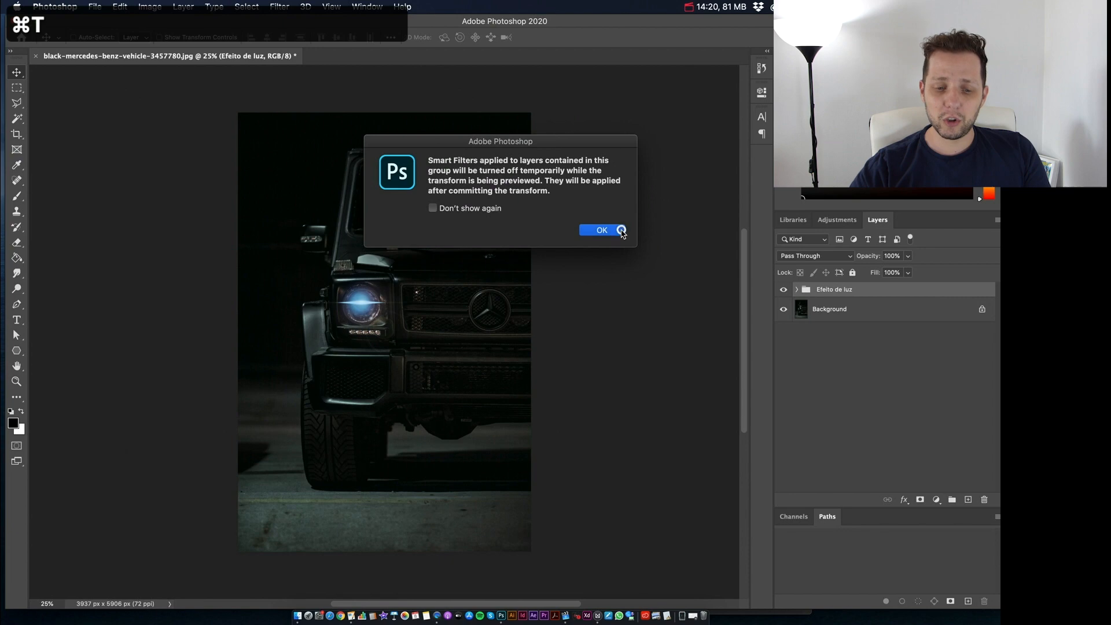
pyautogui.click(620, 230)
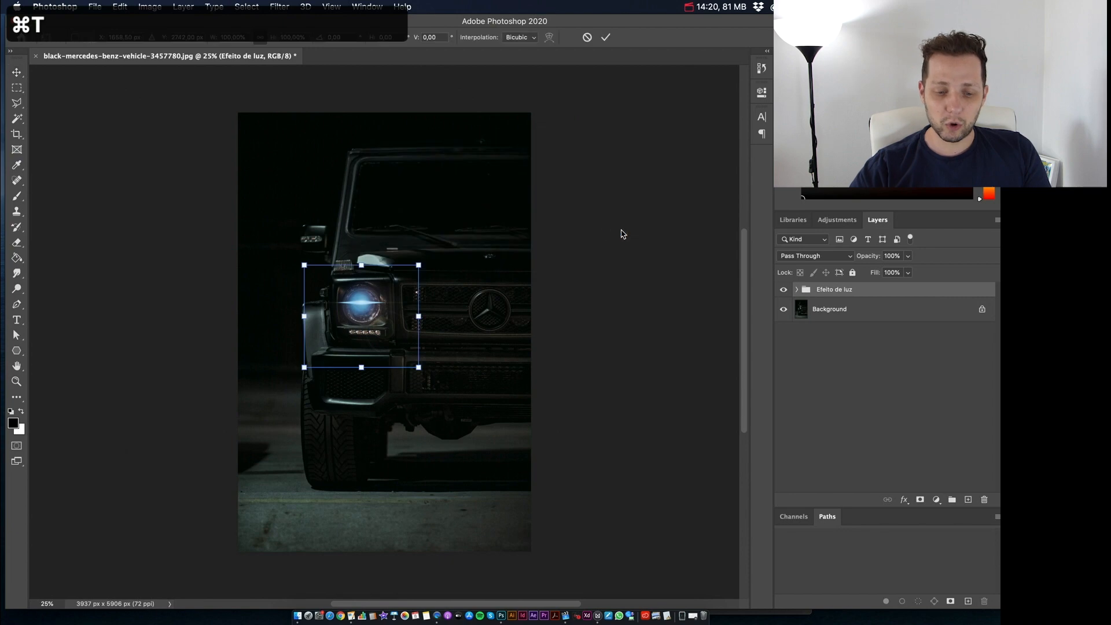
pyautogui.moveTo(425, 264); pyautogui.dragTo(408, 292)
pyautogui.press('Down')
pyautogui.press('Down')
pyautogui.press('Down')
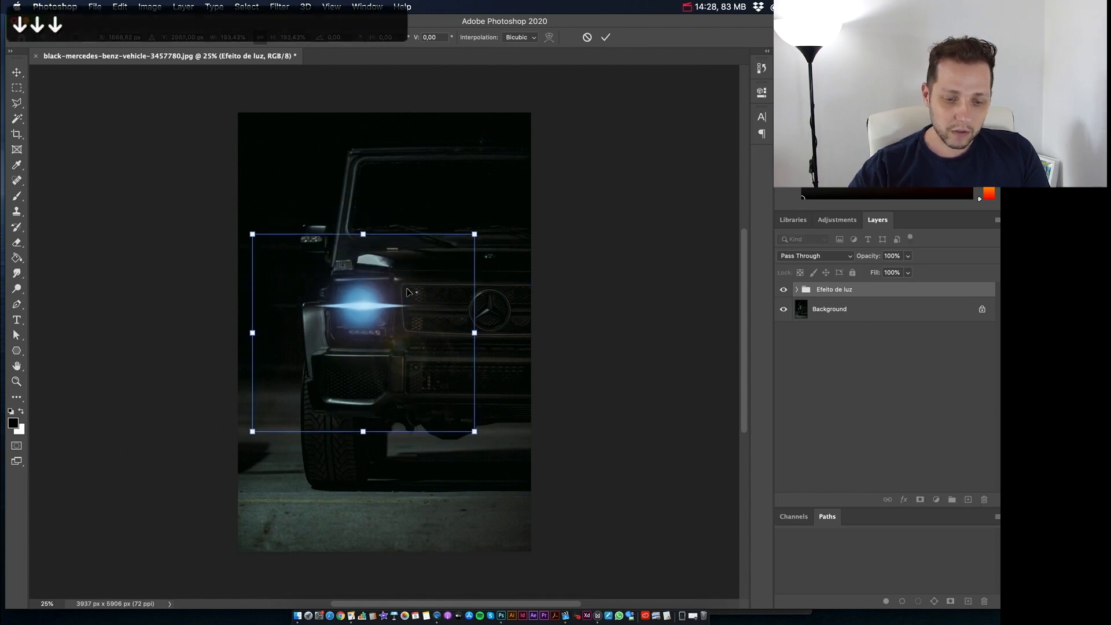
pyautogui.press('Down')
pyautogui.press('Up')
pyautogui.press('Up')
pyautogui.press('Right')
pyautogui.press('Right')
pyautogui.press('Up')
pyautogui.press('Right')
pyautogui.press('Right')
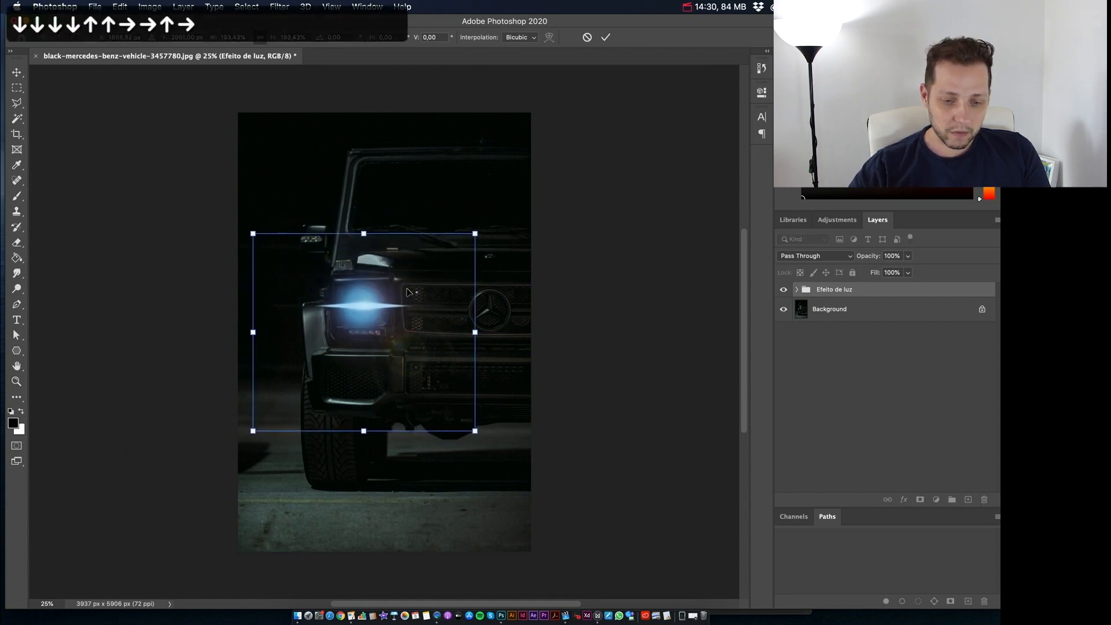
pyautogui.press('Return')
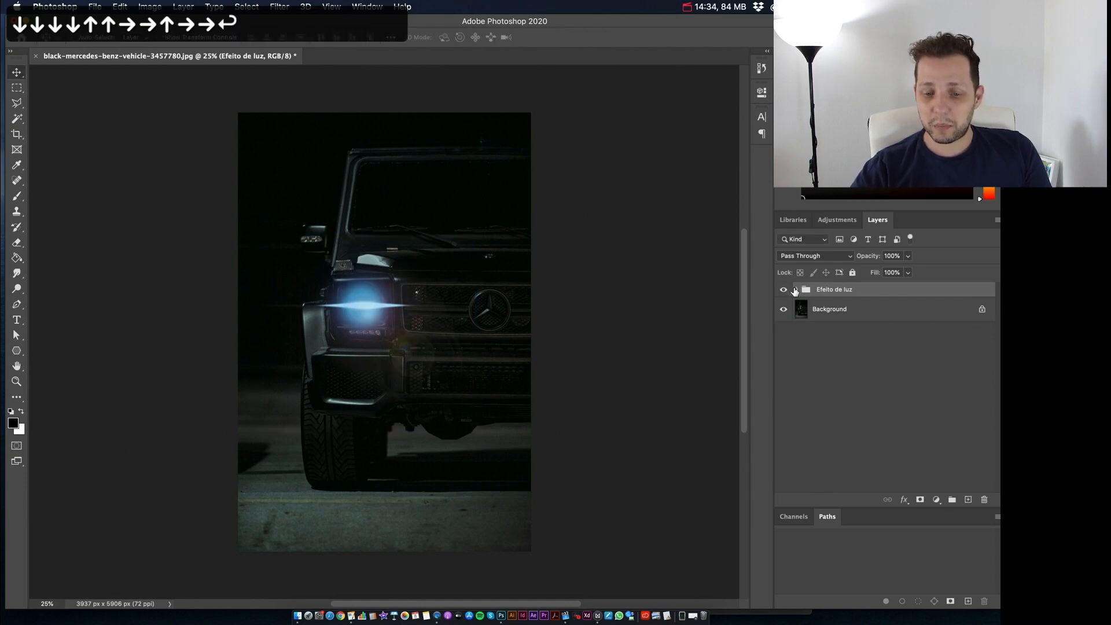
# Step: Set the blend mode of Layer 2, Layer 3 and Layer 4 inside the group to Linear Dodge (Add)
pyautogui.click(796, 289)
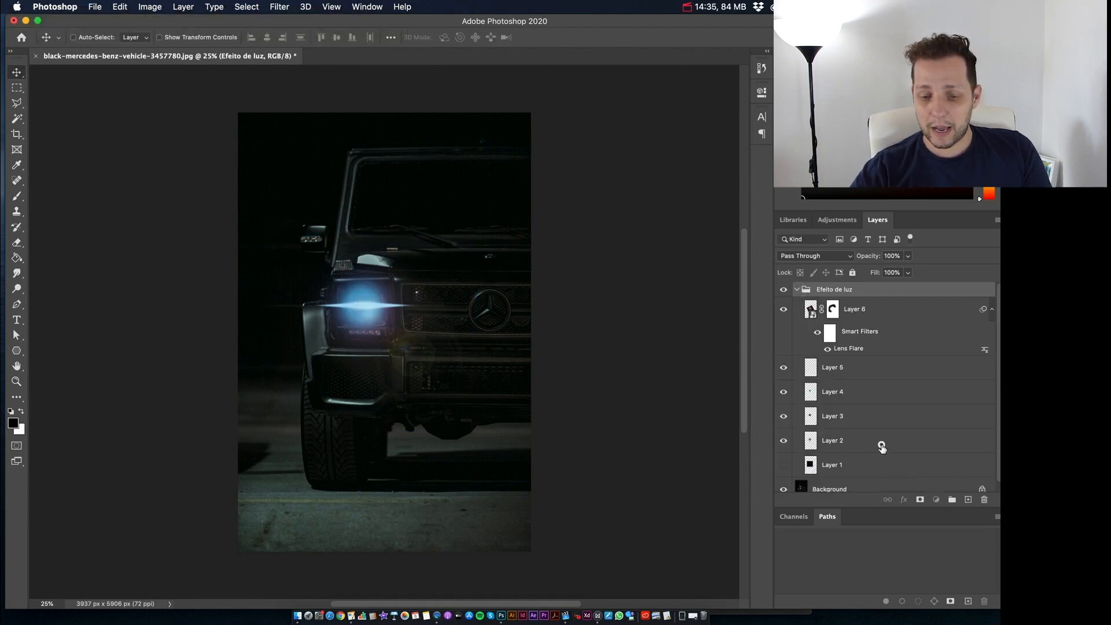
pyautogui.click(881, 447)
pyautogui.keyDown('shift'); pyautogui.click(880, 395); pyautogui.keyUp('shift')
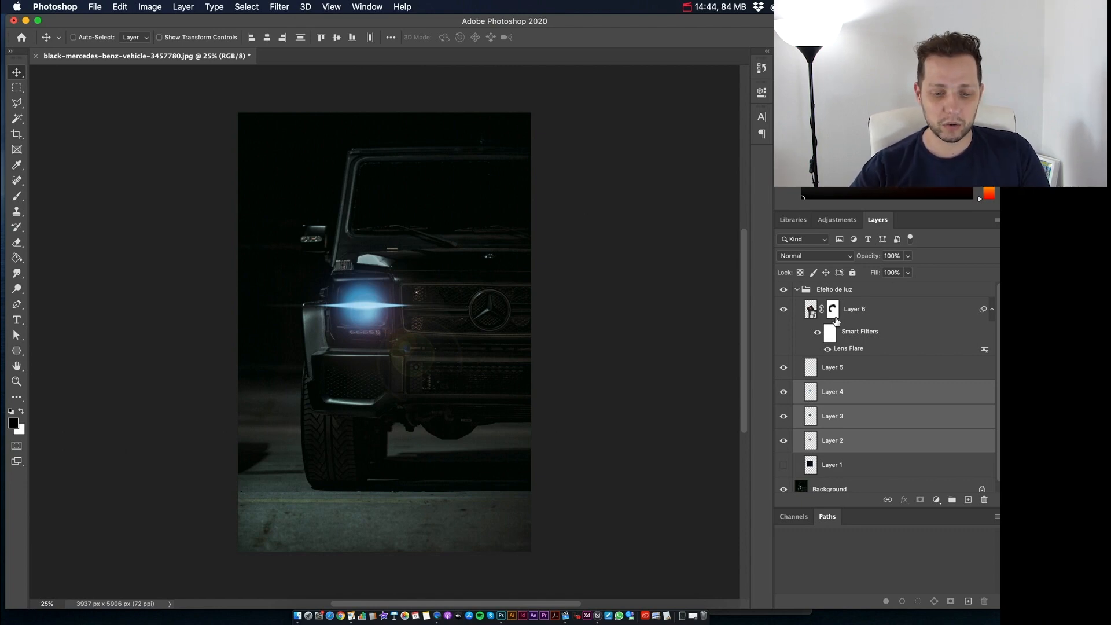
pyautogui.click(852, 260)
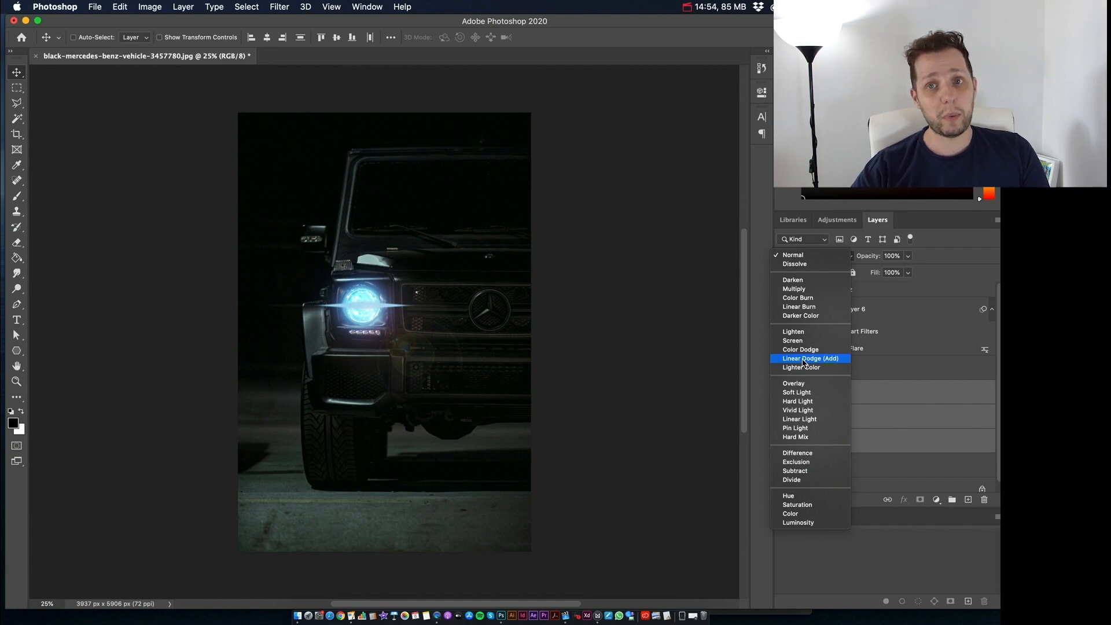
pyautogui.click(804, 359)
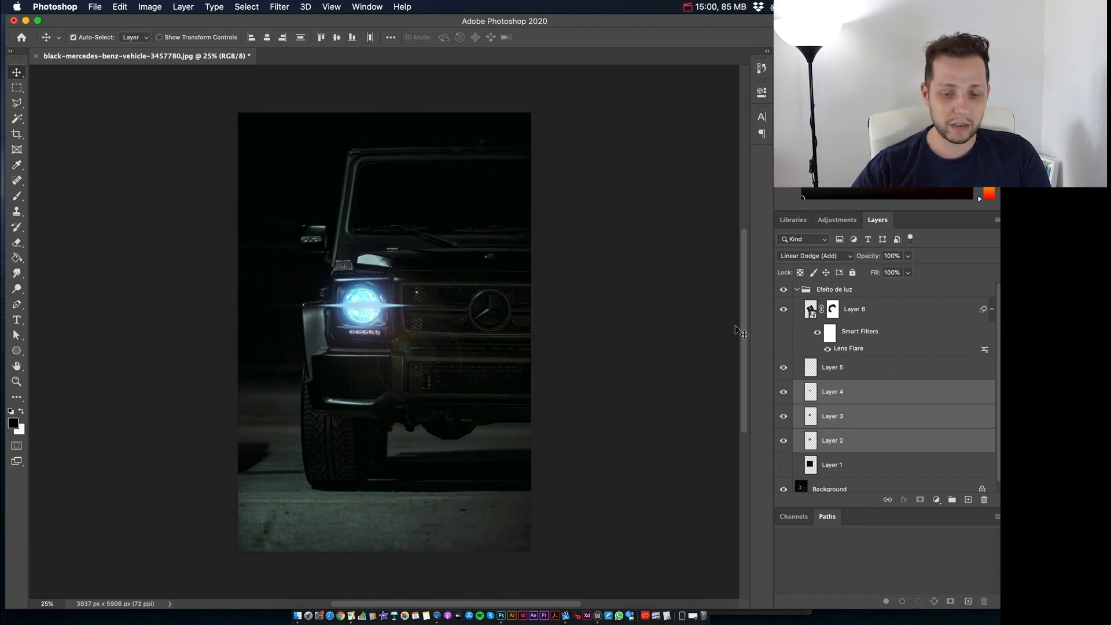
# Step: Scale the glow on Layers 2 to 4 up to about 157% with Free Transform, keeping it over the headlight
pyautogui.press('super+t')
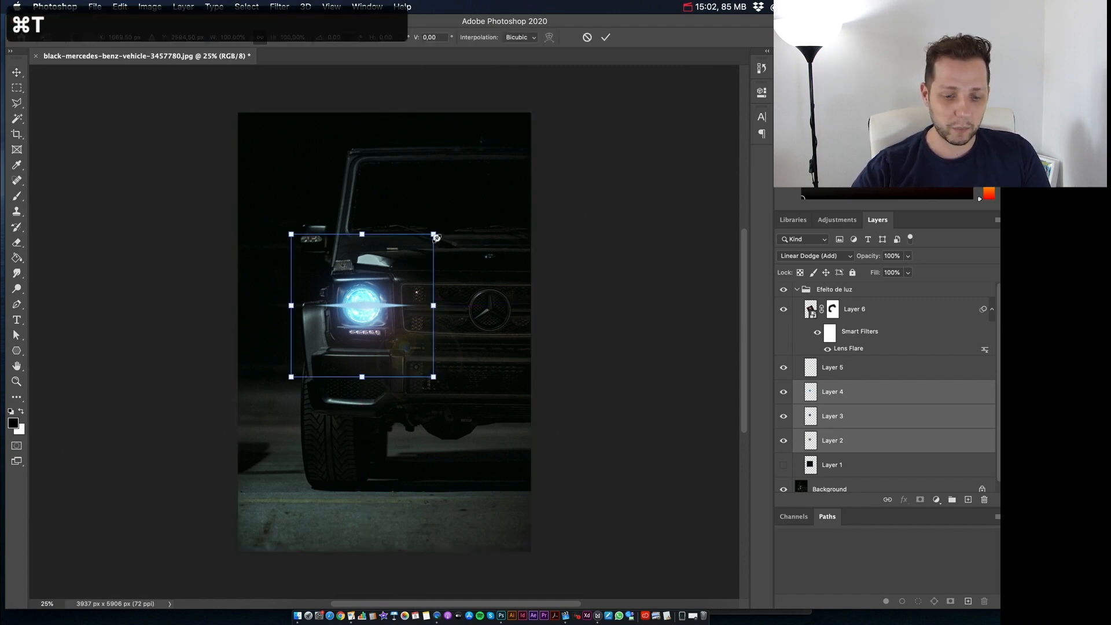
pyautogui.moveTo(434, 235); pyautogui.dragTo(439, 234)
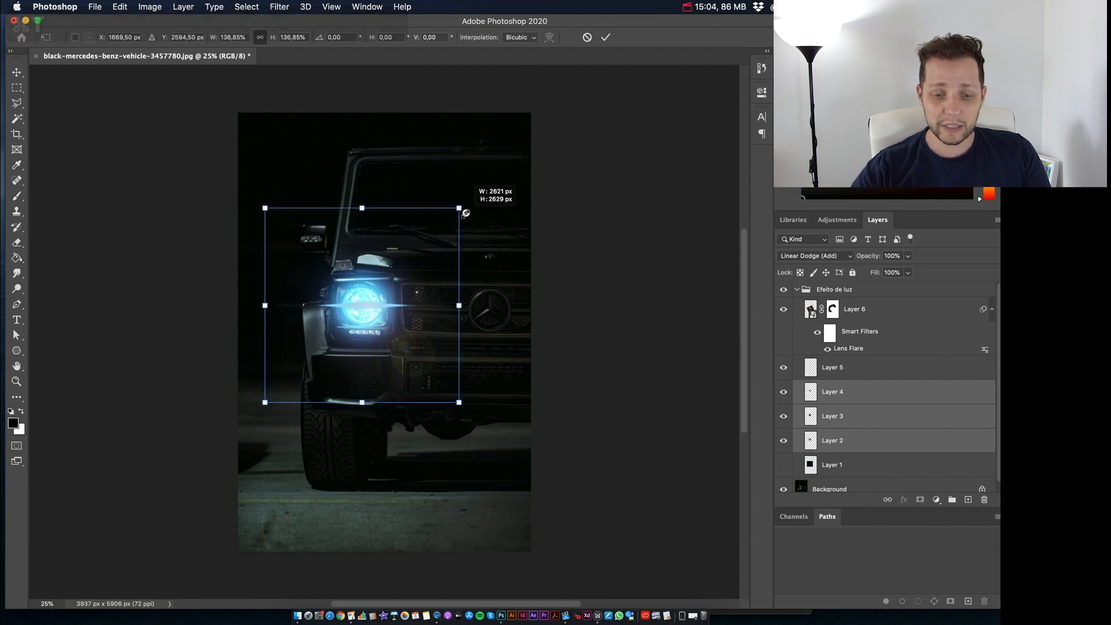
pyautogui.moveTo(465, 210); pyautogui.dragTo(466, 211)
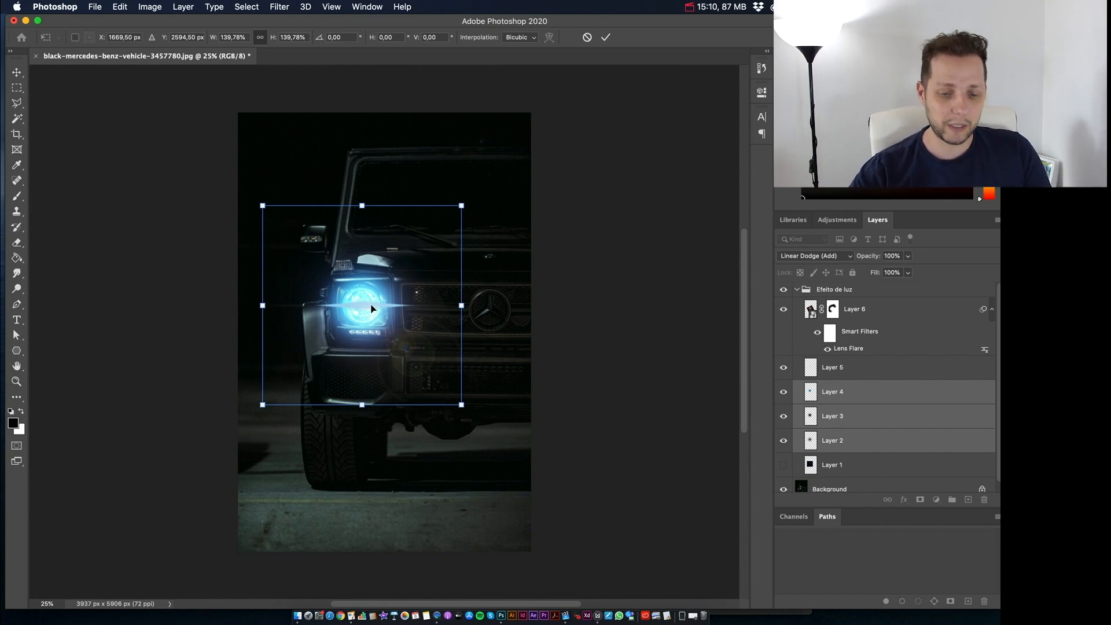
pyautogui.moveTo(461, 205)
pyautogui.mouseDown()
pyautogui.moveTo(488, 181)
pyautogui.moveTo(475, 196)
pyautogui.mouseUp()
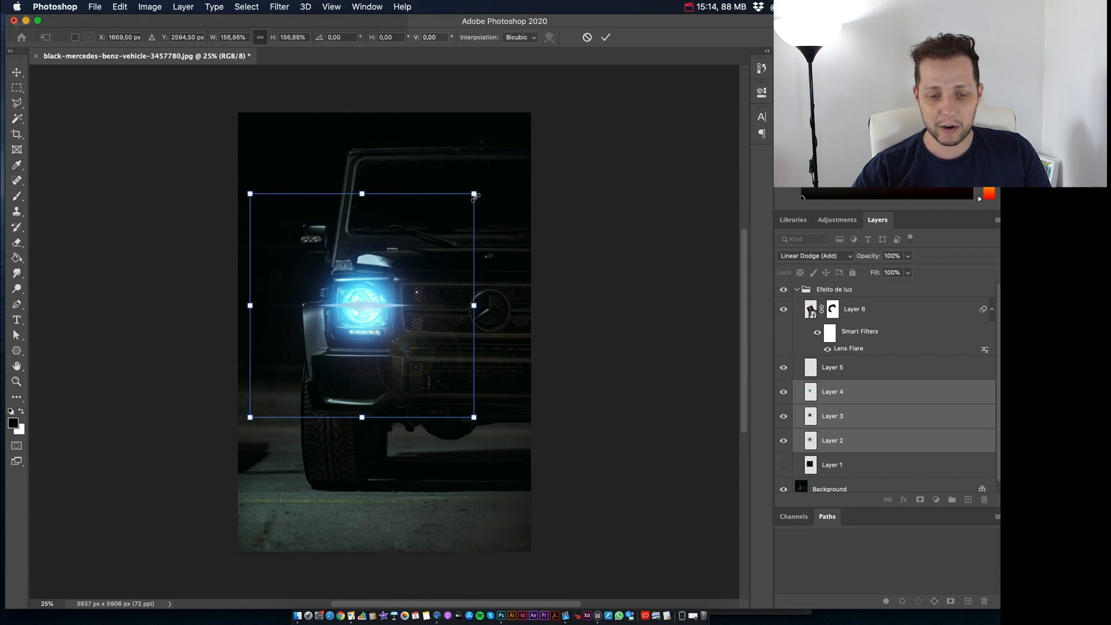
pyautogui.press('Return')
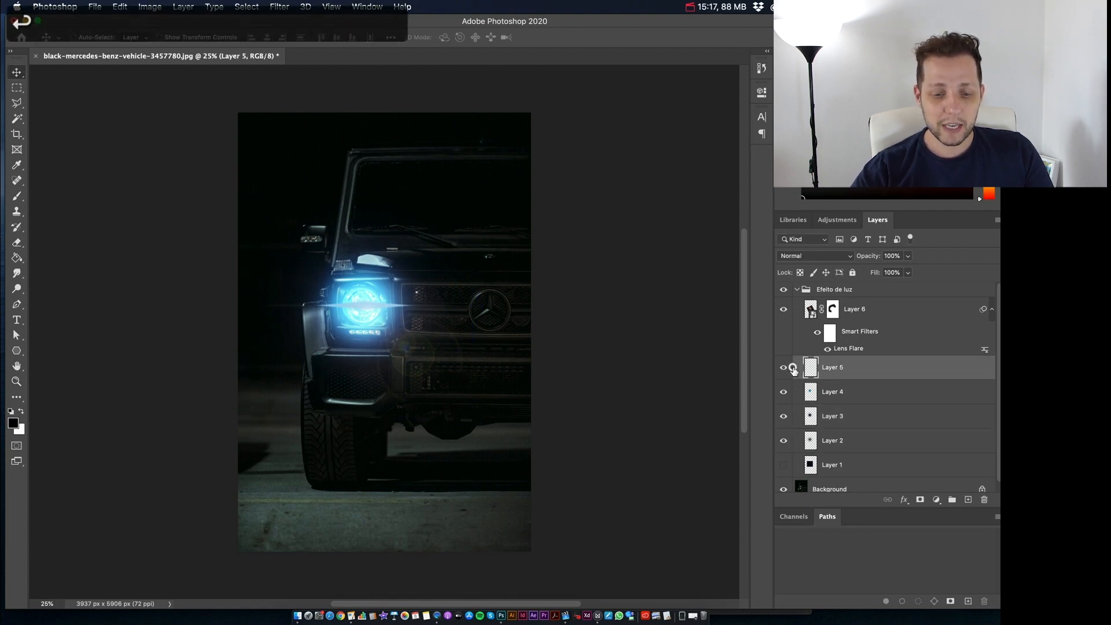
# Step: Set the blend mode of Layer 5, the horizontal light streak, to Color Dodge
pyautogui.doubleClick(792, 369)
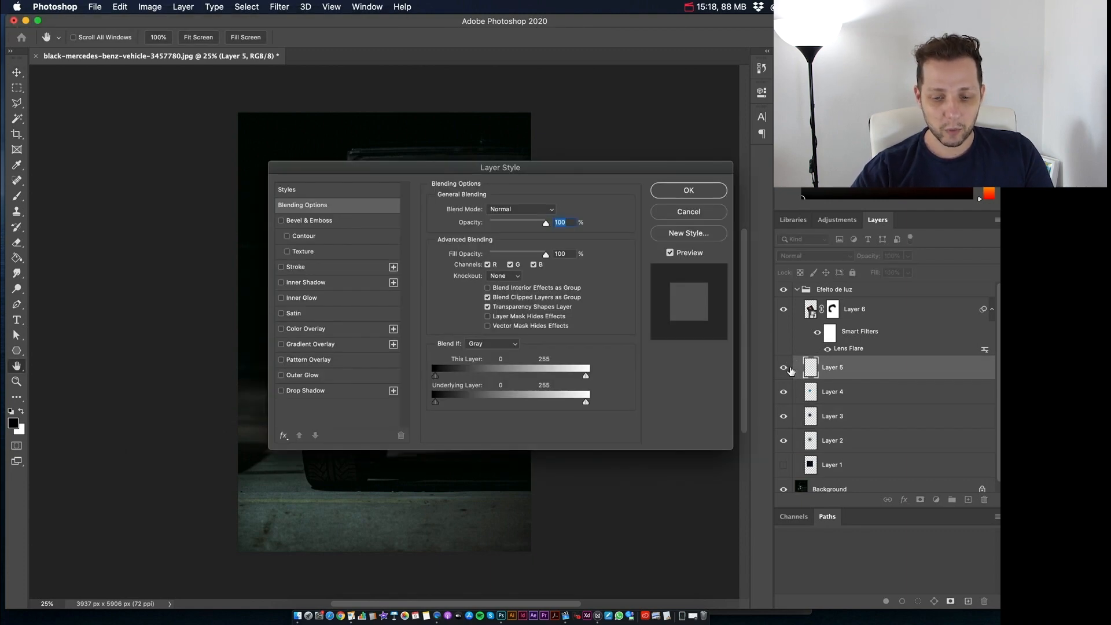
pyautogui.press('Escape')
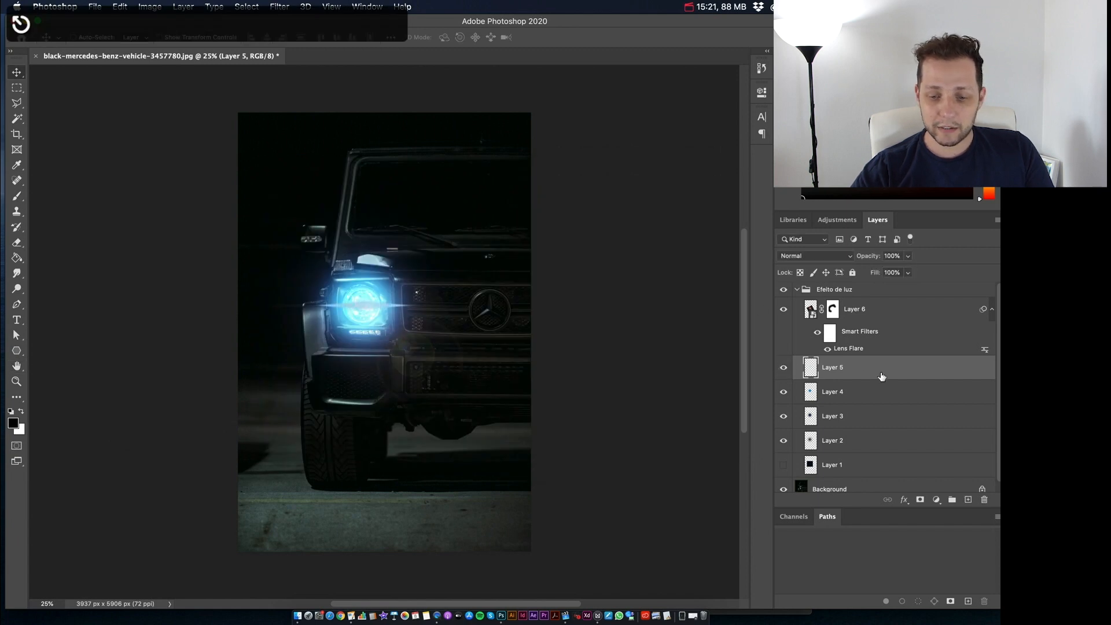
pyautogui.click(883, 372)
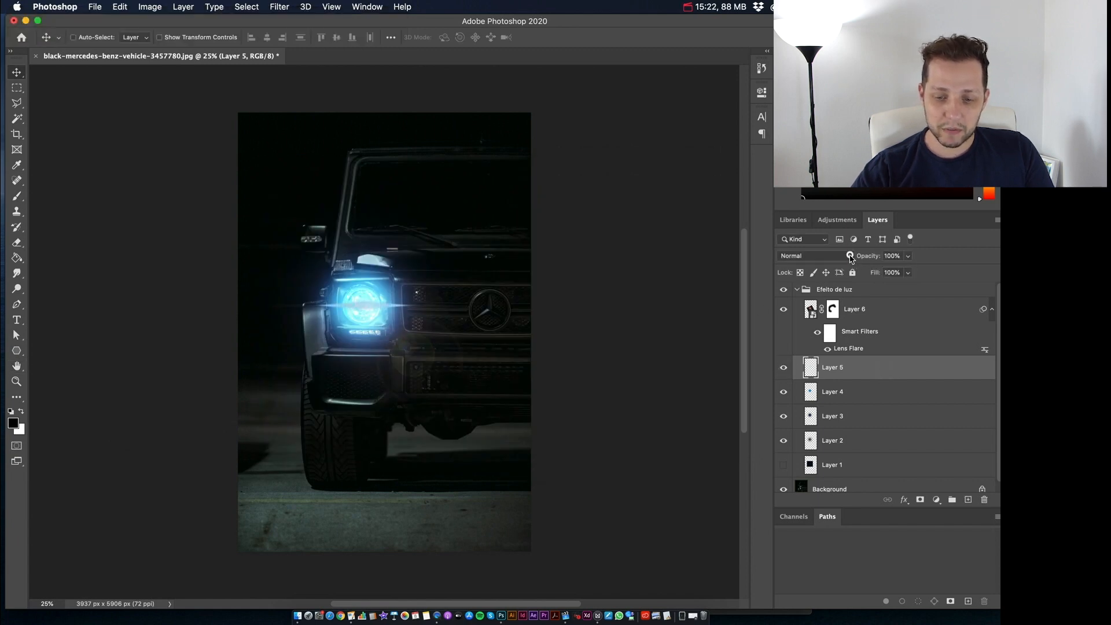
pyautogui.click(816, 255)
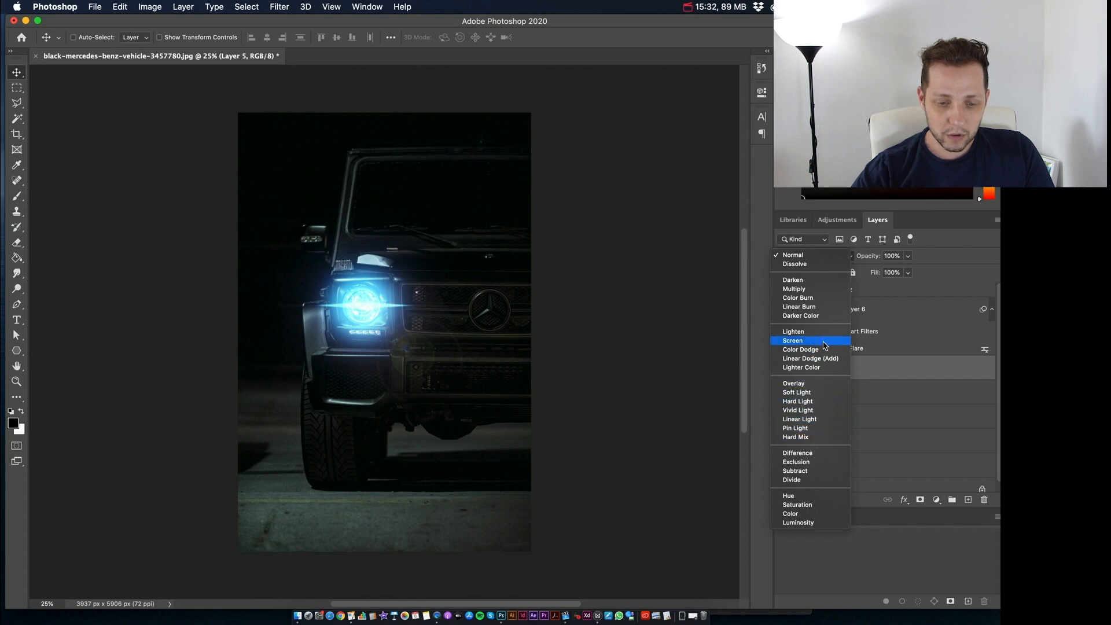
pyautogui.click(822, 350)
# Step: Stretch Layer 5's streak horizontally to about 250% of its width with Free Transform and align it across the headlight
pyautogui.press('super+t')
pyautogui.moveTo(462, 313); pyautogui.dragTo(683, 330)
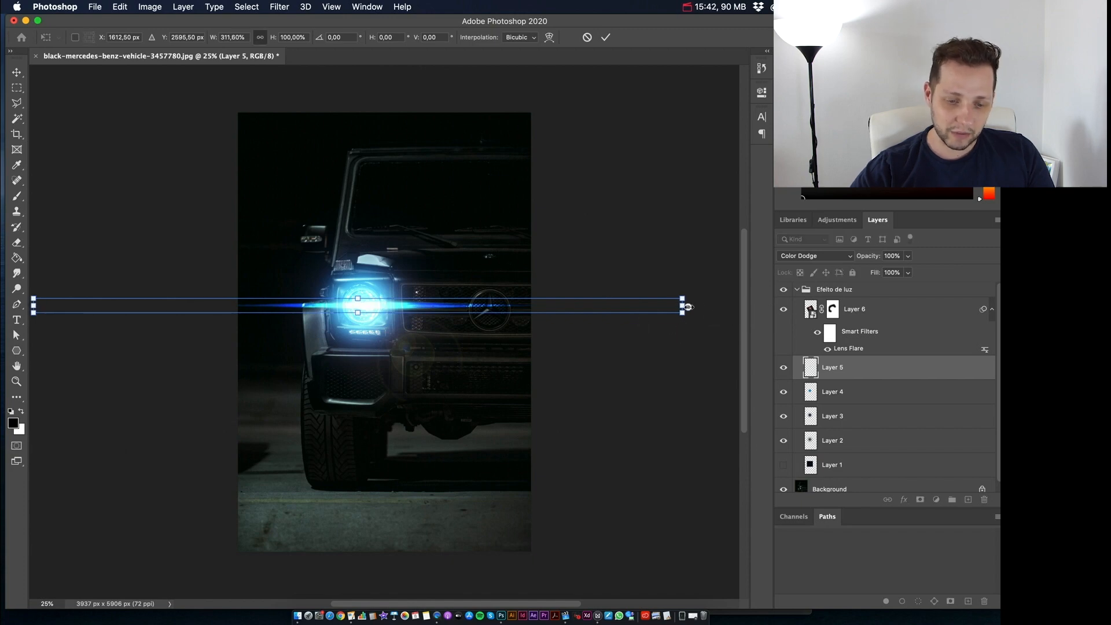
pyautogui.moveTo(684, 305); pyautogui.dragTo(618, 309)
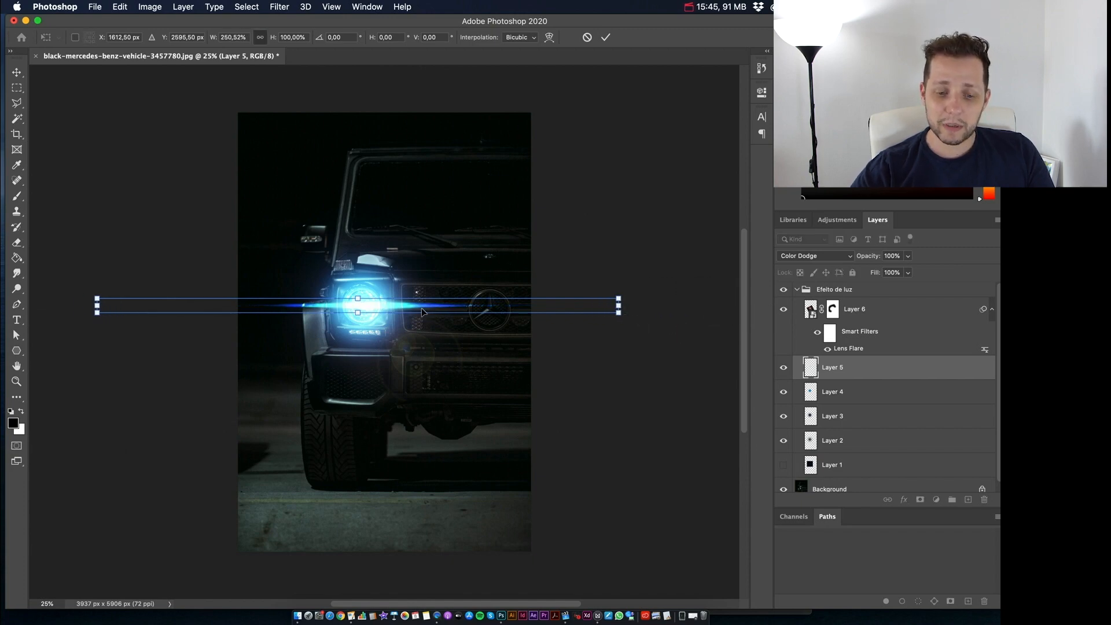
pyautogui.moveTo(410, 308); pyautogui.dragTo(407, 308)
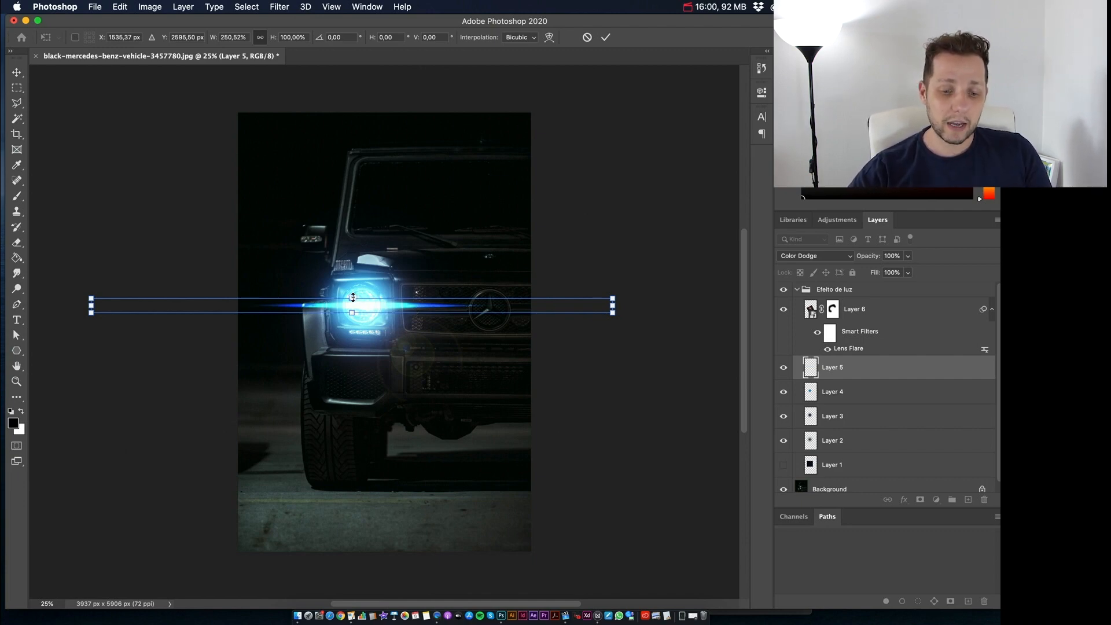
pyautogui.moveTo(353, 297); pyautogui.dragTo(352, 299)
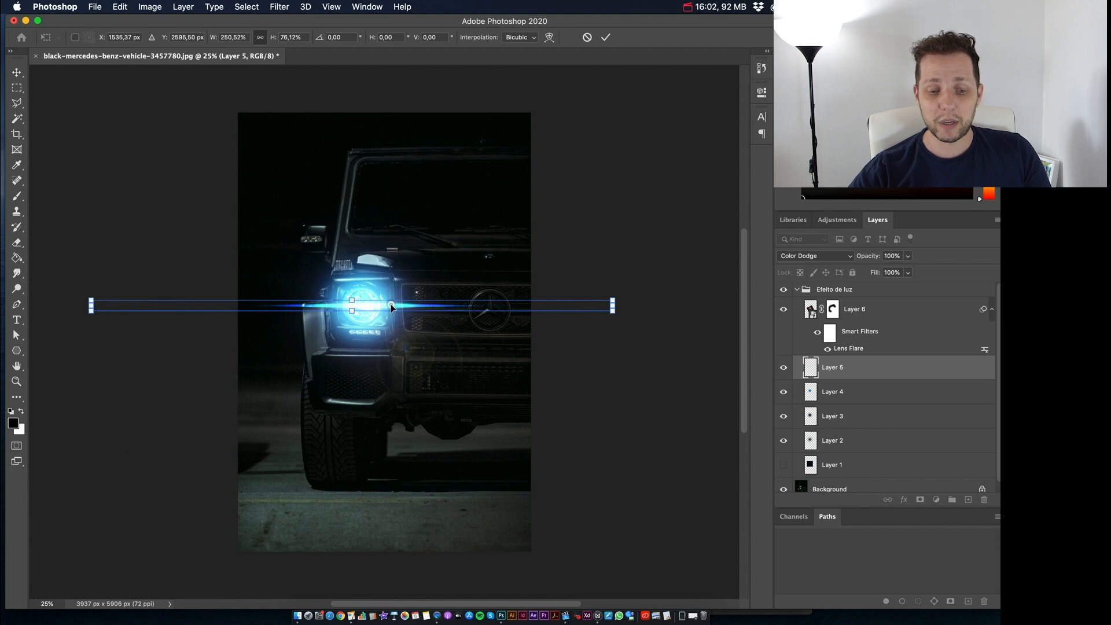
pyautogui.moveTo(391, 304); pyautogui.dragTo(387, 307)
pyautogui.press('Return')
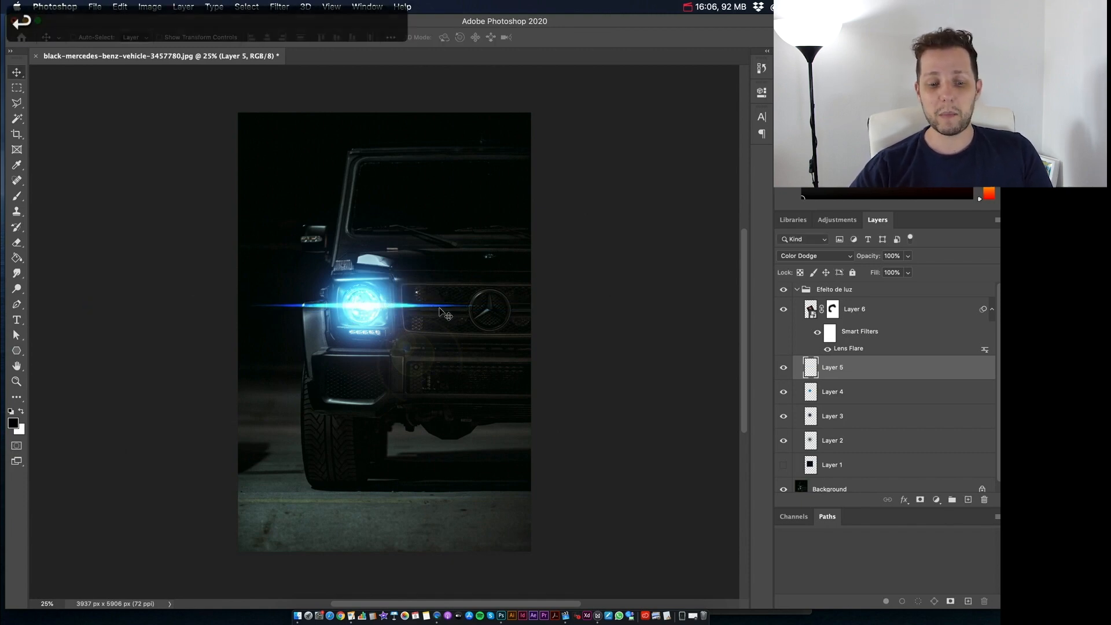
# Step: Apply a Gaussian Blur with a radius of 20.4 pixels to Layer 5, the horizontal light streak
pyautogui.click(280, 7)
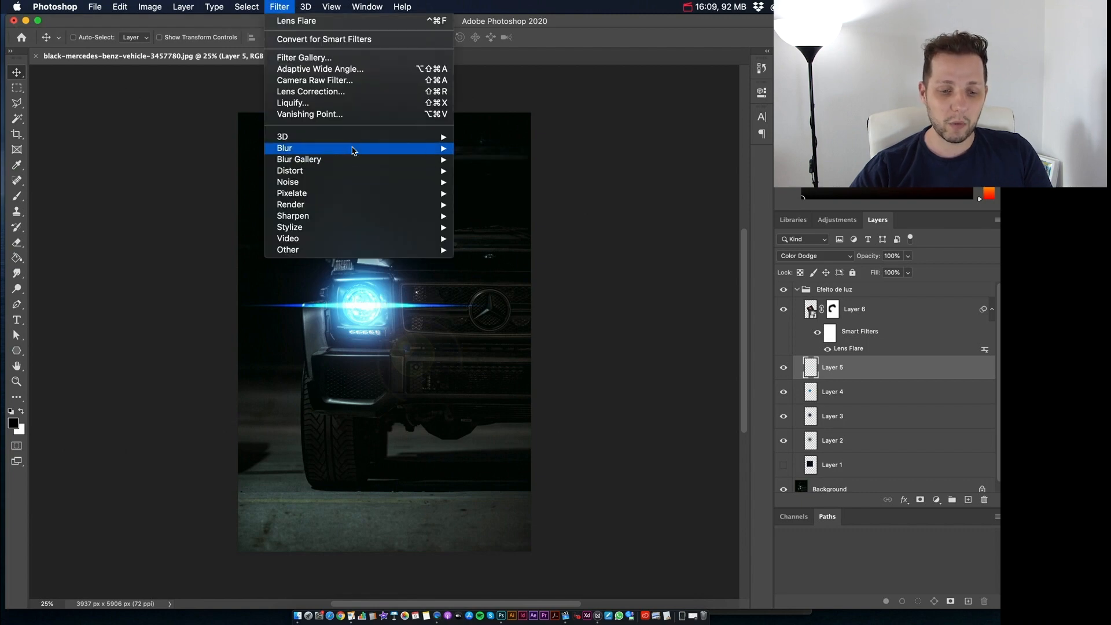
pyautogui.moveTo(384, 149)
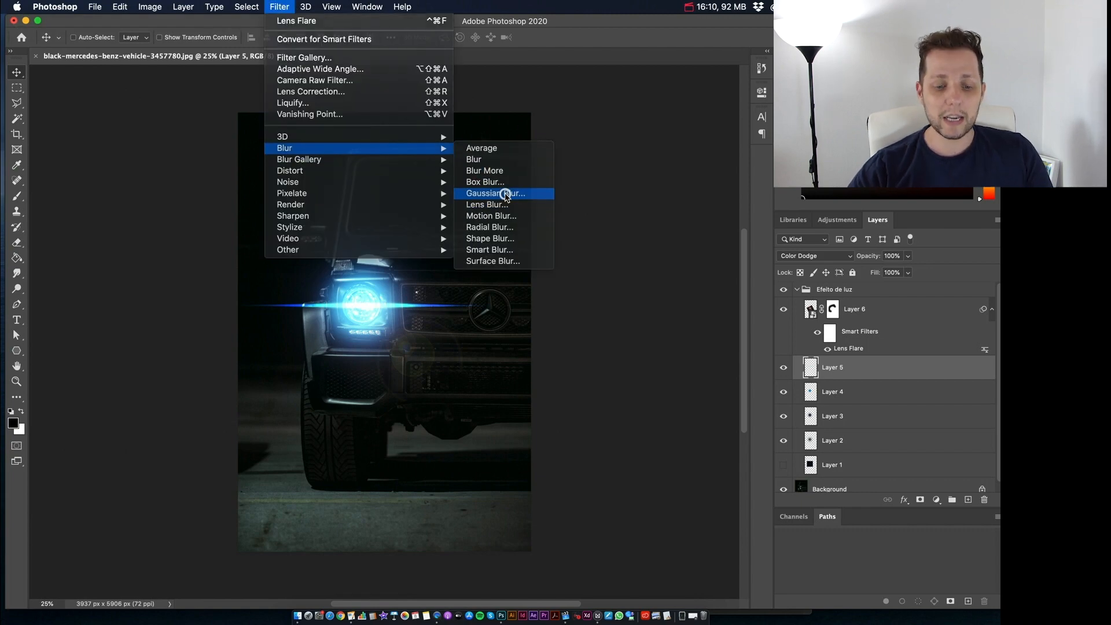
pyautogui.click(504, 193)
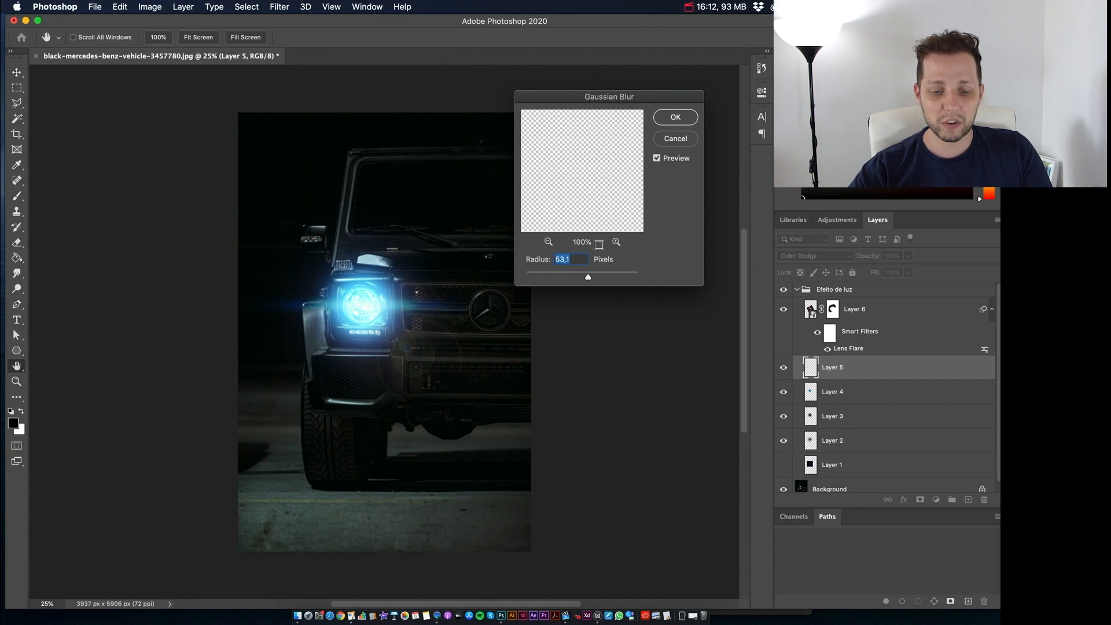
pyautogui.click(577, 274)
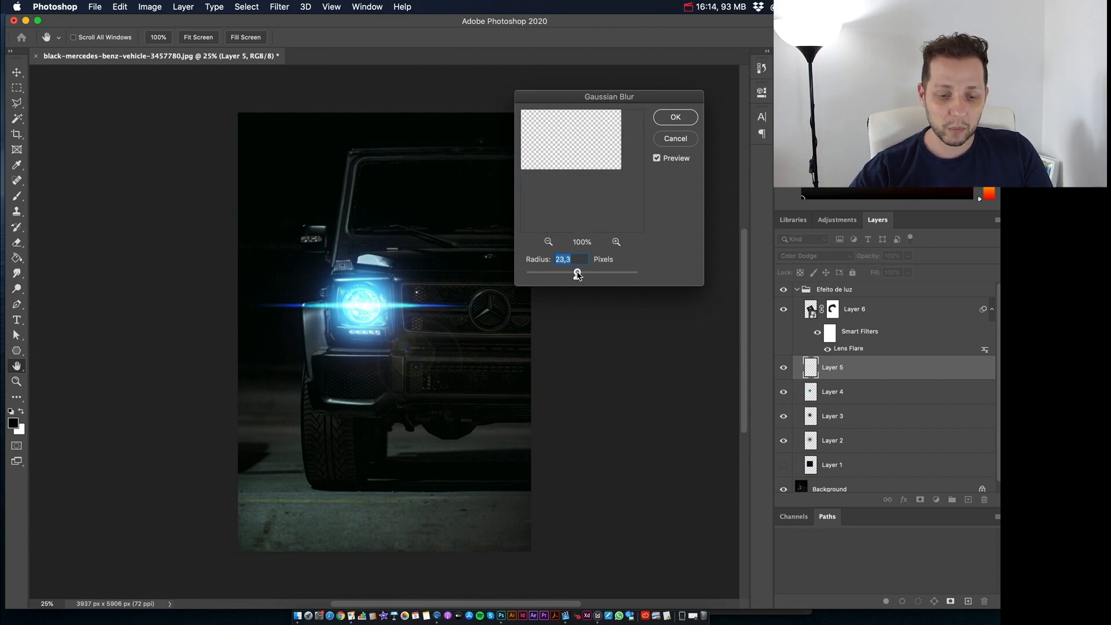
pyautogui.moveTo(577, 275); pyautogui.dragTo(574, 274)
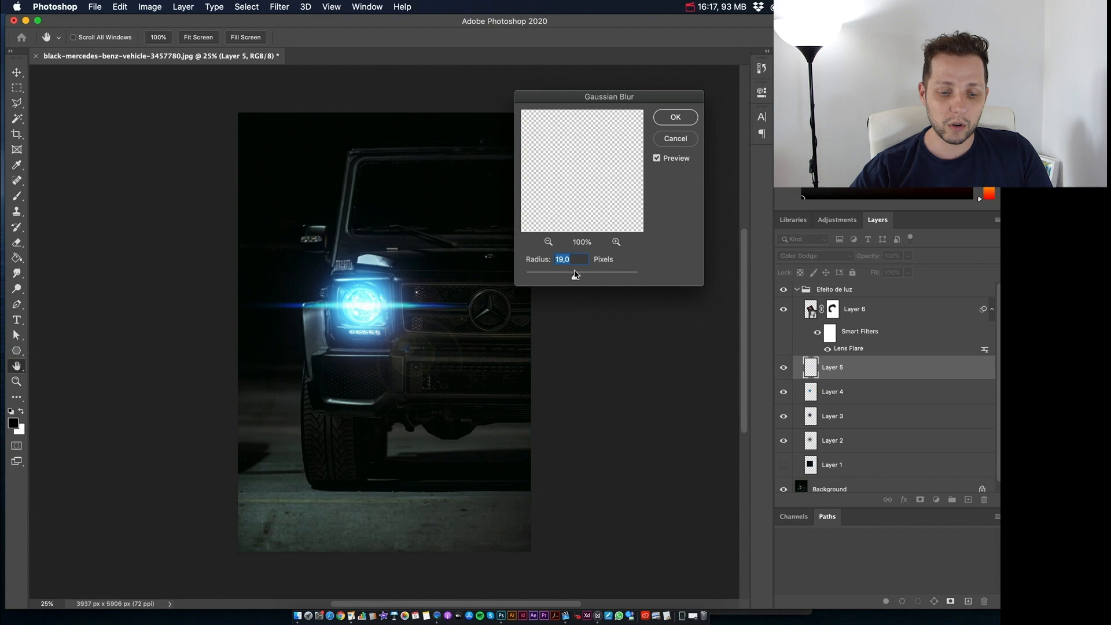
pyautogui.moveTo(573, 273); pyautogui.dragTo(504, 269)
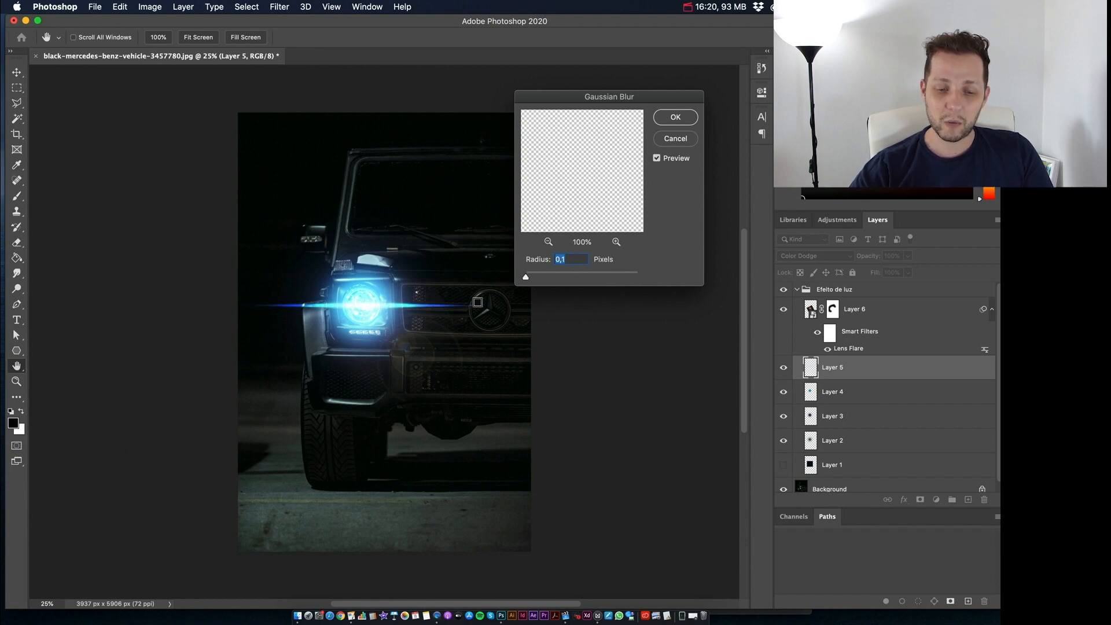
pyautogui.moveTo(527, 276); pyautogui.dragTo(551, 278)
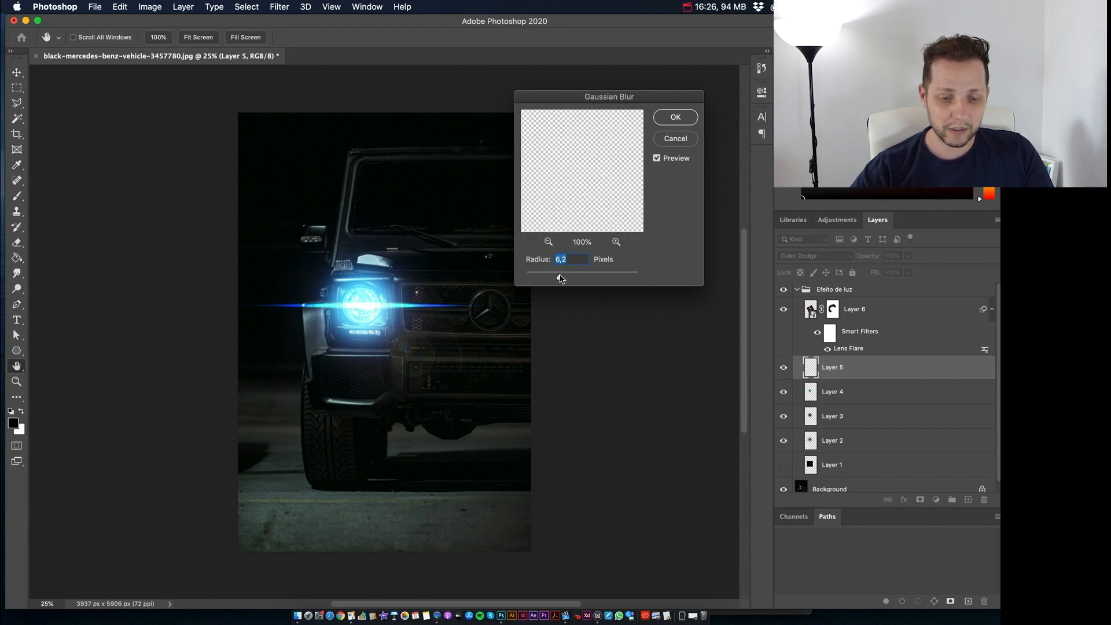
pyautogui.moveTo(572, 278); pyautogui.dragTo(575, 277)
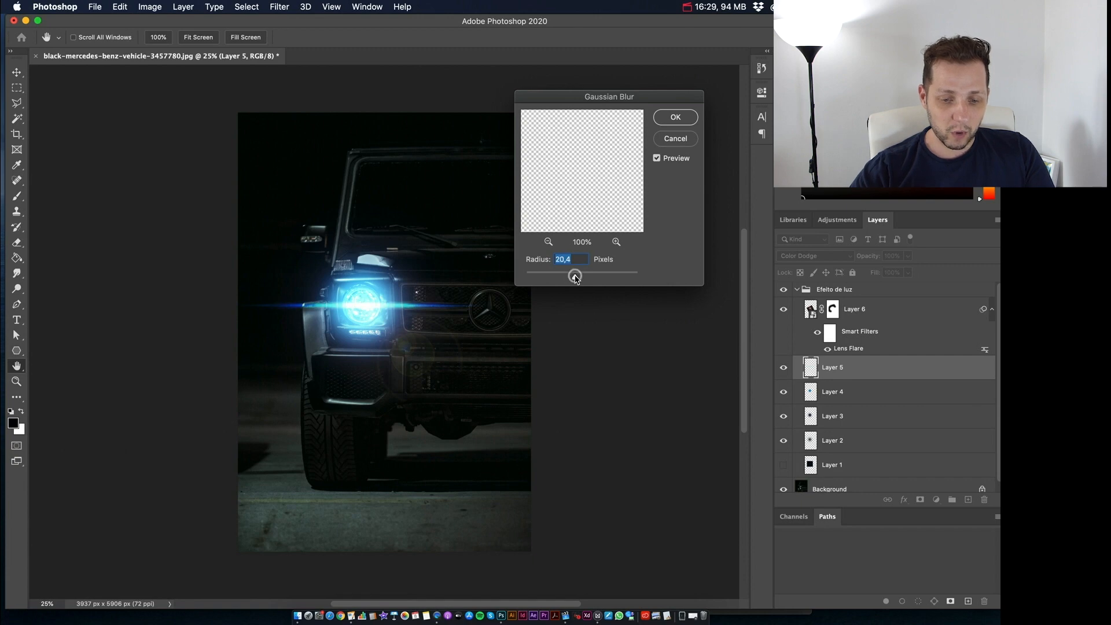
pyautogui.click(667, 117)
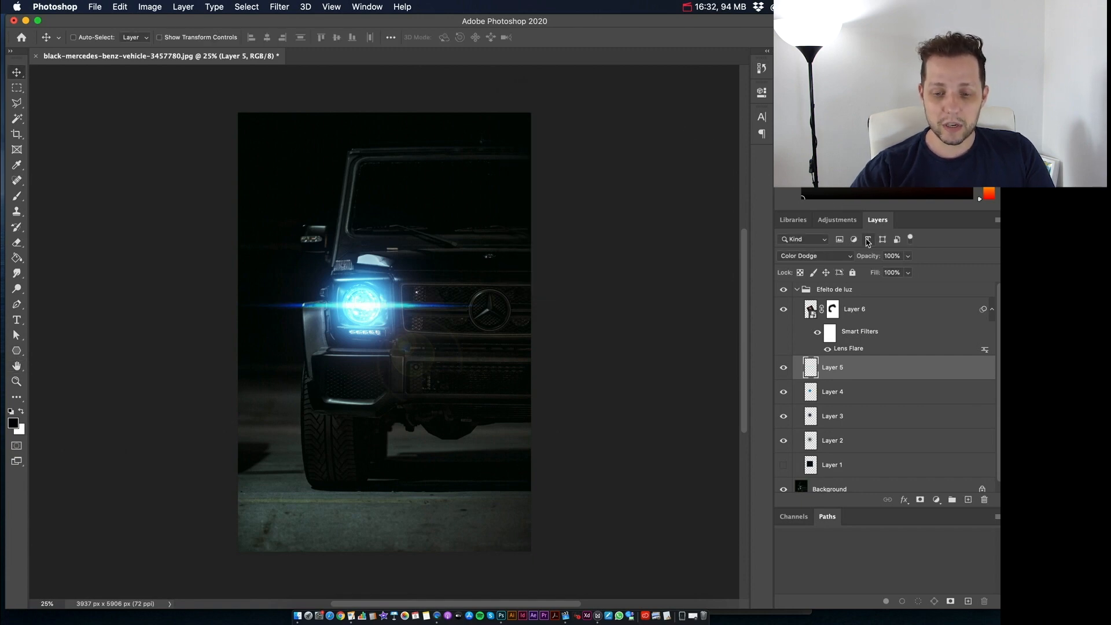
pyautogui.moveTo(873, 258); pyautogui.dragTo(884, 254)
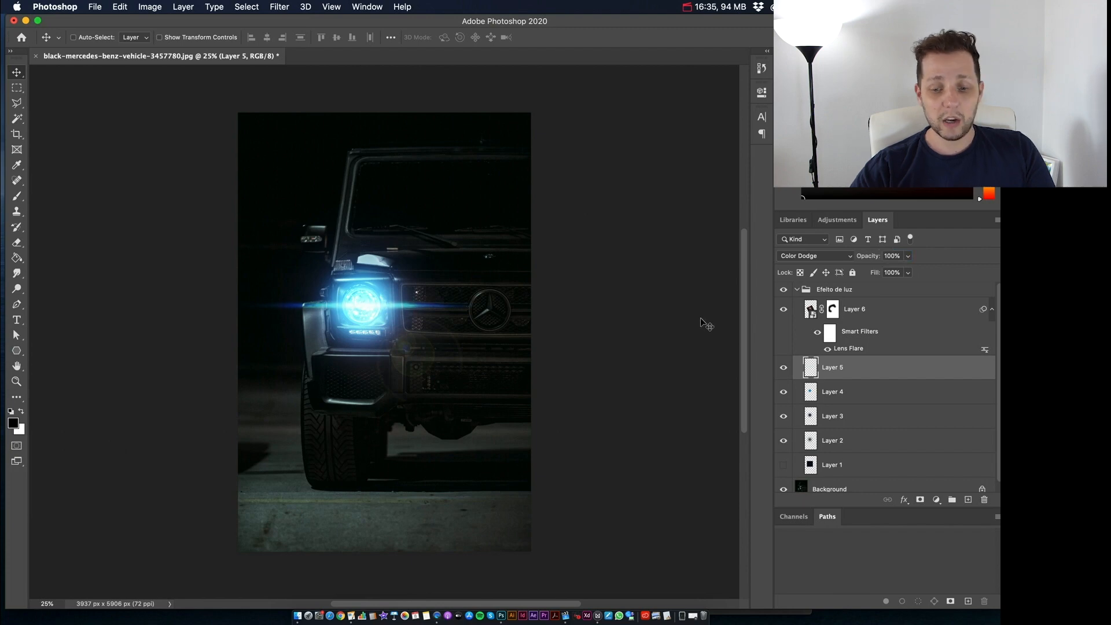
# Step: Set the opacity of Layer 6, the lens flare, to 100% and shift the flare slightly up and left over the headlight
pyautogui.click(850, 310)
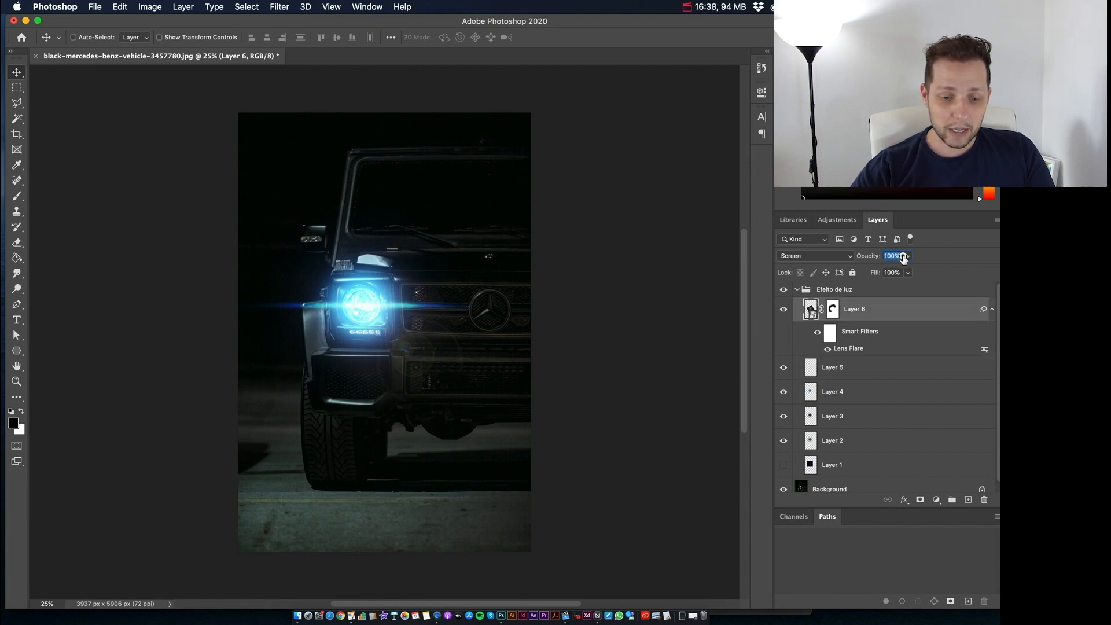
pyautogui.moveTo(900, 255); pyautogui.dragTo(898, 255)
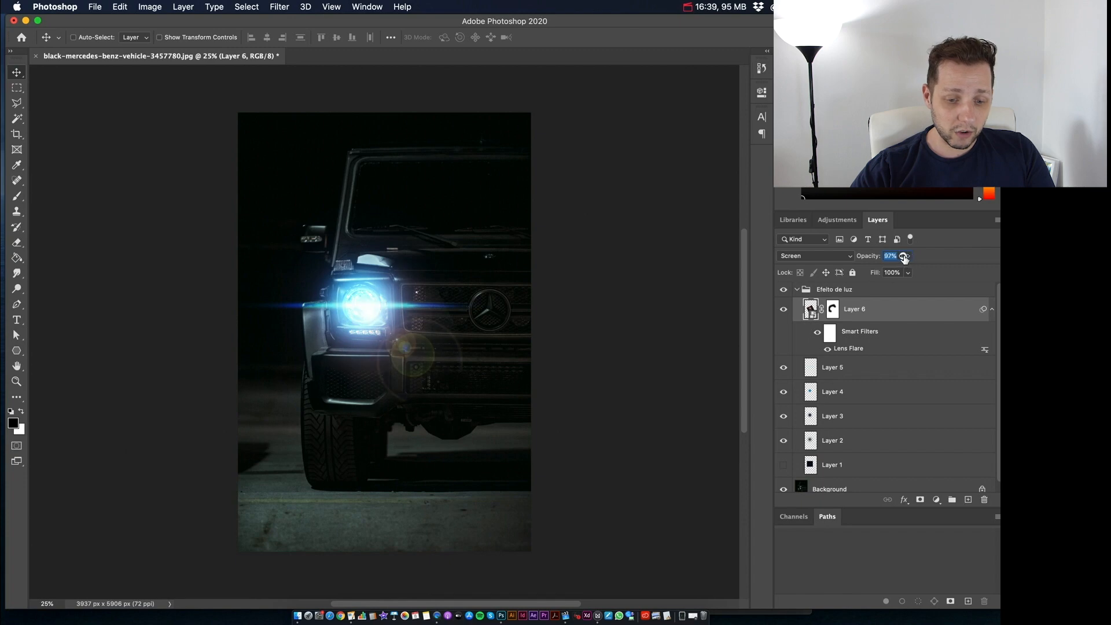
pyautogui.moveTo(902, 255); pyautogui.dragTo(844, 258)
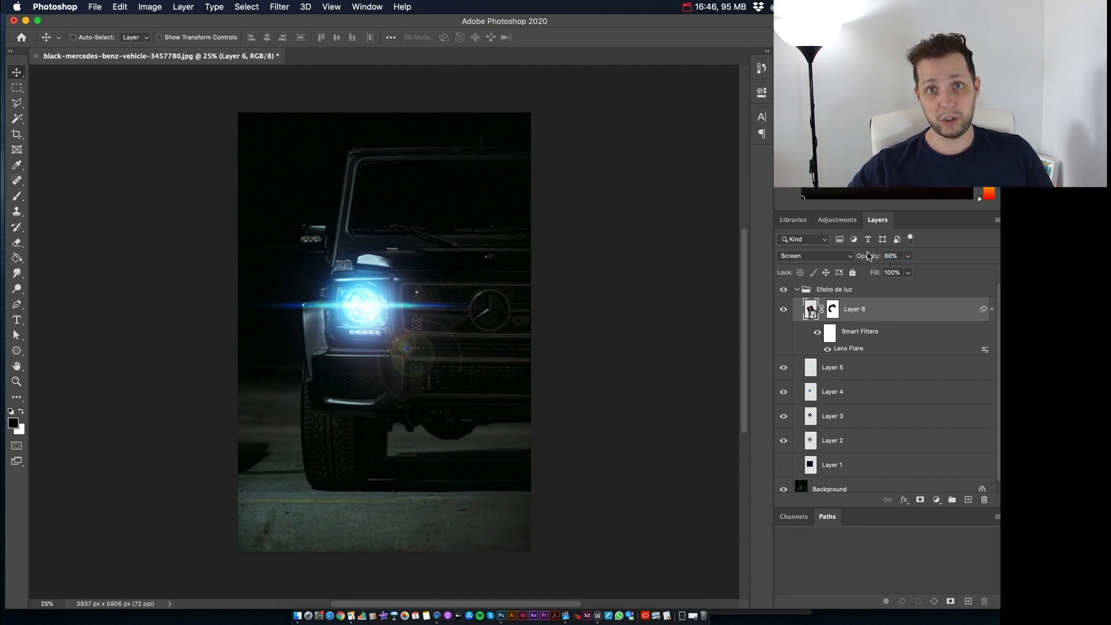
pyautogui.click(892, 255)
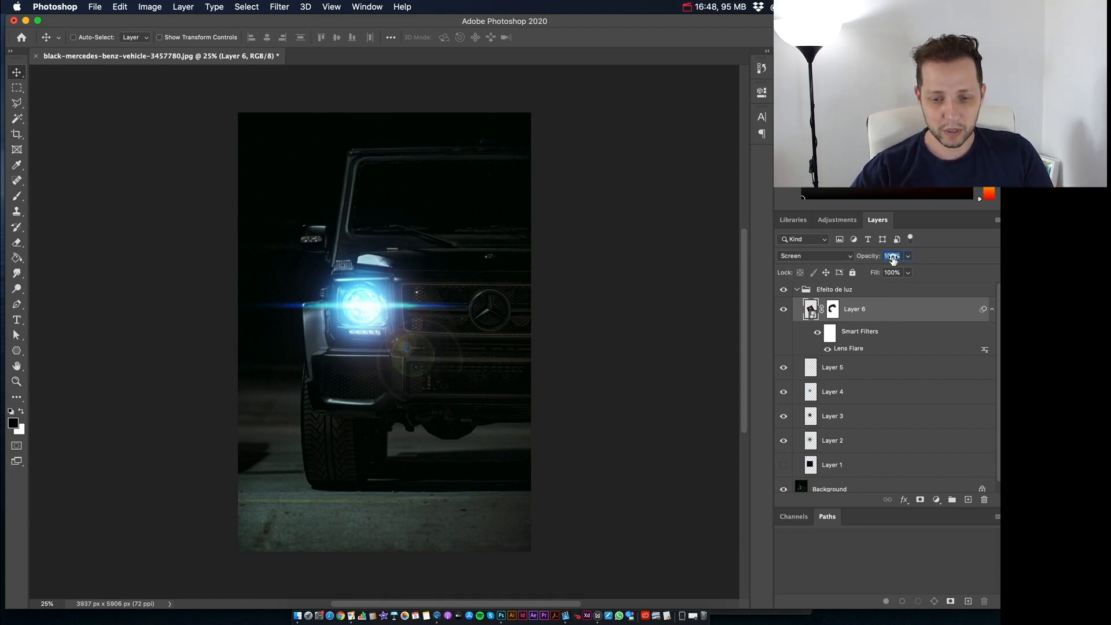
pyautogui.write('100')
pyautogui.press('Return')
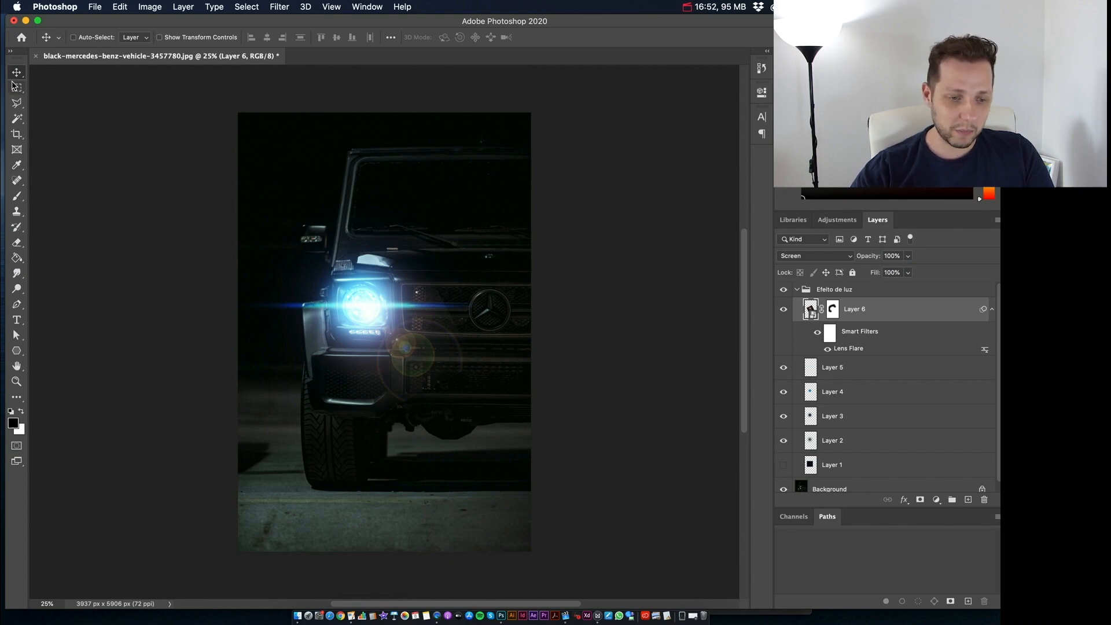
pyautogui.moveTo(392, 338); pyautogui.dragTo(379, 324)
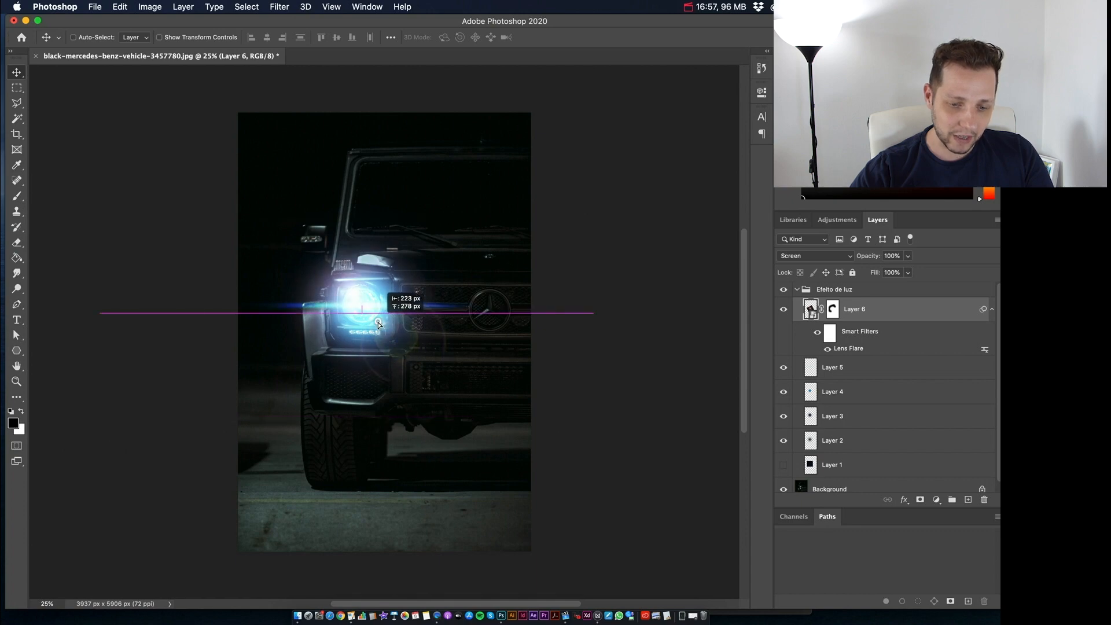
pyautogui.moveTo(379, 323); pyautogui.dragTo(377, 324)
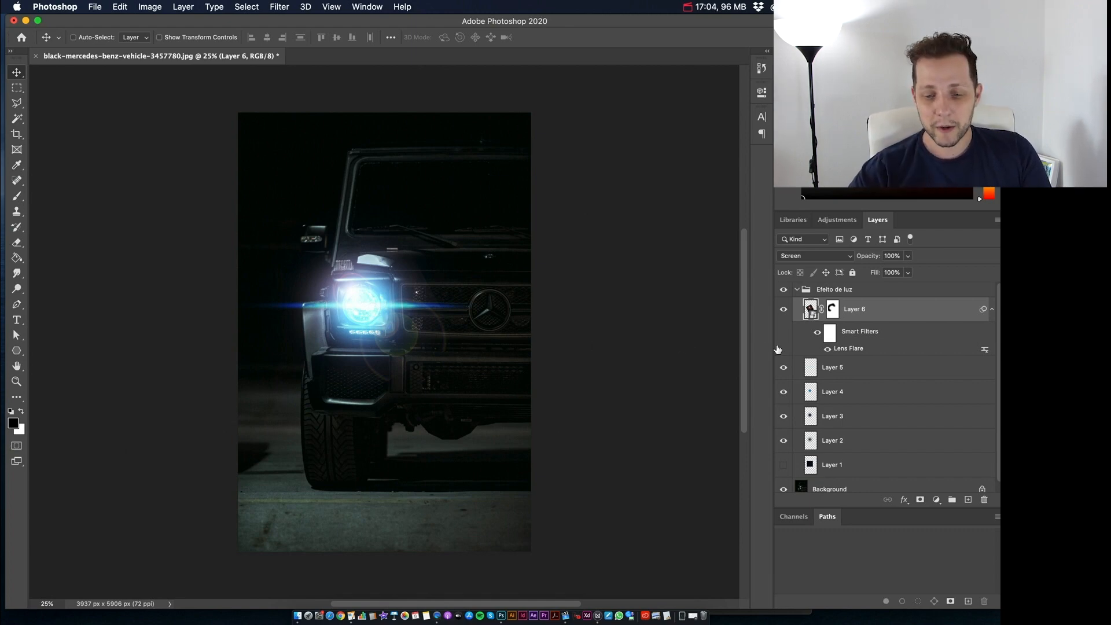
# Step: Duplicate Layer 5 and narrow the copied streak horizontally with Free Transform, placing it over the headlight
pyautogui.click(857, 372)
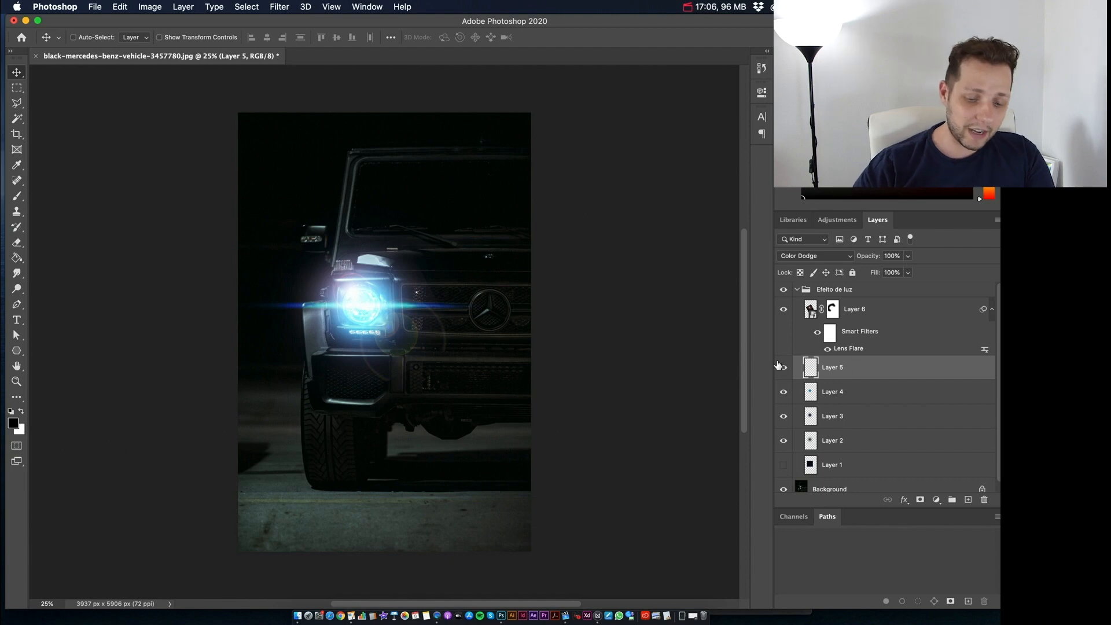
pyautogui.press('super+j')
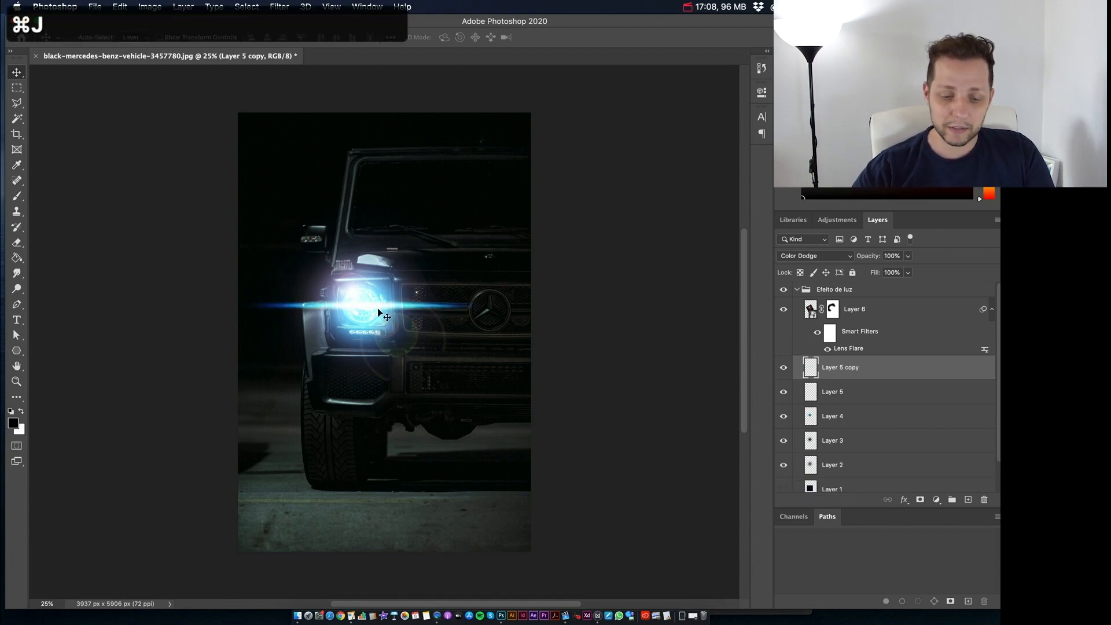
pyautogui.moveTo(483, 346); pyautogui.dragTo(519, 334)
pyautogui.press('super+t')
pyautogui.moveTo(613, 298)
pyautogui.mouseDown()
pyautogui.moveTo(605, 248)
pyautogui.moveTo(556, 168)
pyautogui.moveTo(516, 174)
pyautogui.moveTo(402, 258)
pyautogui.moveTo(388, 295)
pyautogui.mouseUp()
pyautogui.press('Return')
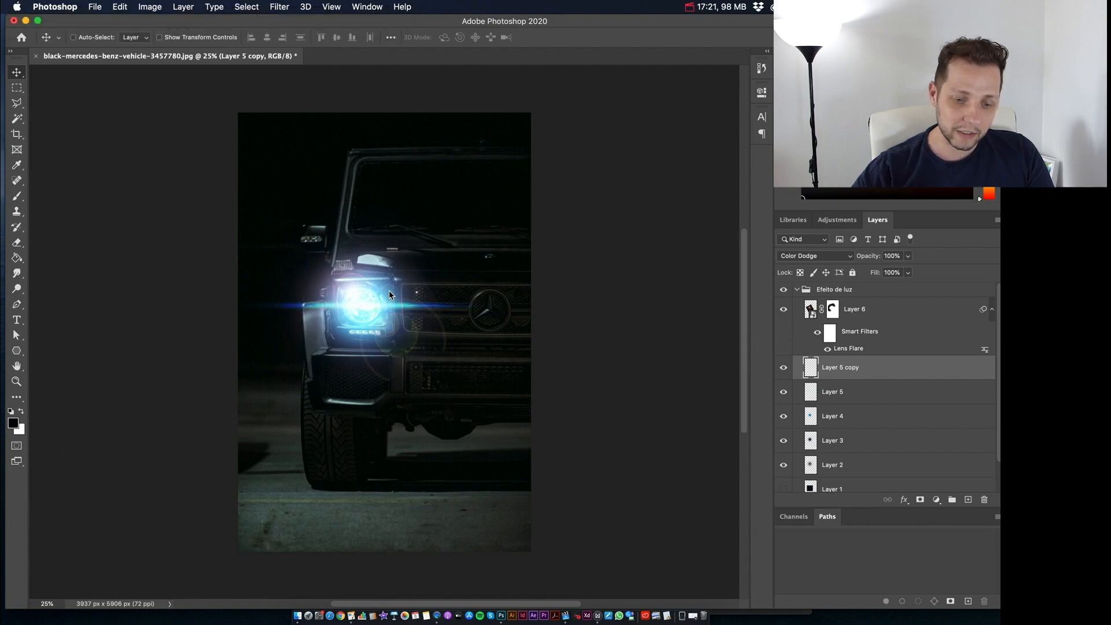